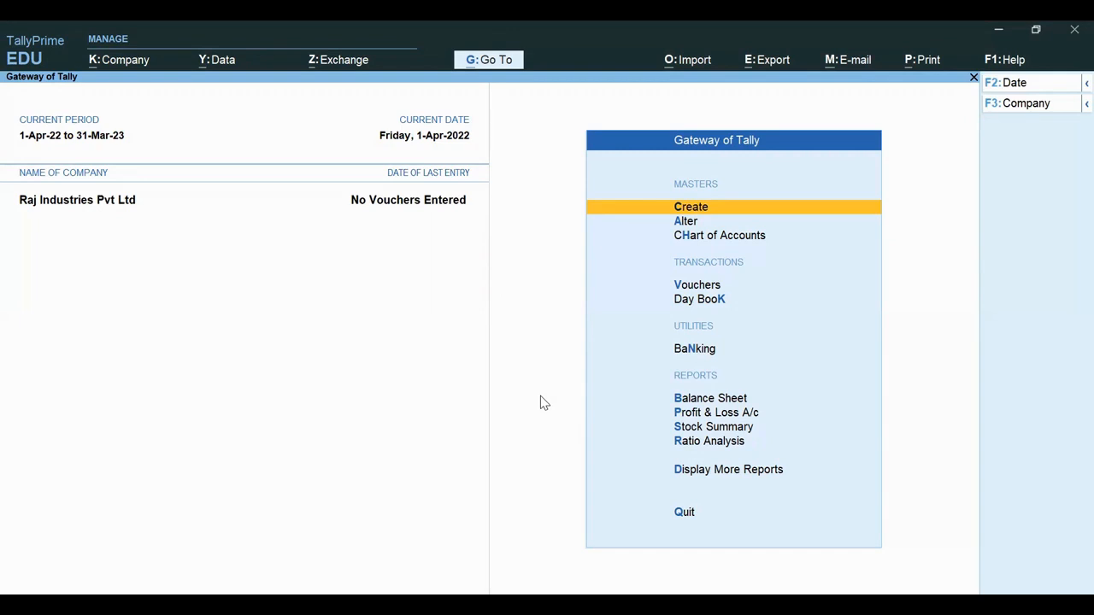
Switch to the GST Case Study YT workbook in Excel, finish editing the Furniture Account cell F11, and return to TallyPrime.
{"action": "key", "text": "alt"}
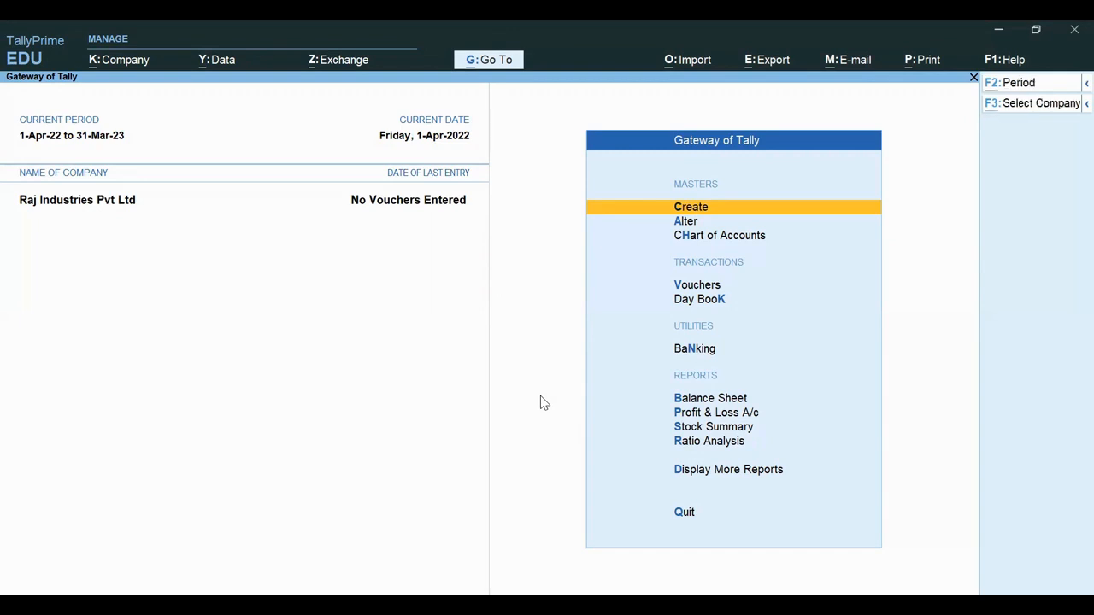
{"action": "key", "text": "alt+k"}
{"action": "key", "text": "alt+Tab"}
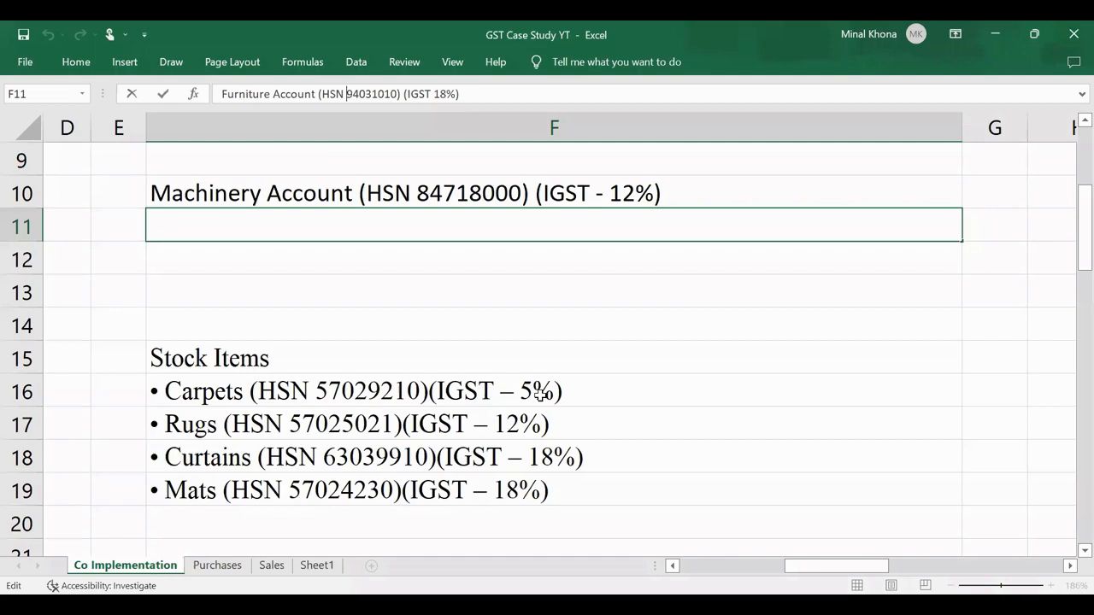
{"action": "key", "text": "Home"}
{"action": "key", "text": "ctrl+Return"}
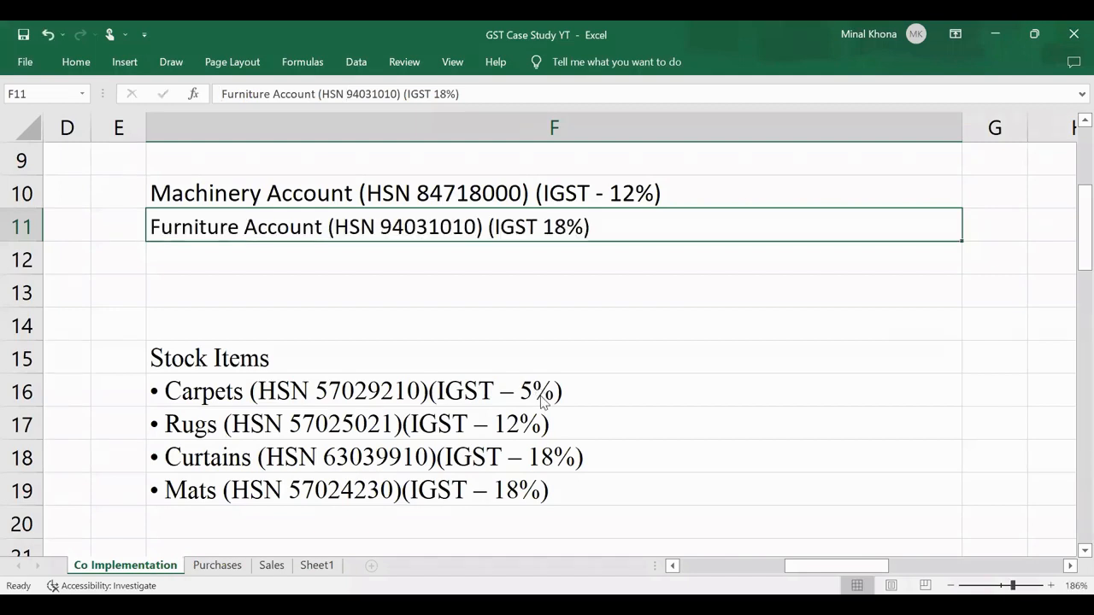
{"action": "key", "text": "alt+Tab"}
{"action": "key", "text": "Return"}
{"action": "key", "text": "Down"}
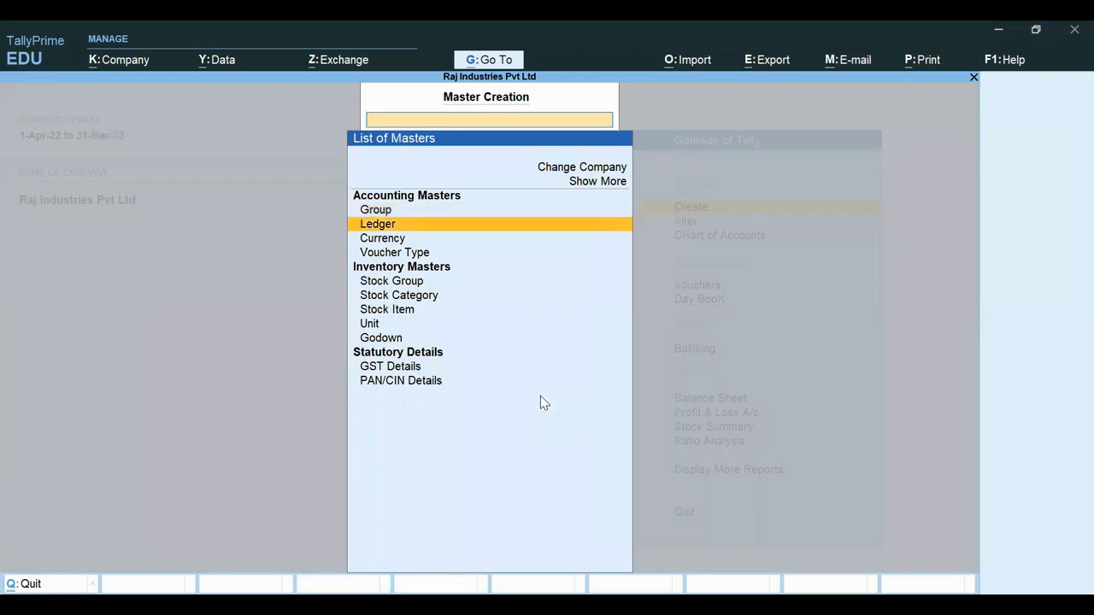
{"action": "key", "text": "Escape"}
{"action": "key", "text": "Down"}
{"action": "key", "text": "Up"}
Start a new ledger master named Machinery under the Fixed Assets group.
{"action": "key", "text": "Return"}
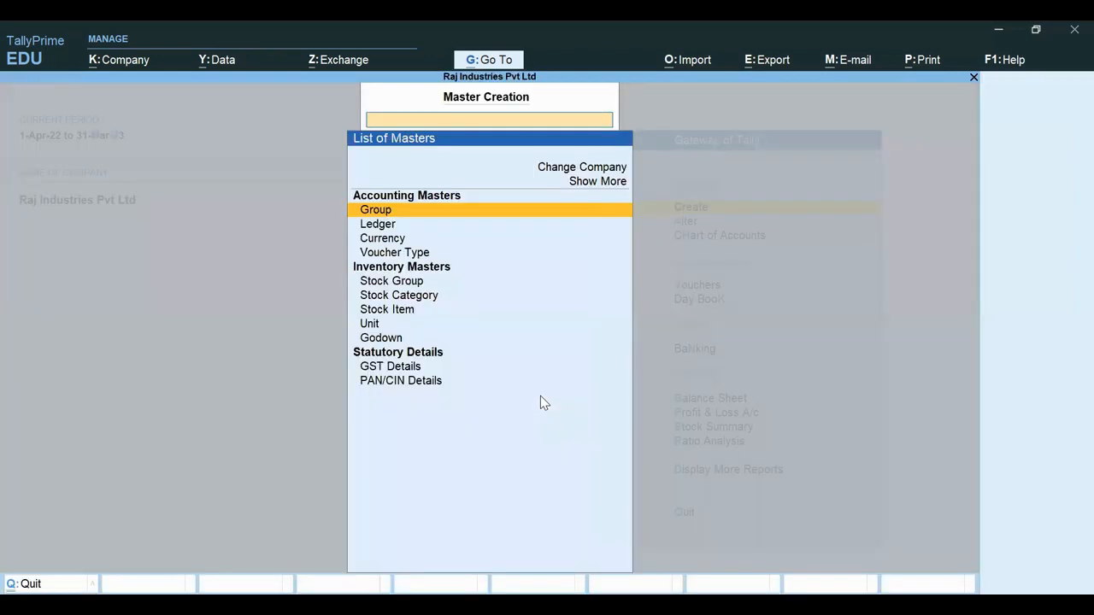
{"action": "key", "text": "Down"}
{"action": "key", "text": "Return"}
{"action": "type", "text": "Machinery"}
{"action": "key", "text": "Return"}
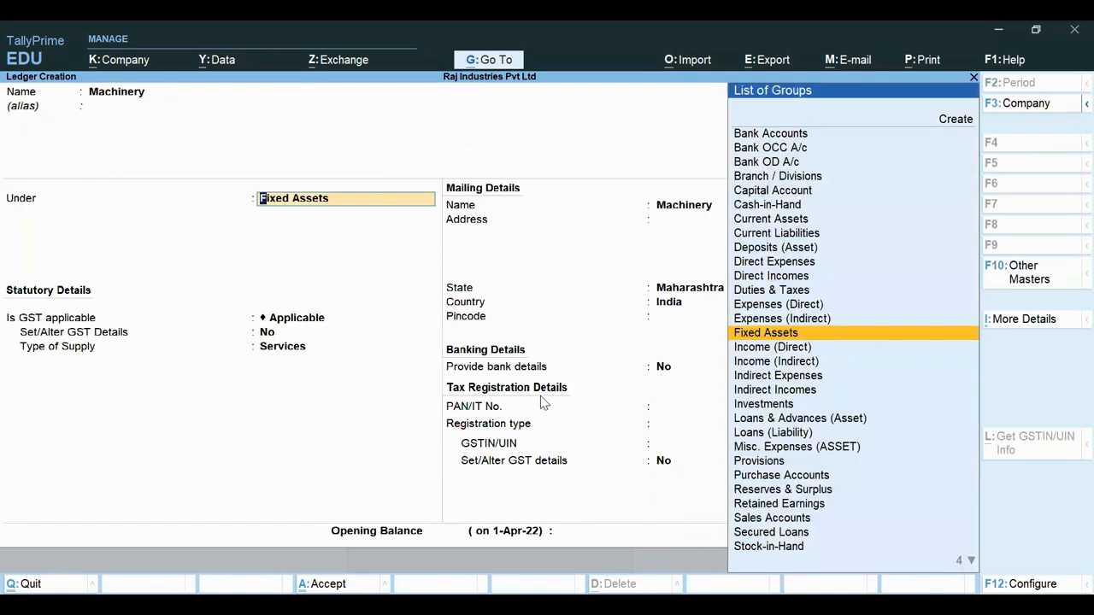
{"action": "key", "text": "Return"}
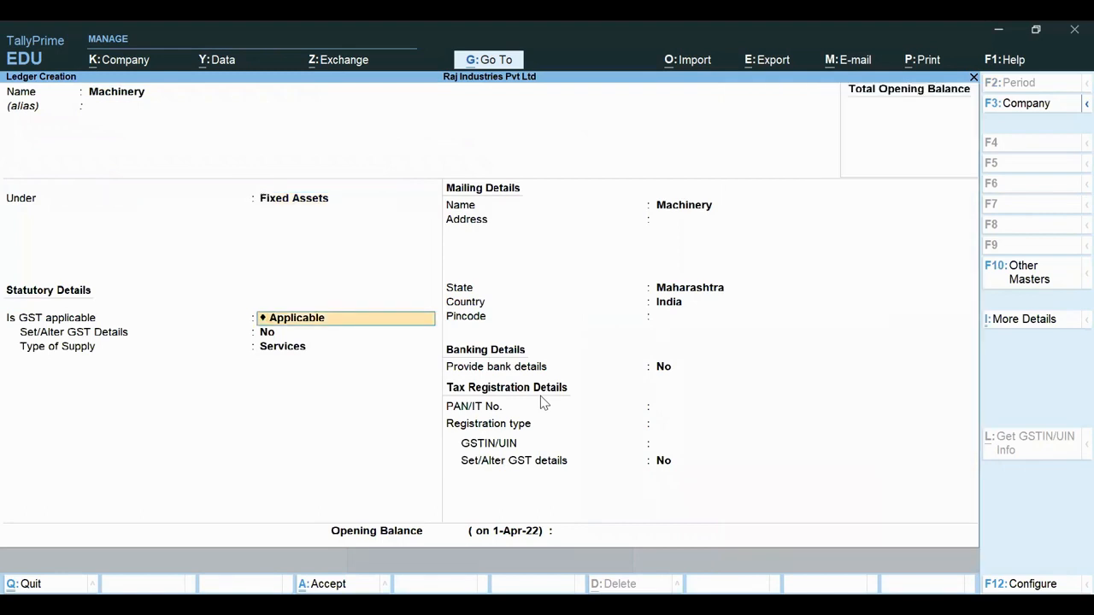
Keep GST applicable, set Set/Alter GST Details to Yes, and enter the description Machinery 001.
{"action": "key", "text": "Return"}
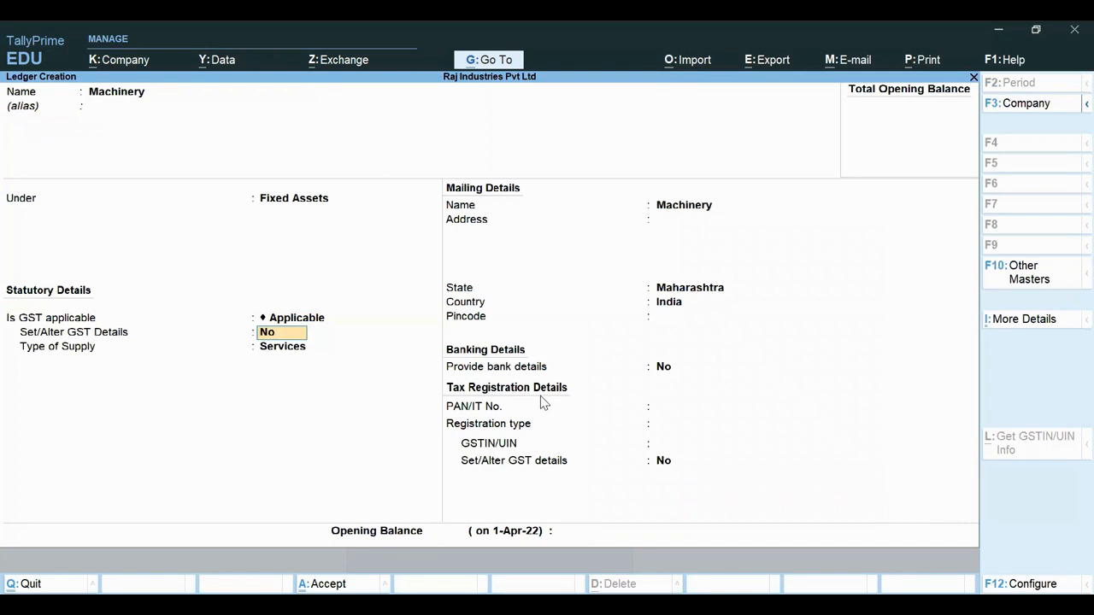
{"action": "type", "text": "y"}
{"action": "key", "text": "Return"}
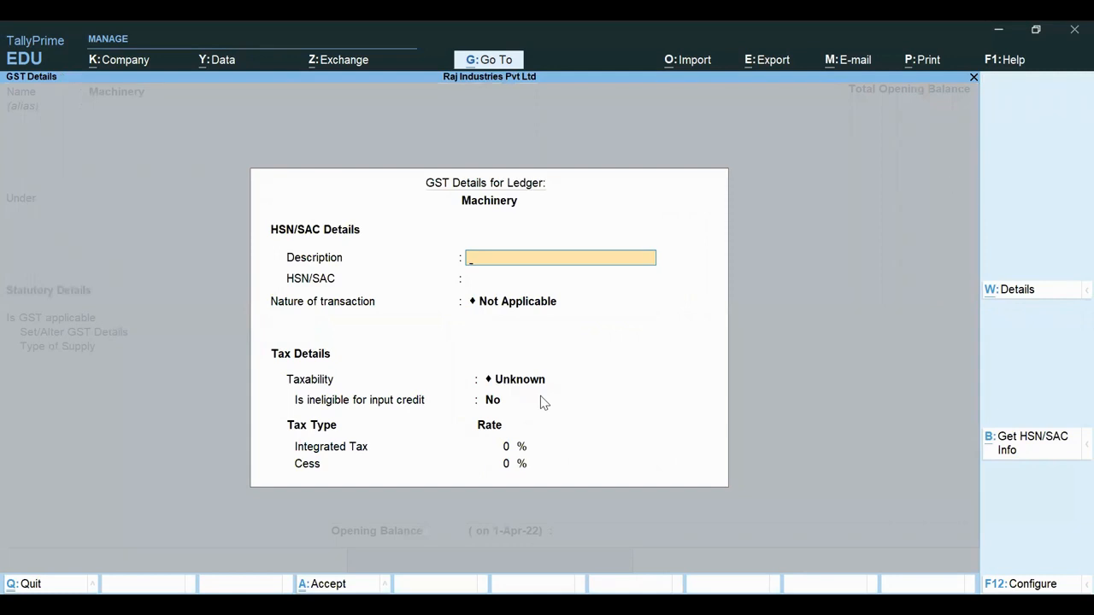
{"action": "type", "text": "Machinery 001"}
{"action": "key", "text": "Return"}
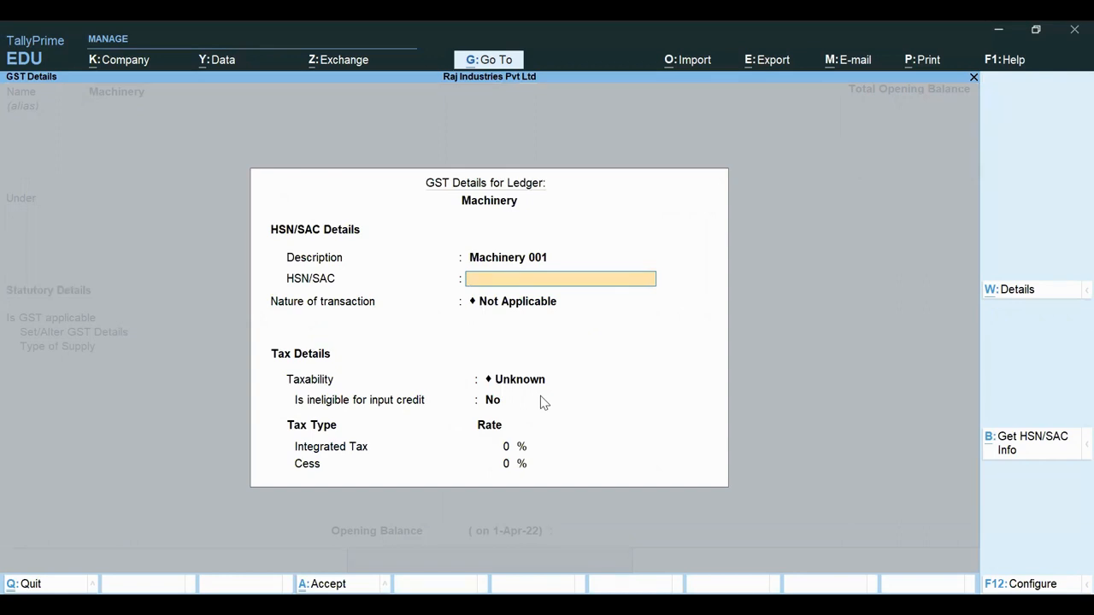
Copy the machinery HSN code 84718000 from the Excel case study into the ledger's HSN/SAC field in TallyPrime.
{"action": "key", "text": "alt"}
{"action": "key", "text": "alt+Tab"}
{"action": "key", "text": "Up"}
{"action": "left_click", "coordinate": [356, 94]}
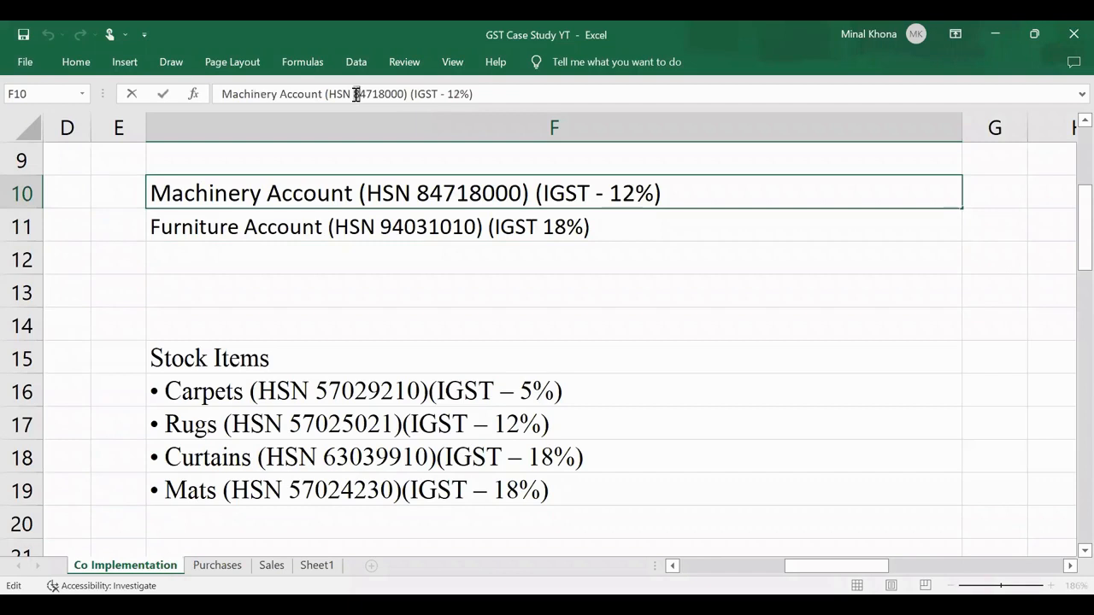
{"action": "double_click", "coordinate": [355, 94]}
{"action": "key", "text": "ctrl+c"}
{"action": "key", "text": "alt+Tab"}
{"action": "key", "text": "ctrl+v"}
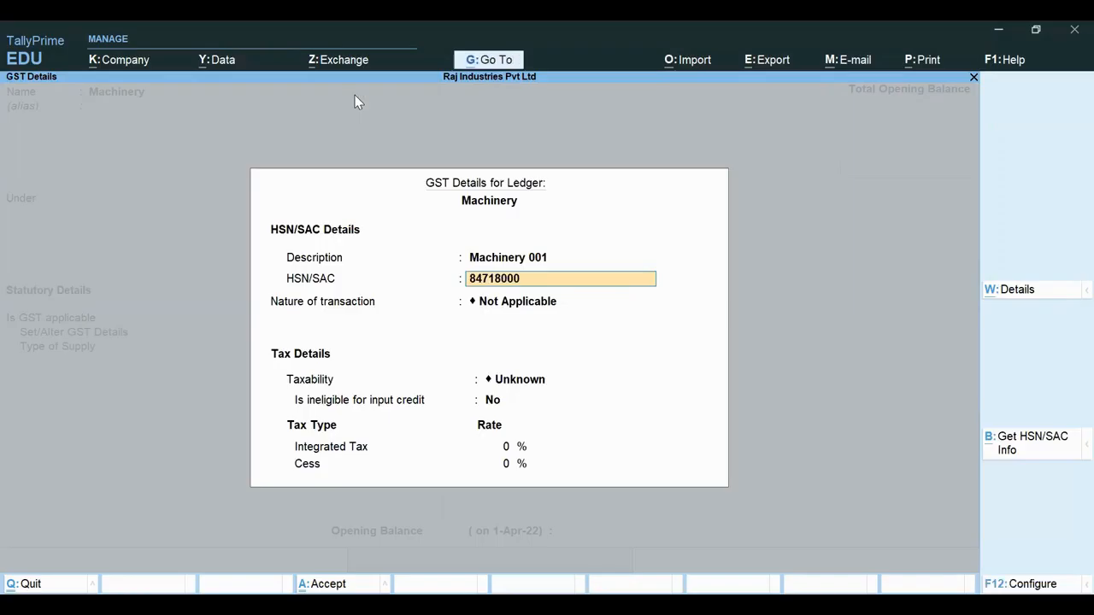
{"action": "key", "text": "Return"}
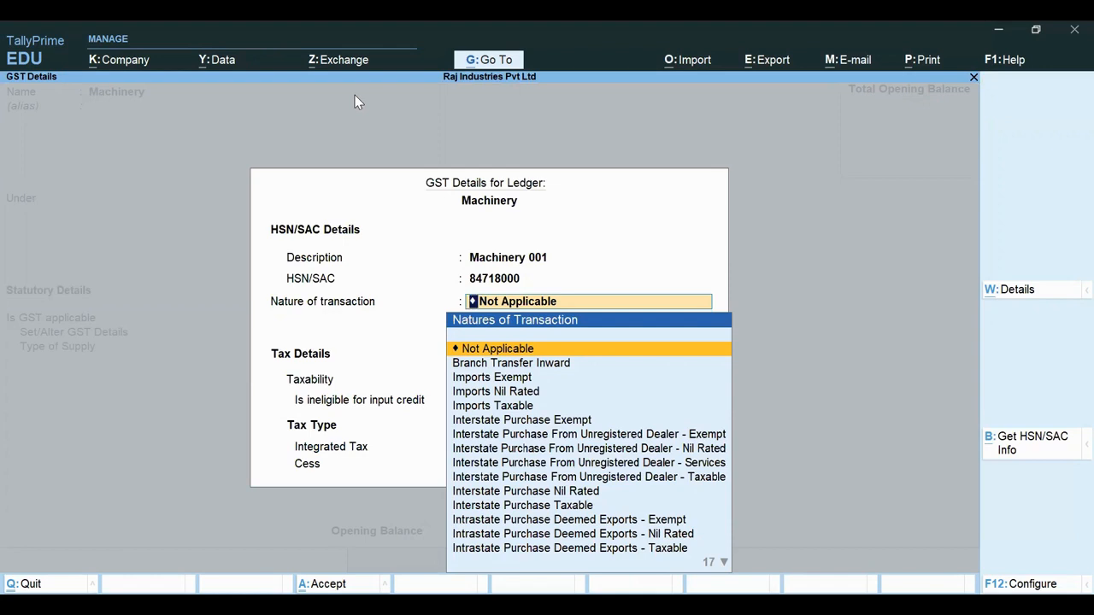
Set the ledger's nature of transaction to Purchase Taxable and its nature of goods to Capital Goods.
{"action": "key", "text": "Down"}
{"action": "key", "text": "Down"}
{"action": "key", "text": "Down"}
{"action": "key", "text": "Down"}
{"action": "key", "text": "Down"}
{"action": "key", "text": "Down"}
{"action": "key", "text": "Down"}
{"action": "key", "text": "Down"}
{"action": "key", "text": "Down"}
{"action": "key", "text": "Down"}
{"action": "key", "text": "Down"}
{"action": "key", "text": "Down"}
{"action": "key", "text": "Down"}
{"action": "key", "text": "Down"}
{"action": "key", "text": "Down"}
{"action": "key", "text": "Down"}
{"action": "key", "text": "Down"}
{"action": "key", "text": "Down"}
{"action": "key", "text": "Down"}
{"action": "key", "text": "Down"}
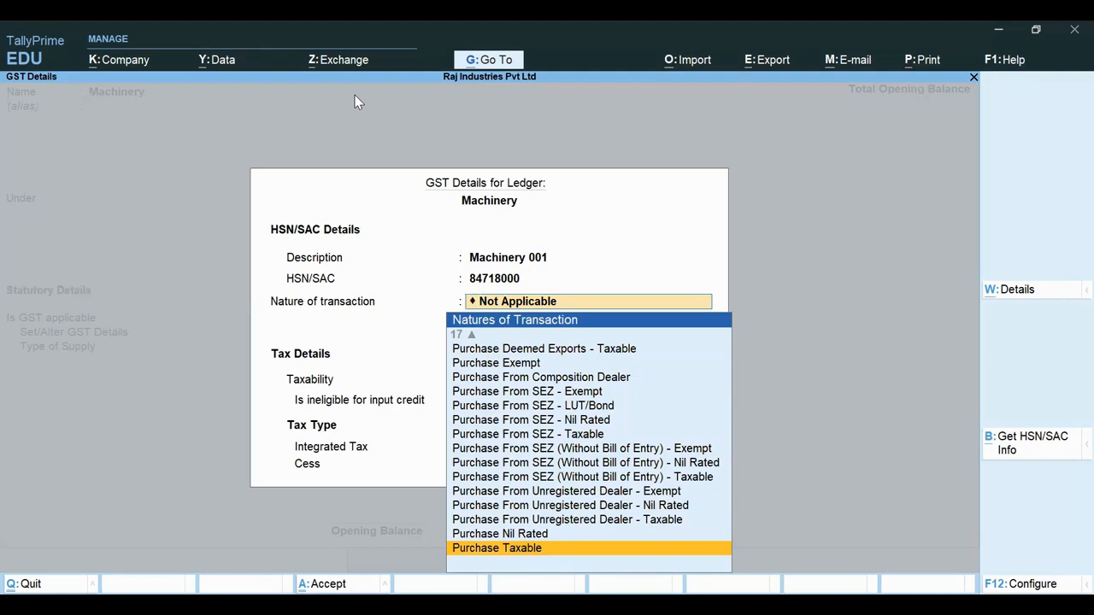
{"action": "key", "text": "Return"}
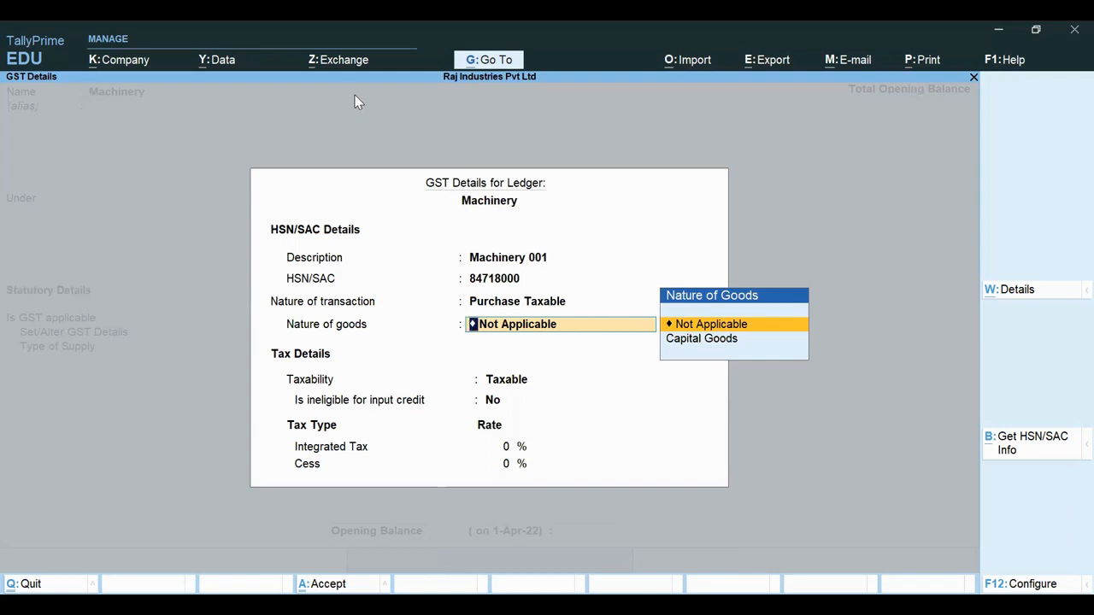
{"action": "key", "text": "Down"}
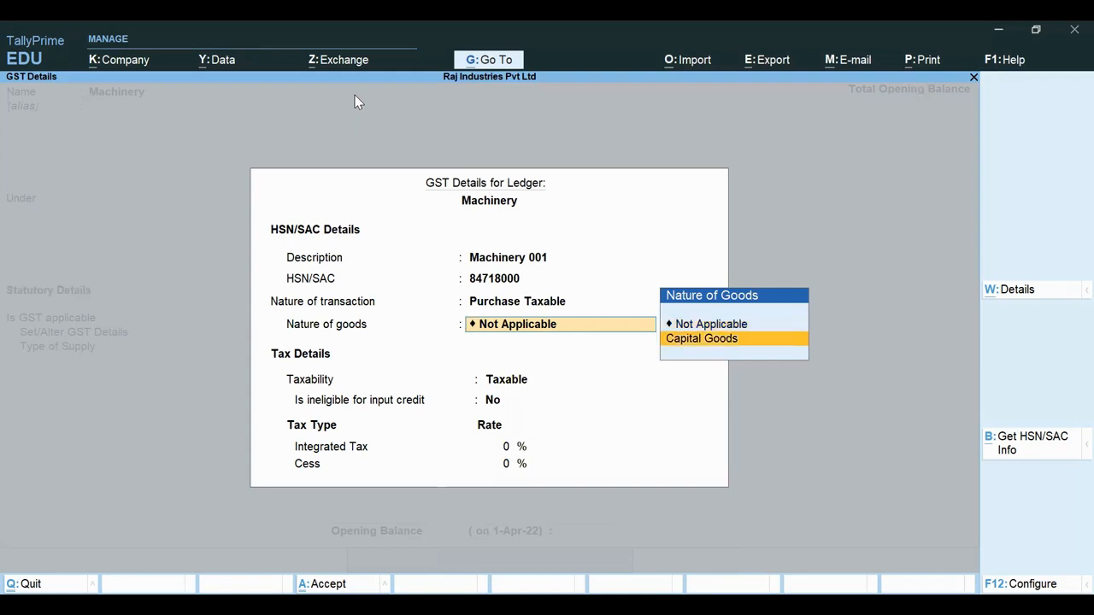
{"action": "key", "text": "Return"}
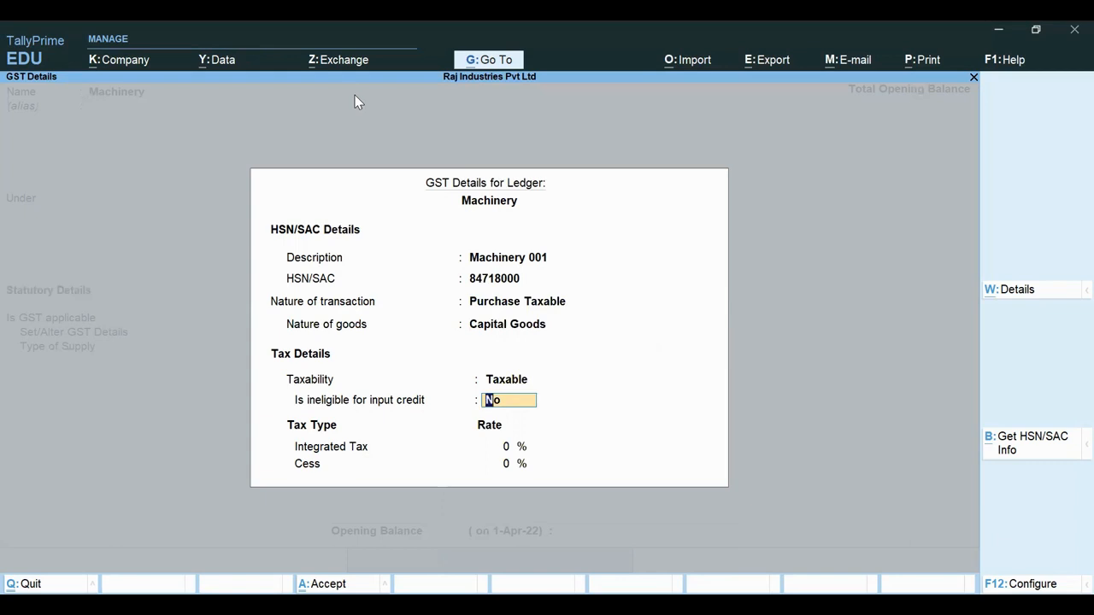
Set Set Ineligible Input Credit to Yes in the GST details configuration and accept the other options.
{"action": "key", "text": "F12"}
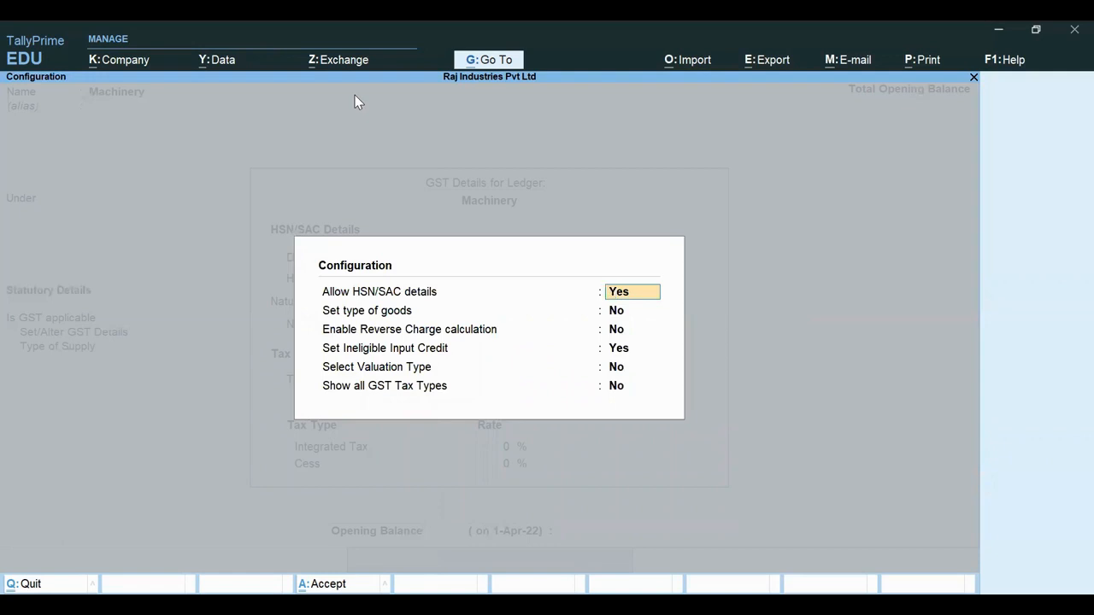
{"action": "key", "text": "Return"}
{"action": "key", "text": "Return"}
{"action": "key", "text": "Return"}
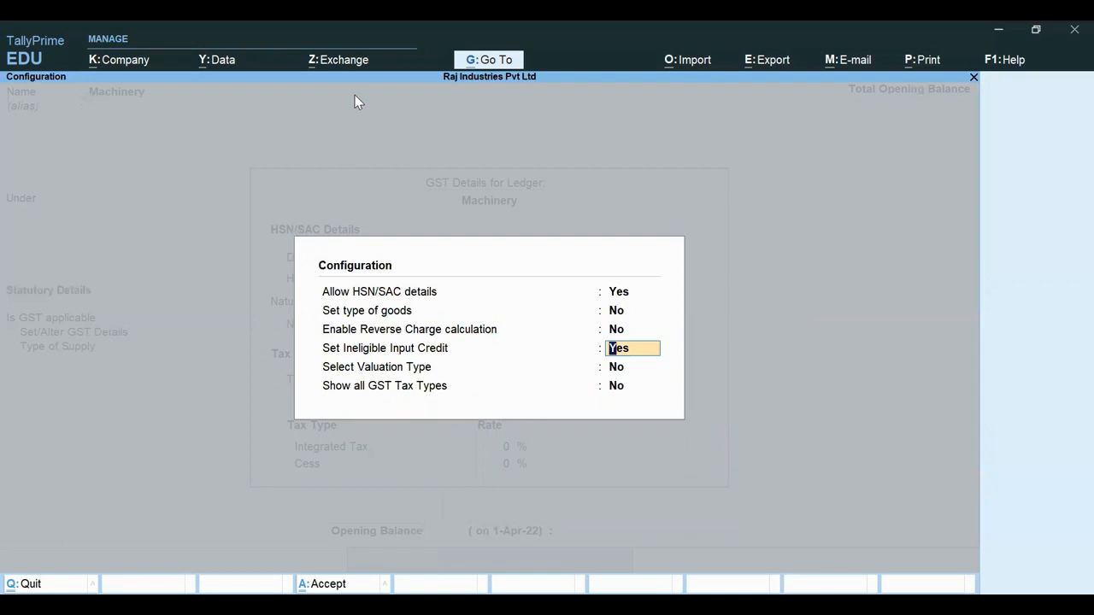
{"action": "type", "text": "y"}
{"action": "key", "text": "Return"}
{"action": "key", "text": "Return"}
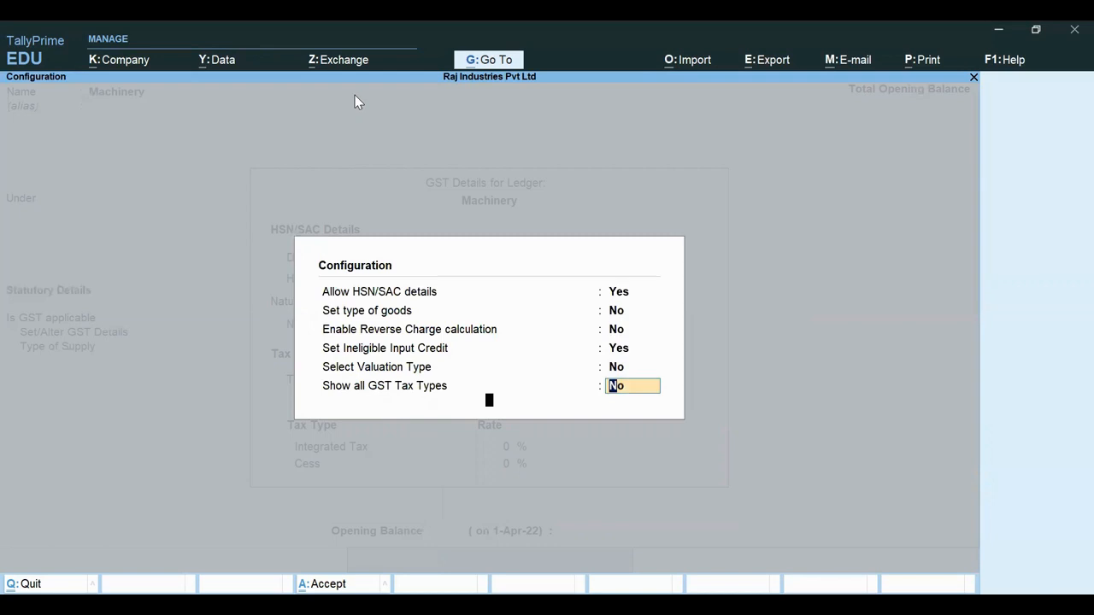
{"action": "key", "text": "Return"}
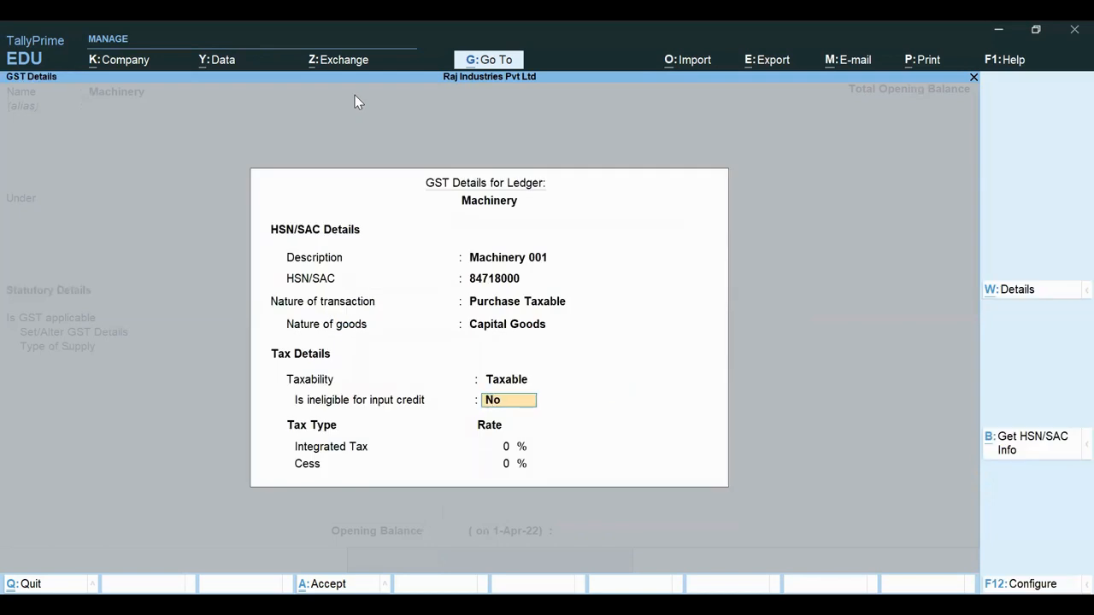
Mark Machinery as ineligible for input credit and, following the Excel case study, set its integrated tax rate to 12%.
{"action": "type", "text": "y"}
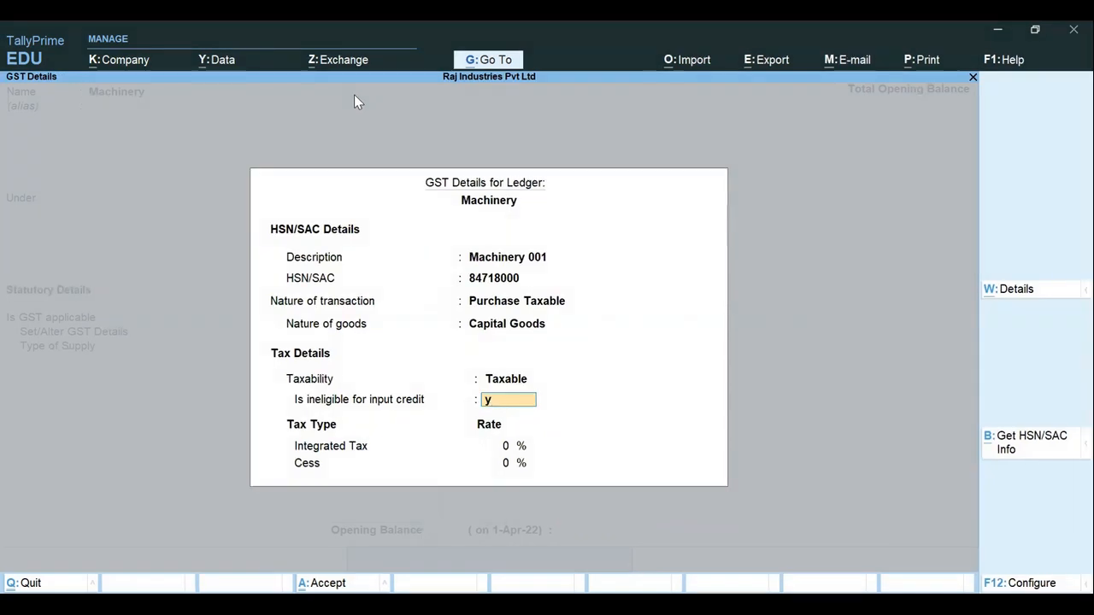
{"action": "key", "text": "Return"}
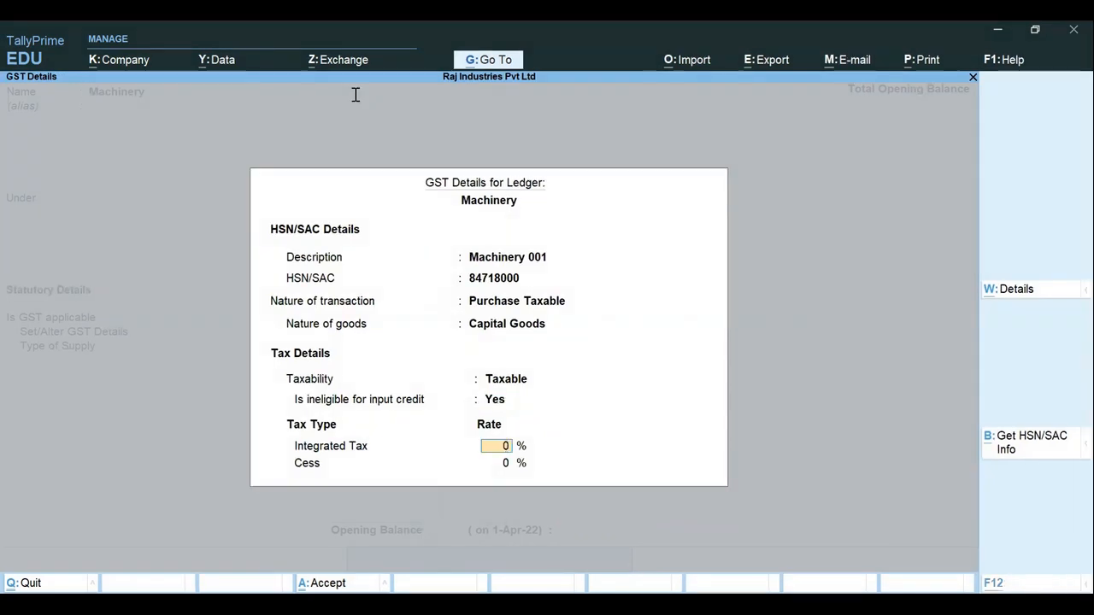
{"action": "key", "text": "alt+Tab"}
{"action": "key", "text": "Escape"}
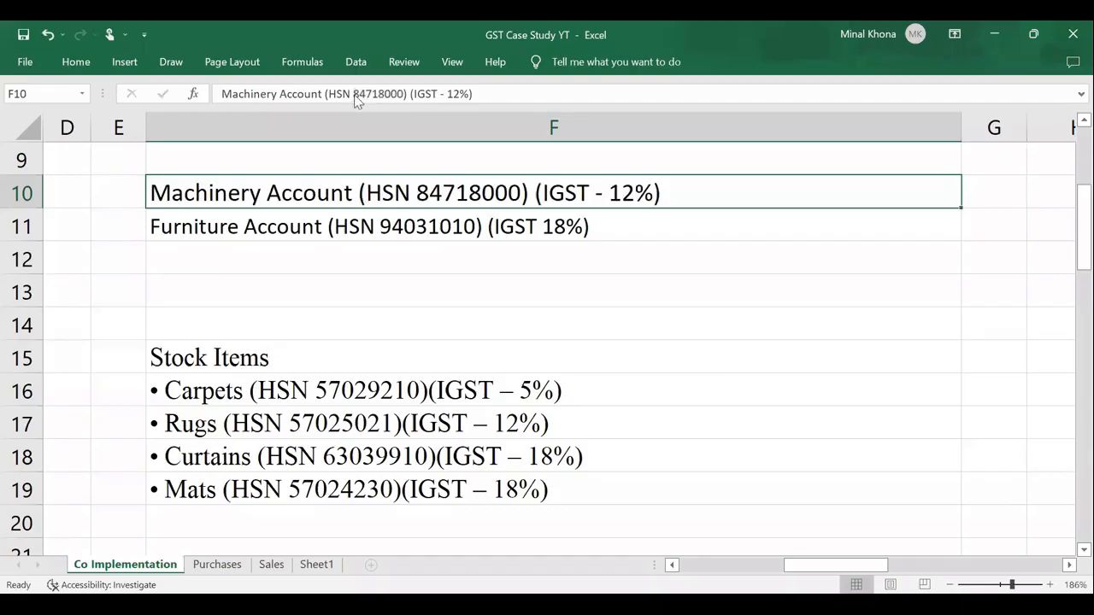
{"action": "key", "text": "alt+Tab"}
{"action": "type", "text": "12"}
{"action": "key", "text": "Return"}
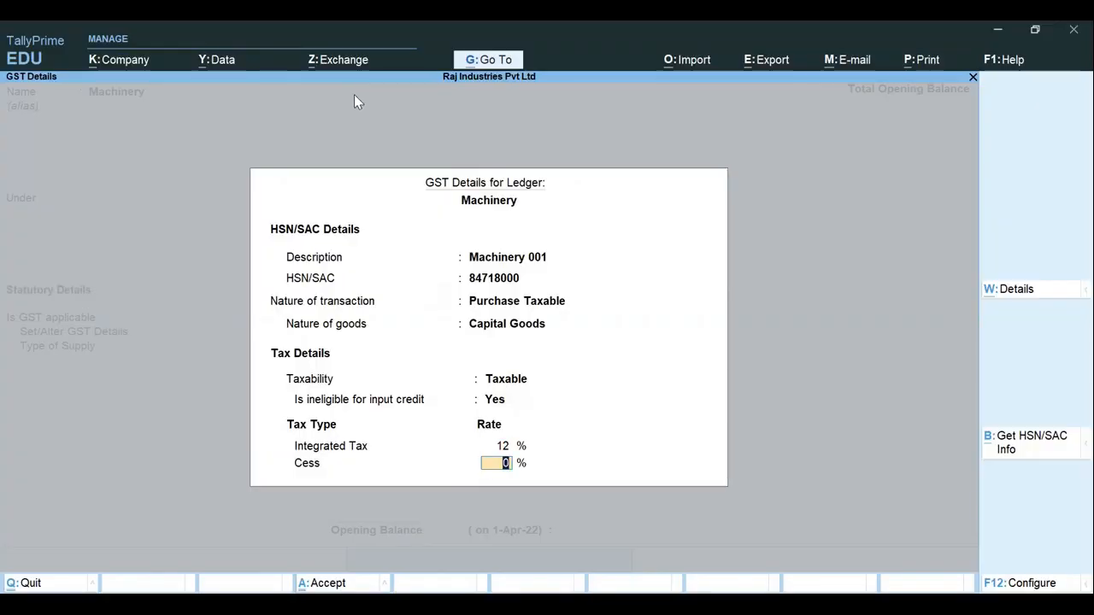
{"action": "key", "text": "Return"}
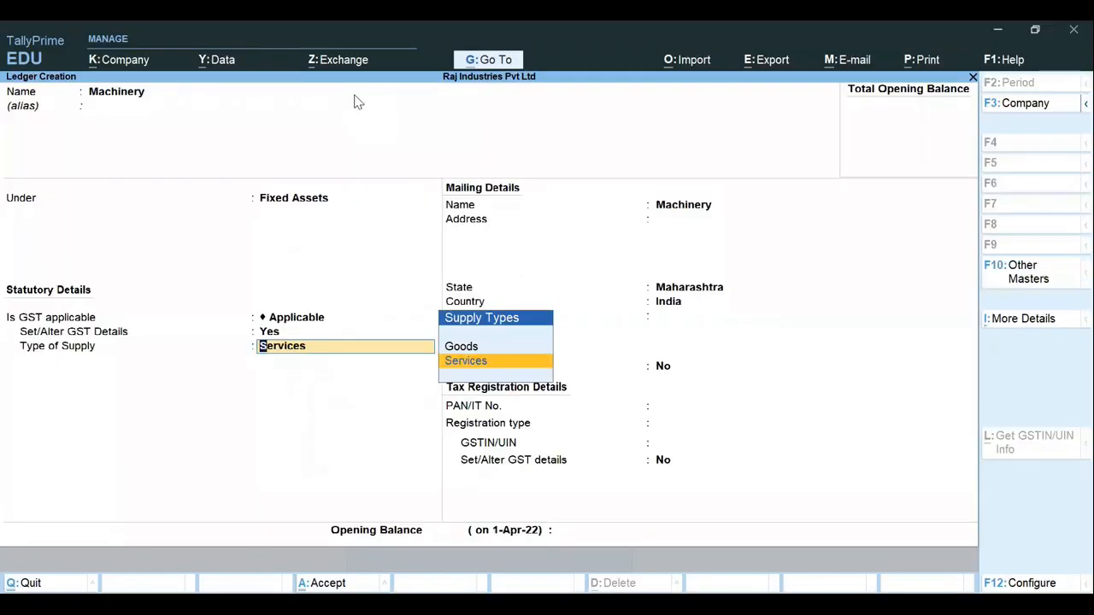
Set the type of supply to Goods and save the Machinery ledger with the default mailing details.
{"action": "key", "text": "Up"}
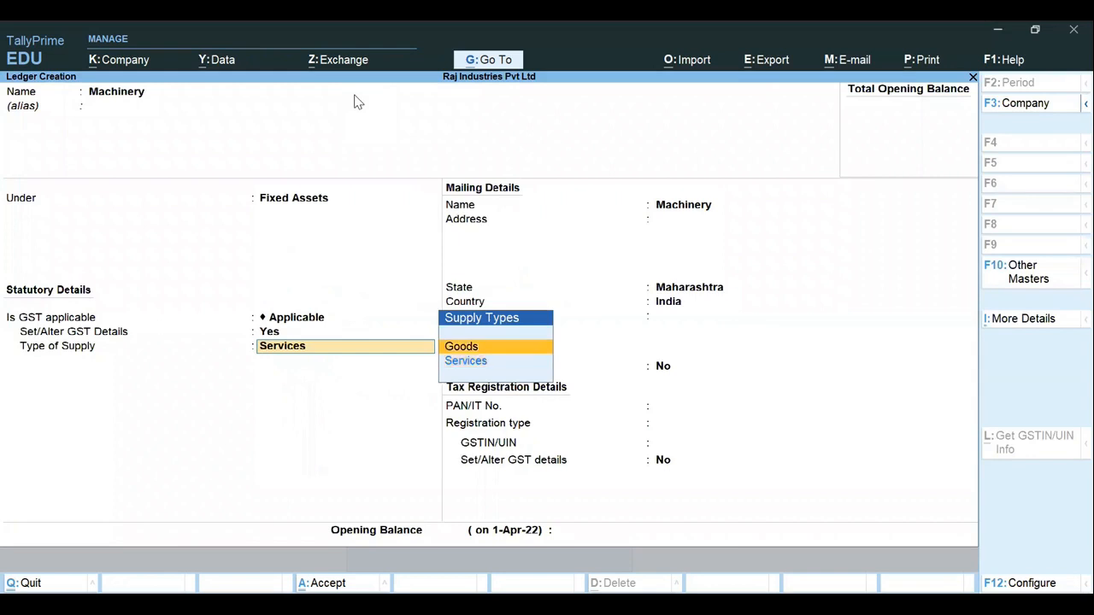
{"action": "key", "text": "Return"}
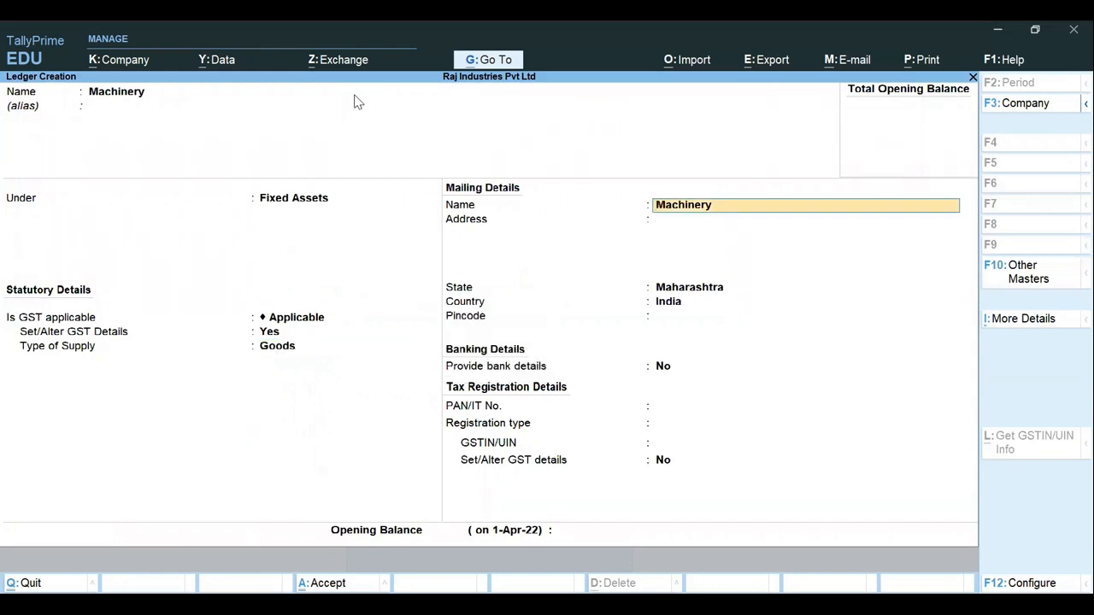
{"action": "key", "text": "Return"}
{"action": "key", "text": "Return"}
{"action": "key", "text": "Return"}
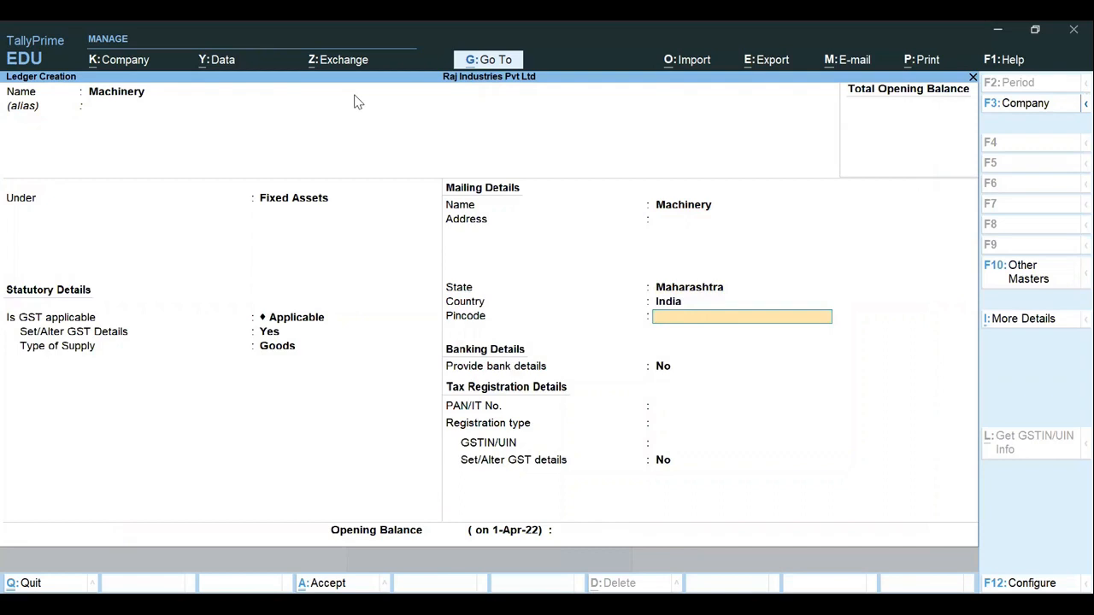
{"action": "key", "text": "ctrl"}
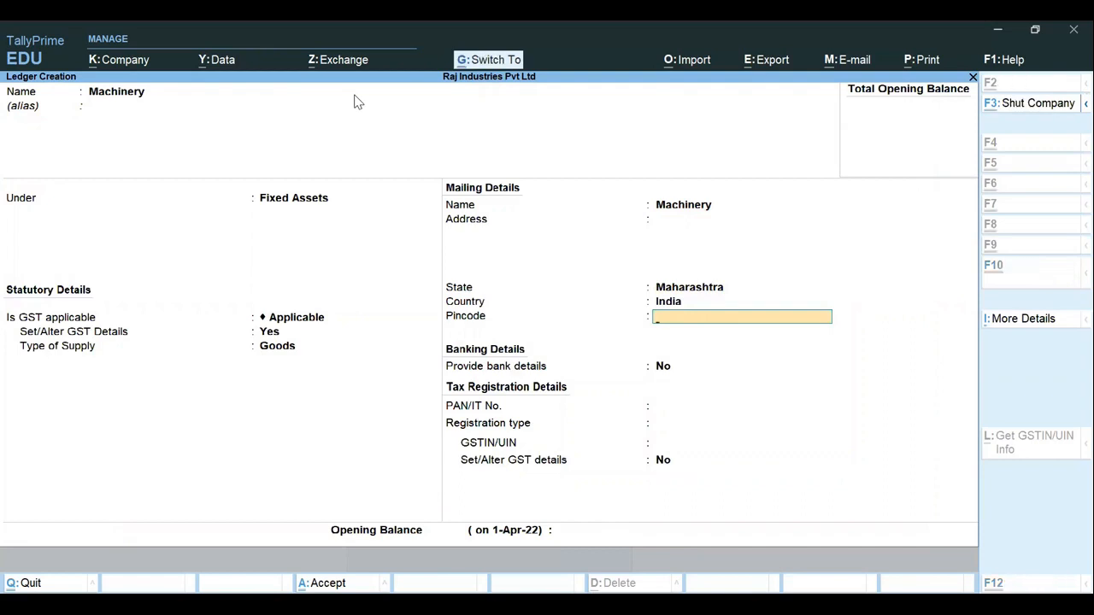
{"action": "key", "text": "ctrl+a"}
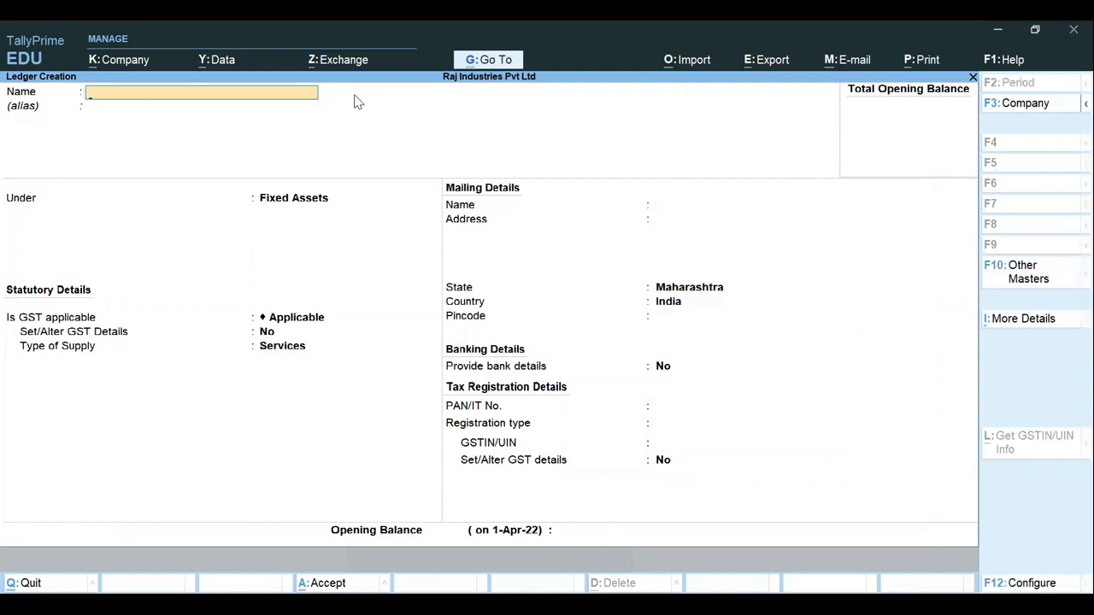
Check the Furniture Account entry in the Excel case study, and start a ledger named Furniture under Fixed Assets in TallyPrime.
{"action": "key", "text": "alt"}
{"action": "key", "text": "alt+Tab"}
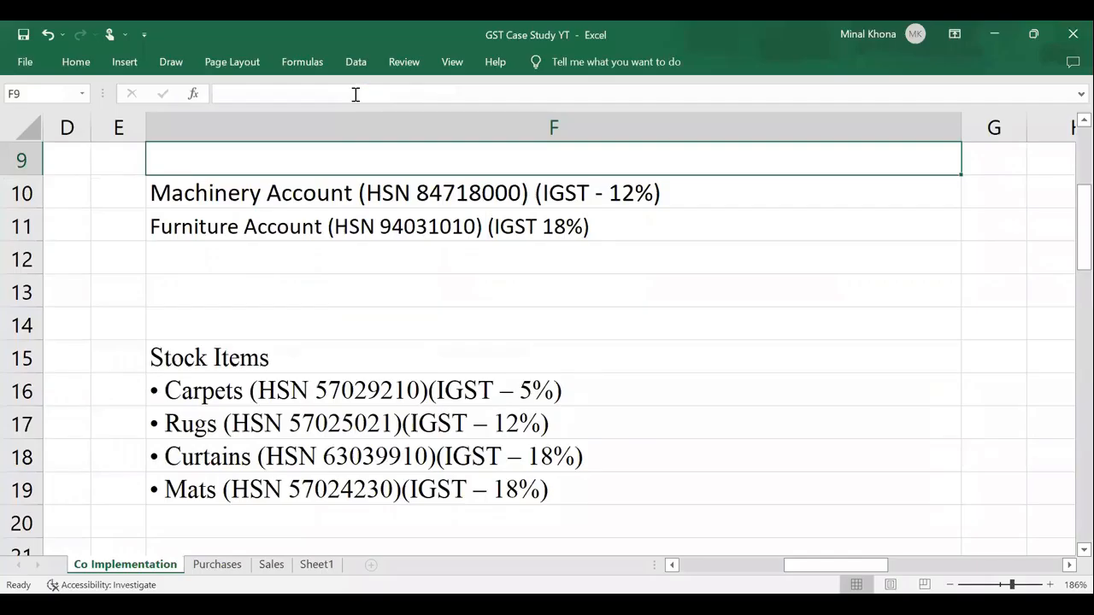
{"action": "key", "text": "Down"}
{"action": "key", "text": "Down"}
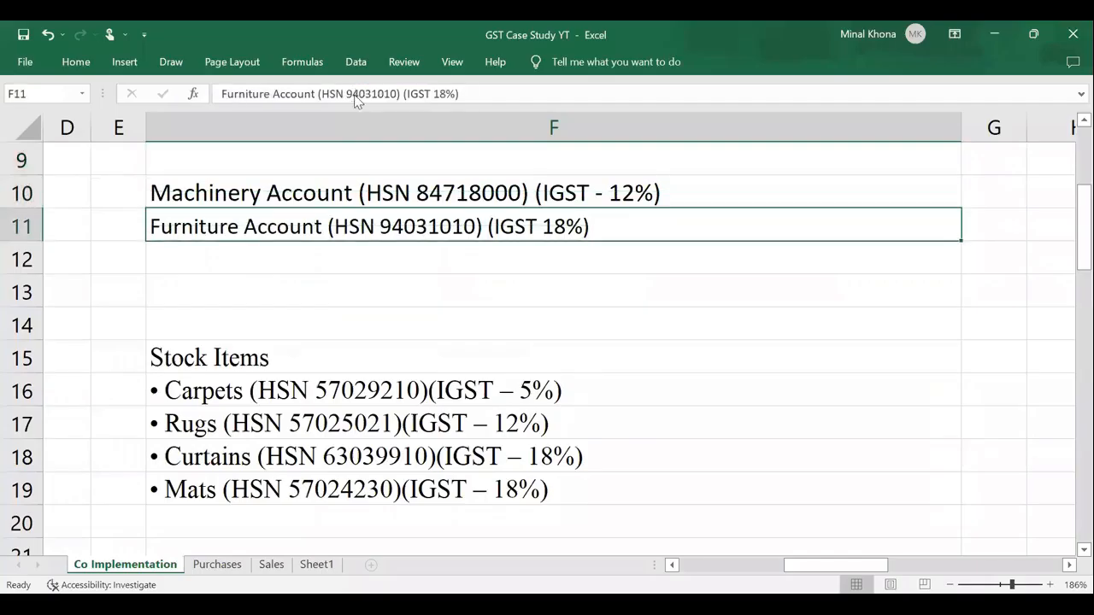
{"action": "key", "text": "alt+Tab"}
{"action": "type", "text": "Furniture"}
{"action": "key", "text": "Return"}
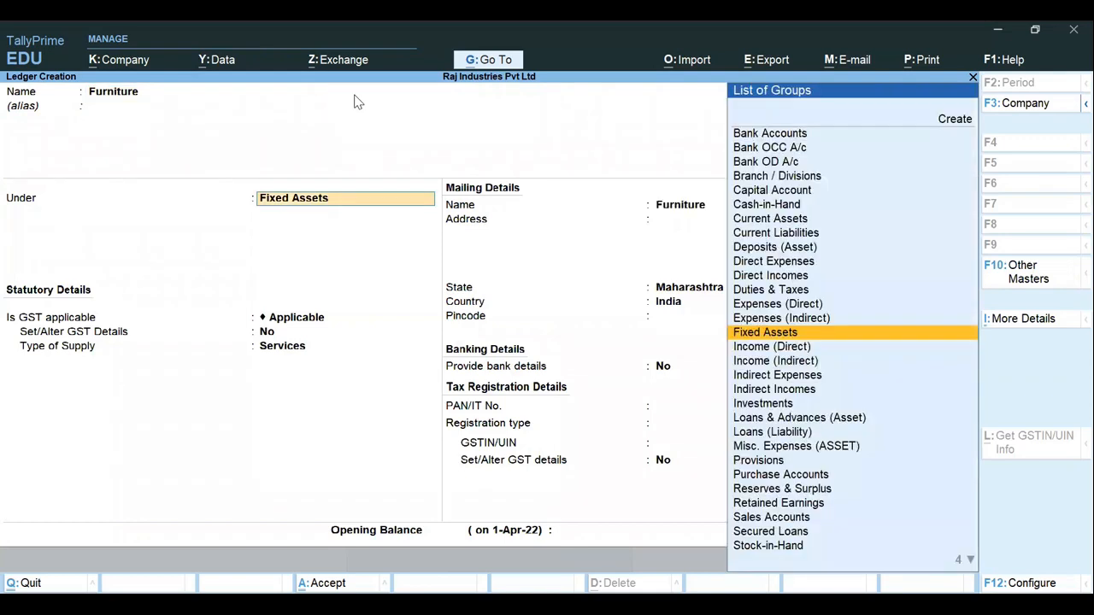
{"action": "key", "text": "Return"}
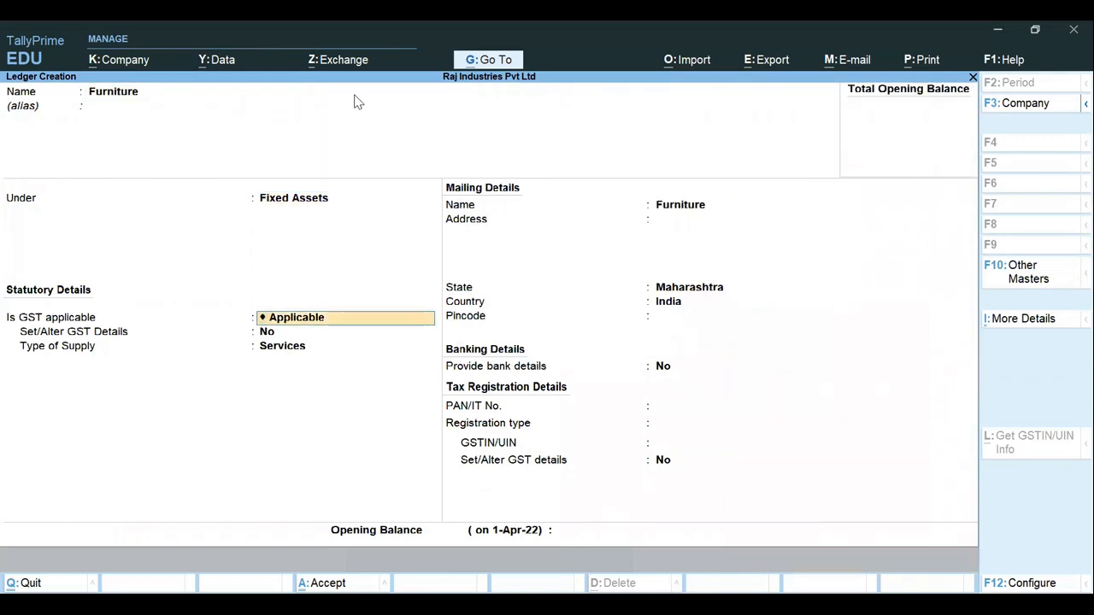
Open the GST details of the Furniture ledger, keeping GST applicable and leaving the description blank.
{"action": "key", "text": "Return"}
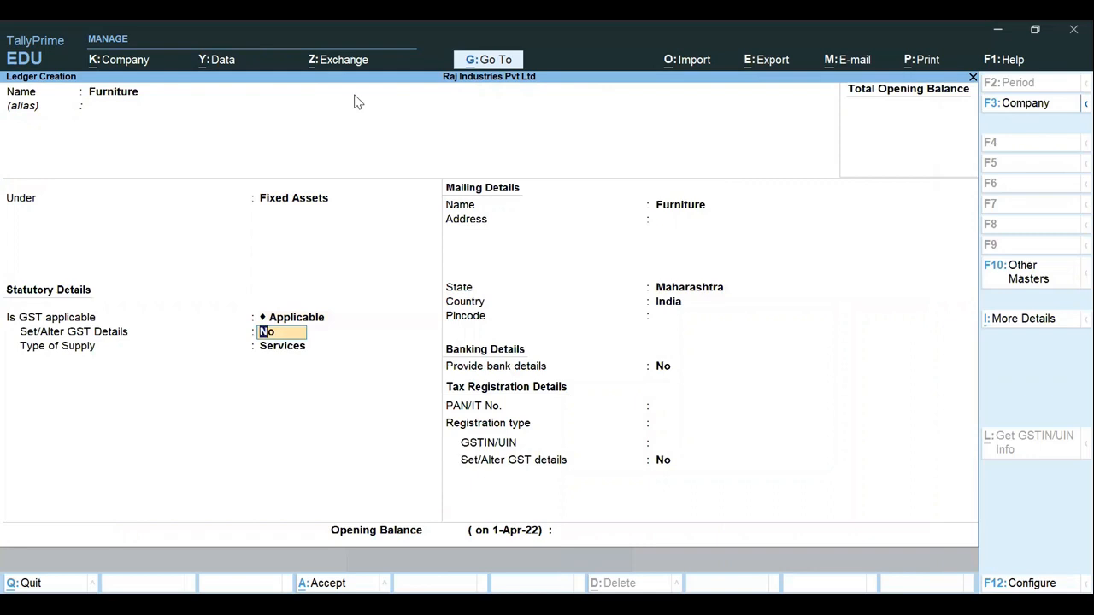
{"action": "type", "text": "y"}
{"action": "key", "text": "Return"}
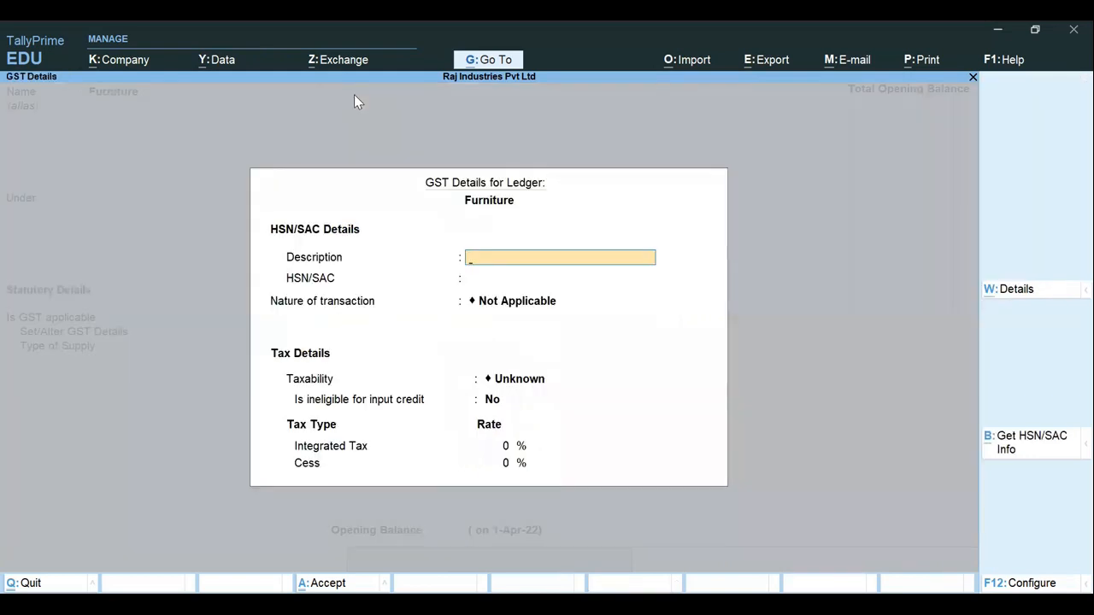
{"action": "key", "text": "Return"}
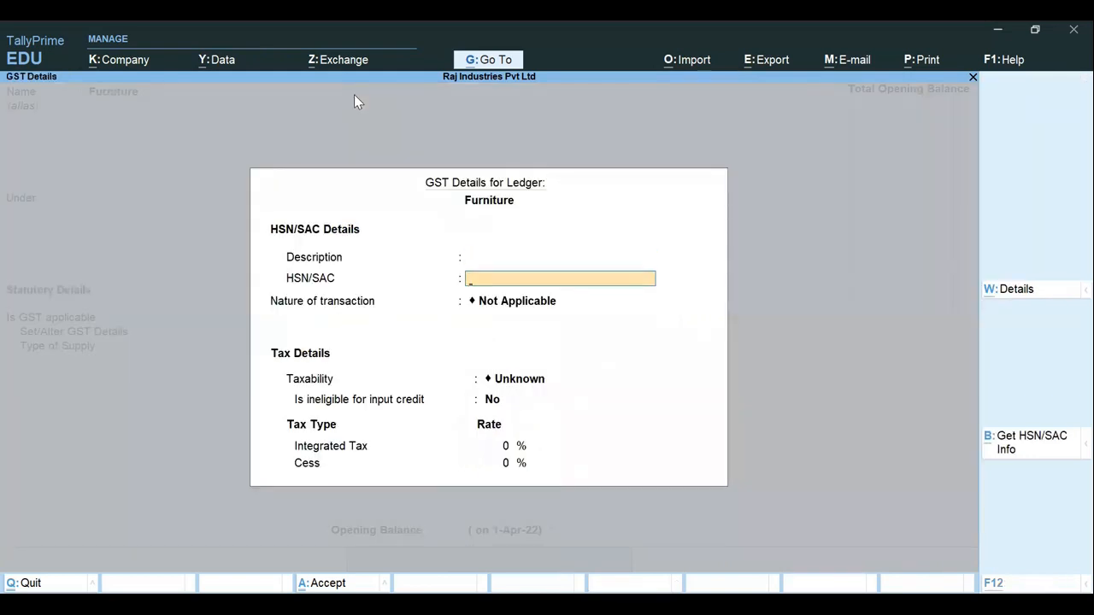
Look up the Furniture Account HSN code in the Excel case study and enter 94031010 as the HSN/SAC in TallyPrime.
{"action": "key", "text": "alt+Tab"}
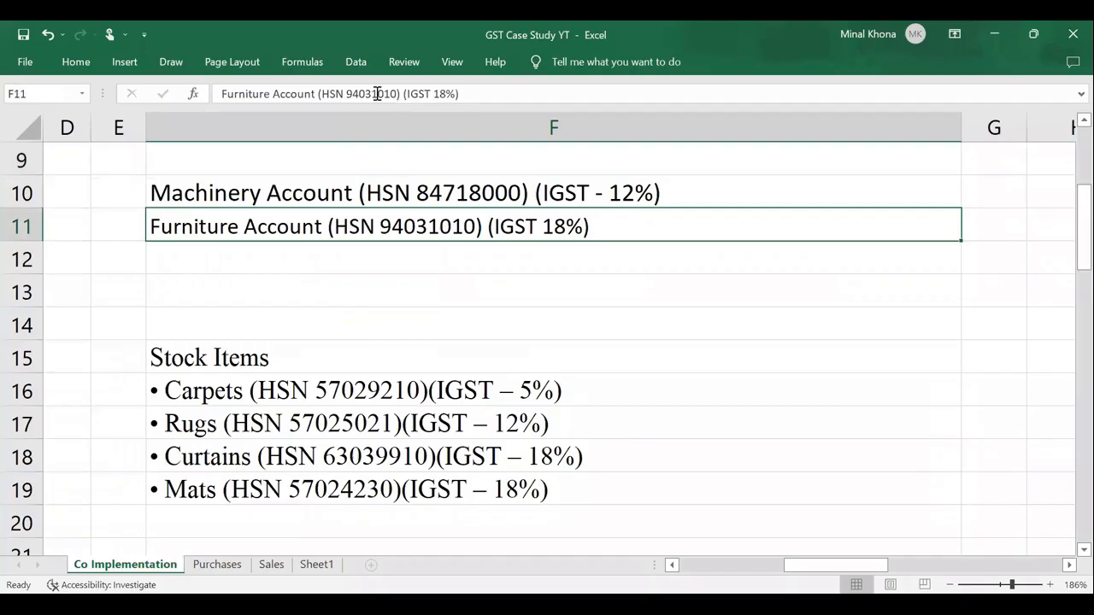
{"action": "left_click", "coordinate": [376, 93]}
{"action": "key", "text": "shift+Right"}
{"action": "key", "text": "shift+Right"}
{"action": "key", "text": "shift+Right"}
{"action": "key", "text": "shift+Right"}
{"action": "key", "text": "shift+Right"}
{"action": "key", "text": "shift+Right"}
{"action": "key", "text": "Escape"}
{"action": "key", "text": "alt+Tab"}
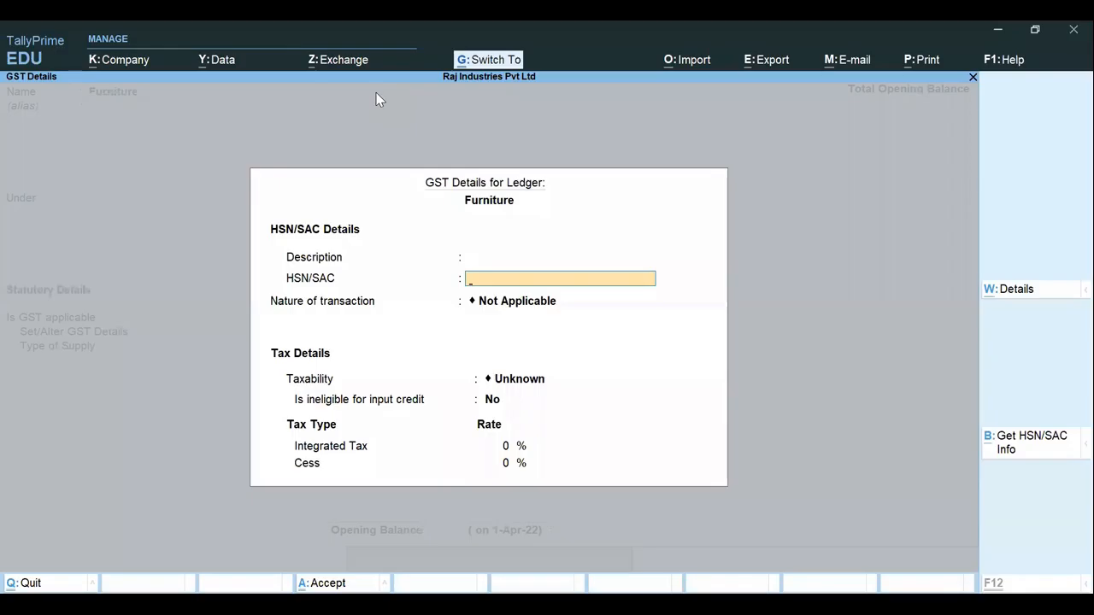
{"action": "type", "text": "94031010"}
{"action": "key", "text": "Return"}
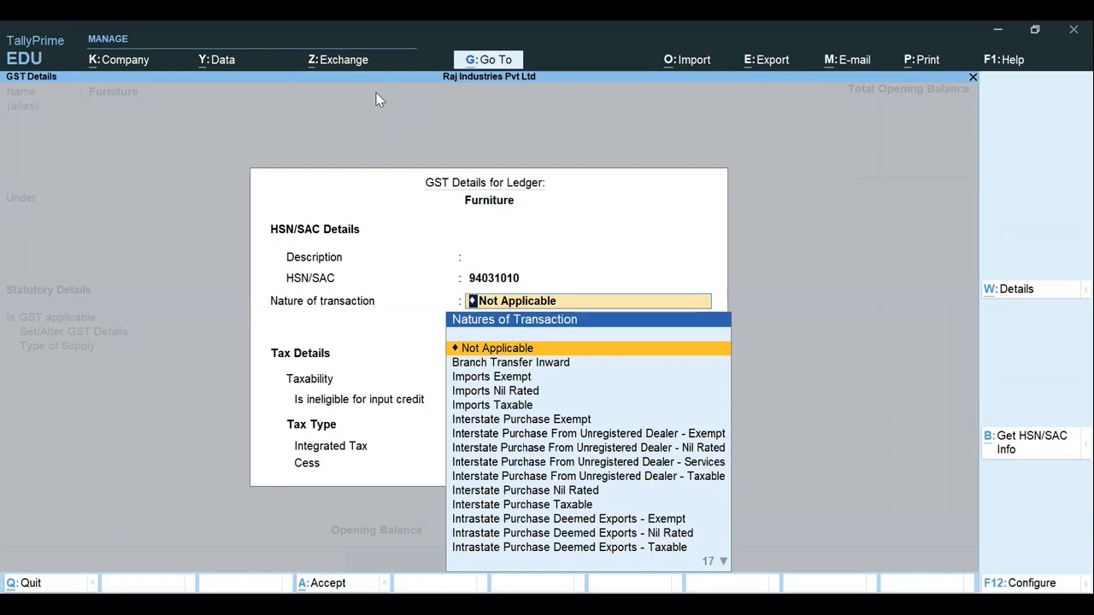
Set Furniture's nature of transaction to Interstate Purchase Taxable and its nature of goods to Capital Goods.
{"action": "type", "text": "In"}
{"action": "key", "text": "Down"}
{"action": "key", "text": "Down"}
{"action": "key", "text": "Down"}
{"action": "key", "text": "Down"}
{"action": "key", "text": "Down"}
{"action": "key", "text": "Down"}
{"action": "key", "text": "Down"}
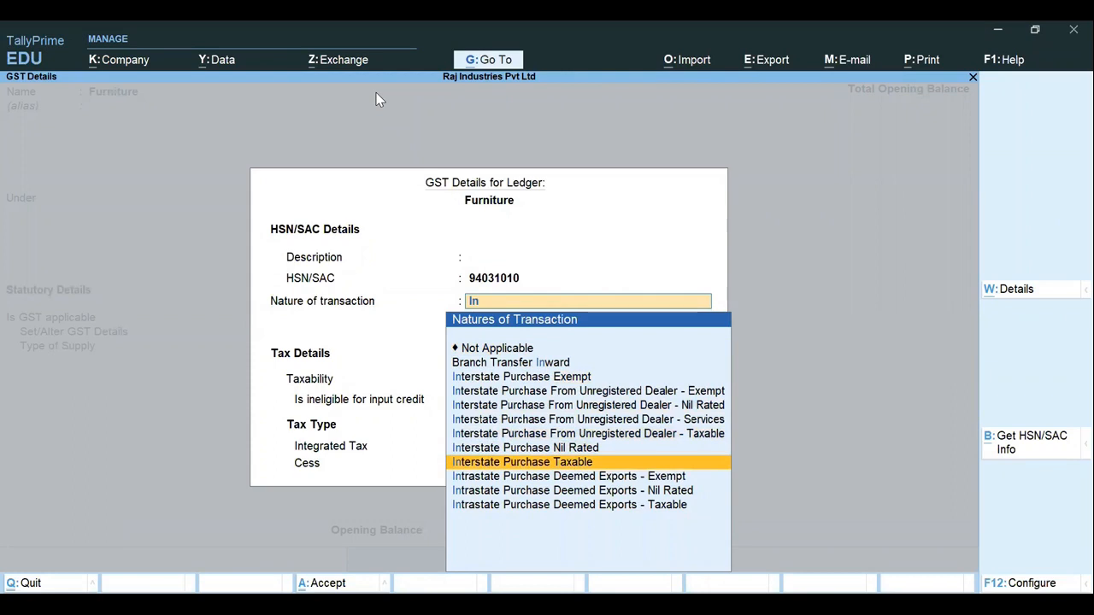
{"action": "key", "text": "Return"}
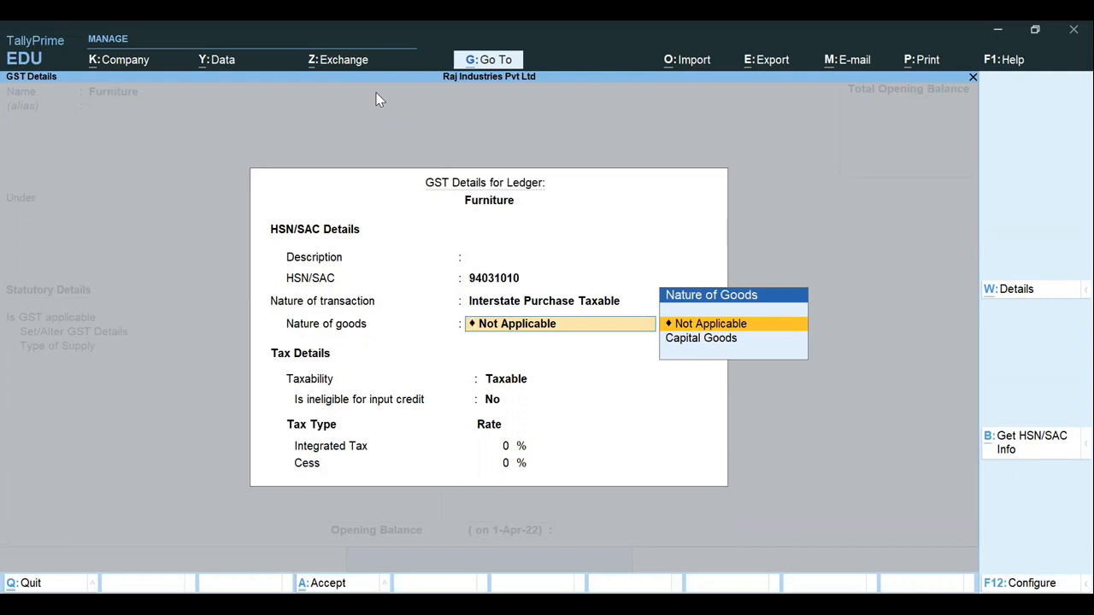
{"action": "key", "text": "Down"}
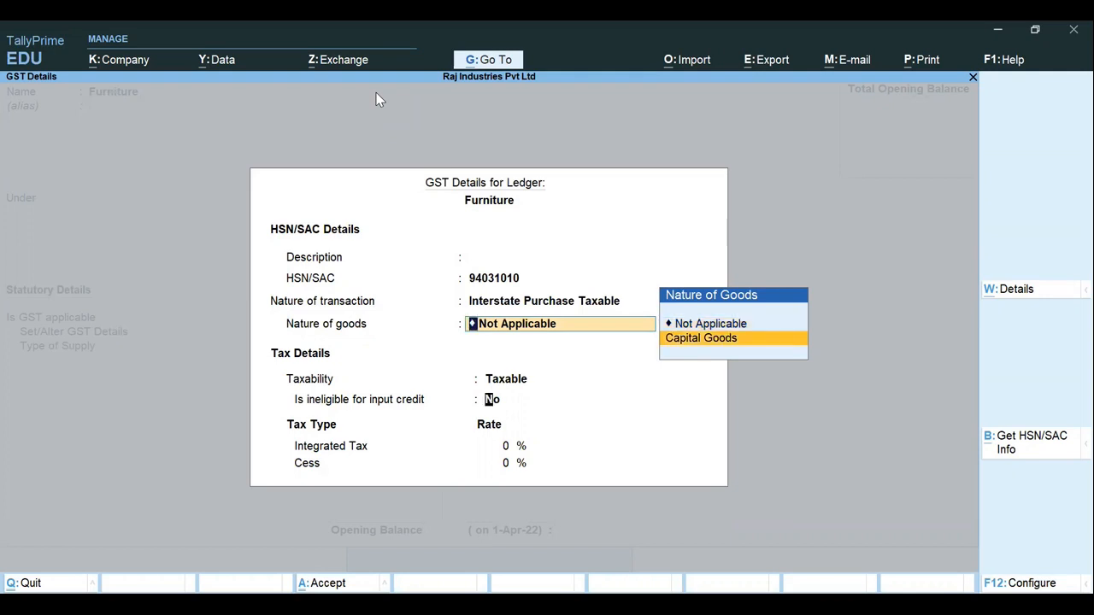
{"action": "key", "text": "Return"}
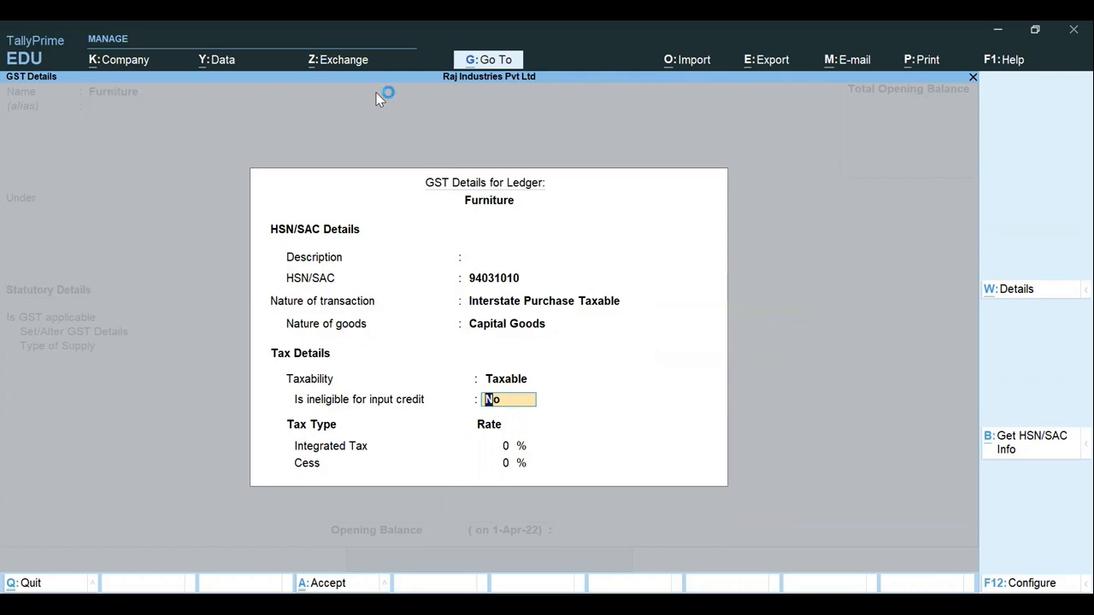
Mark Furniture as ineligible for input credit and set its integrated tax rate to 18%.
{"action": "type", "text": "y"}
{"action": "key", "text": "Return"}
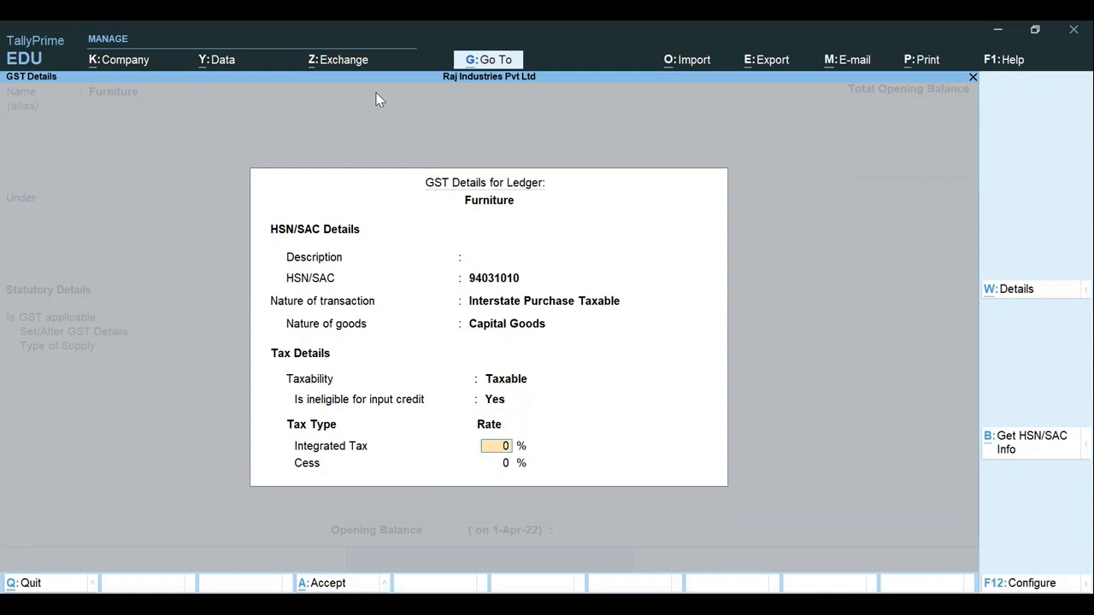
{"action": "type", "text": "18"}
{"action": "key", "text": "Return"}
{"action": "key", "text": "Return"}
Set the type of supply to Goods, save the Furniture ledger and return to the Gateway of Tally.
{"action": "key", "text": "Up"}
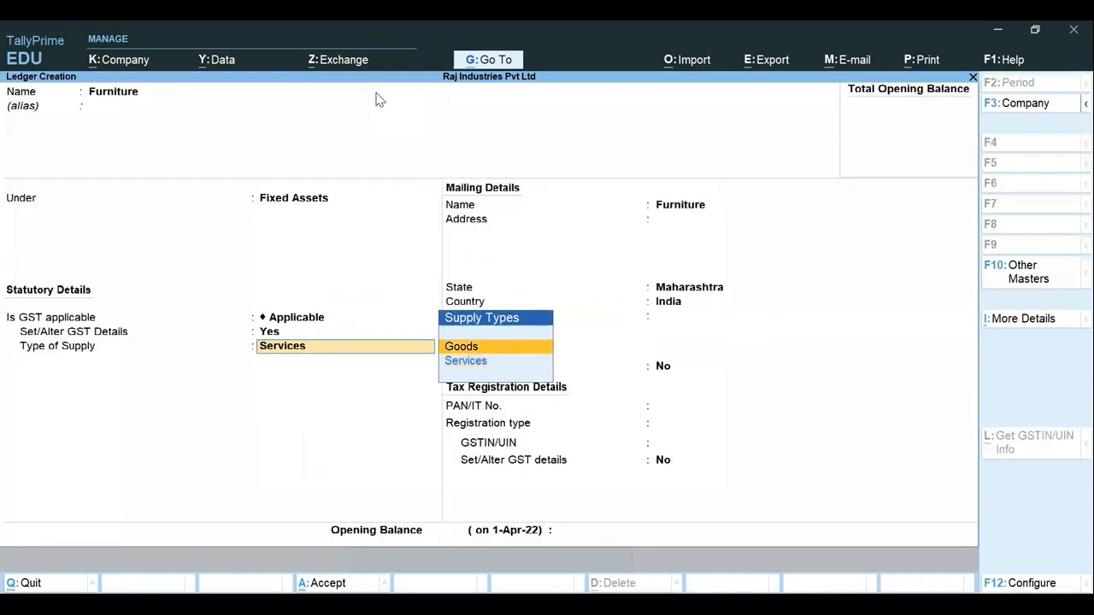
{"action": "key", "text": "Return"}
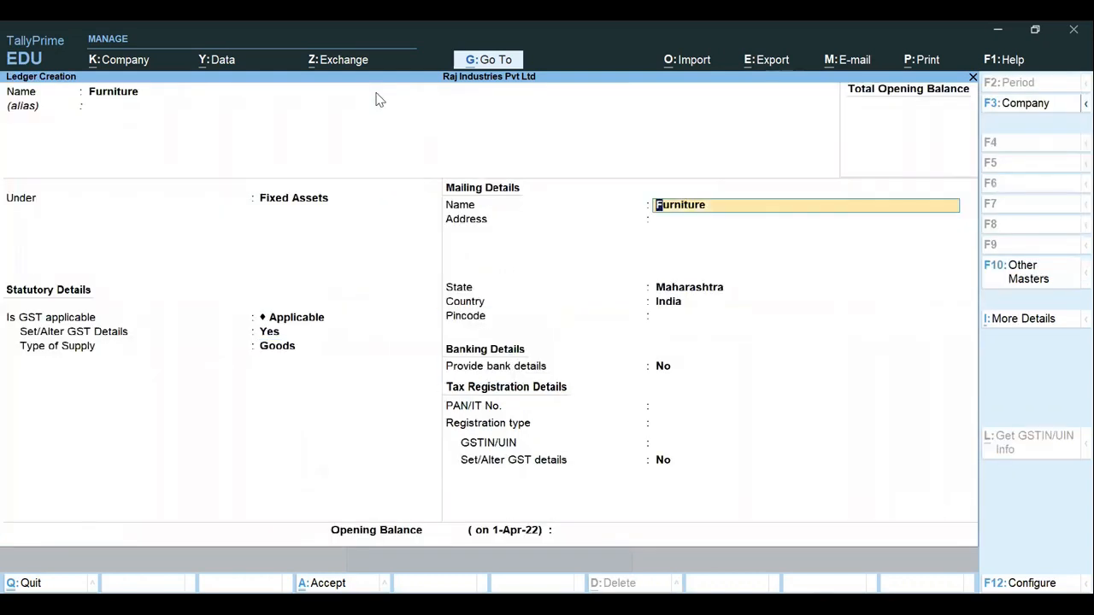
{"action": "key", "text": "ctrl+a"}
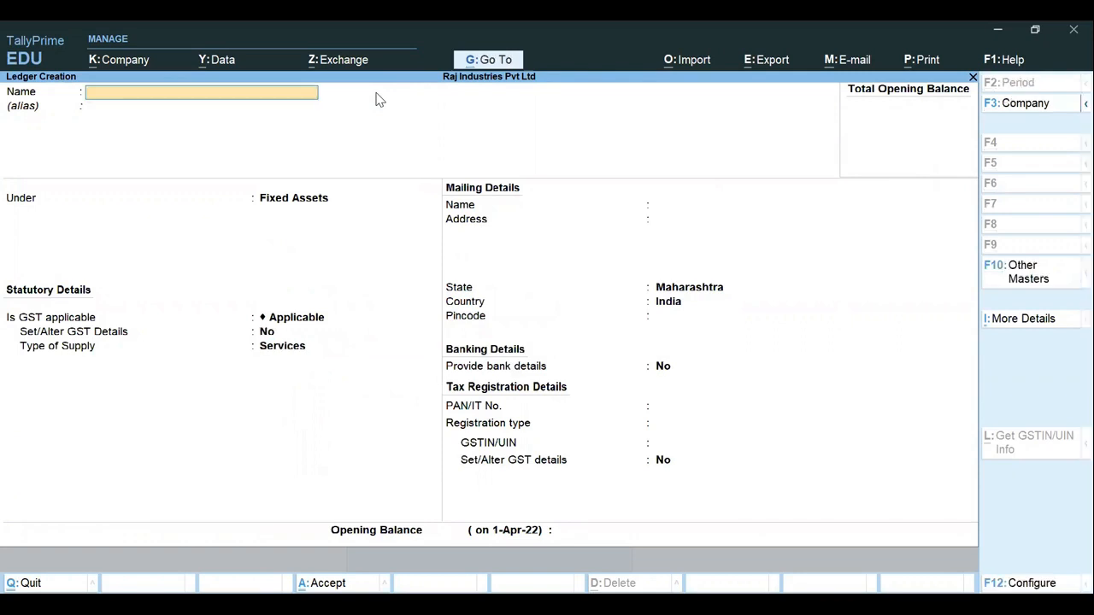
{"action": "key", "text": "Escape"}
{"action": "key", "text": "Return"}
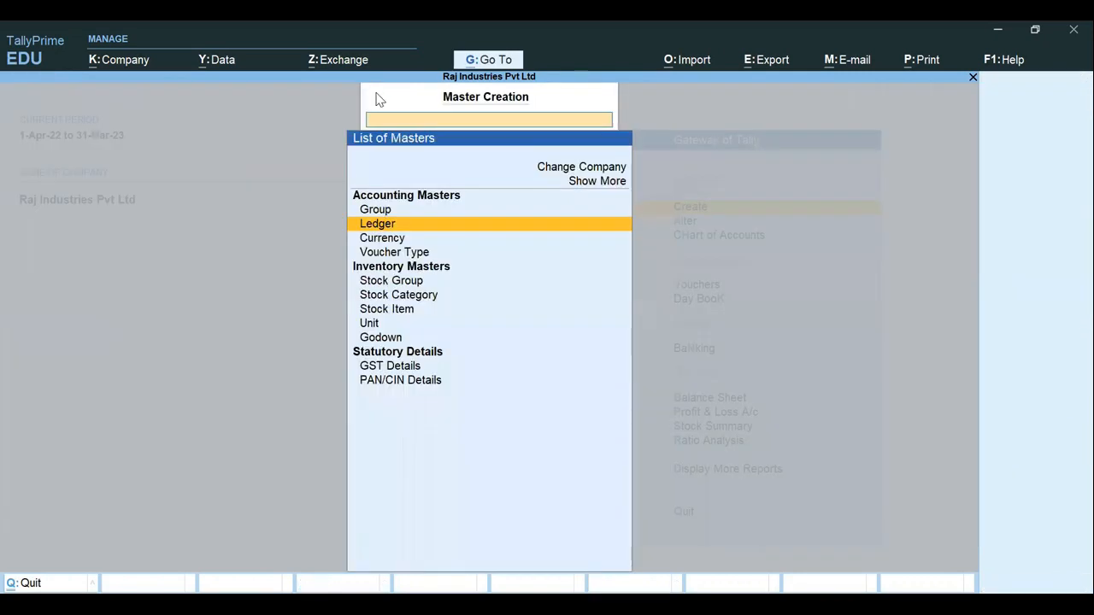
{"action": "key", "text": "Escape"}
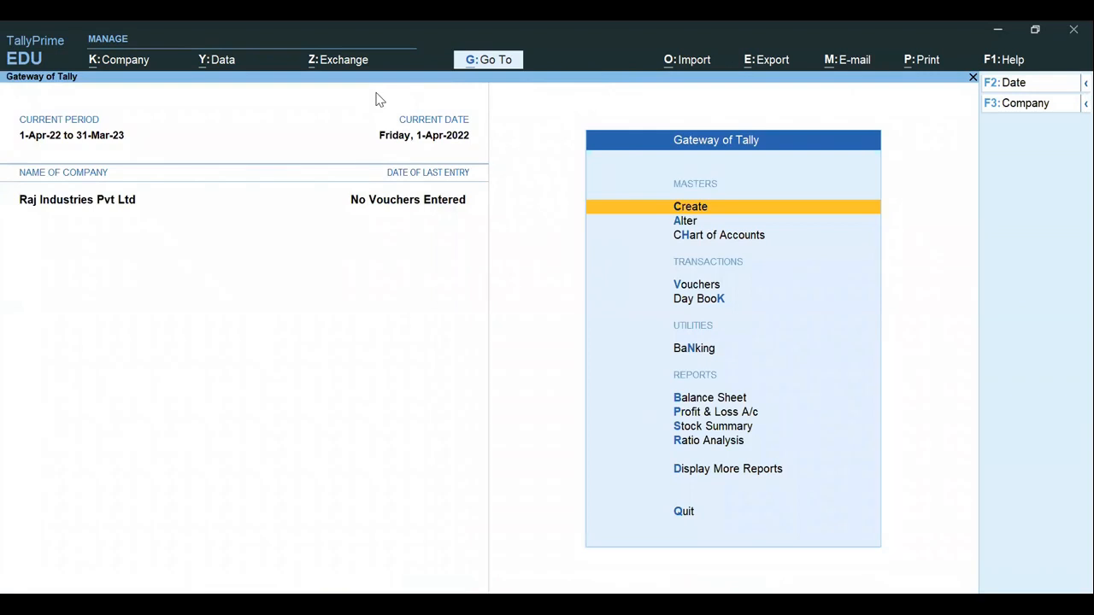
Open the Machinery ledger for alteration to review its details, and return to the Gateway of Tally without changing it.
{"action": "key", "text": "Down"}
{"action": "key", "text": "Return"}
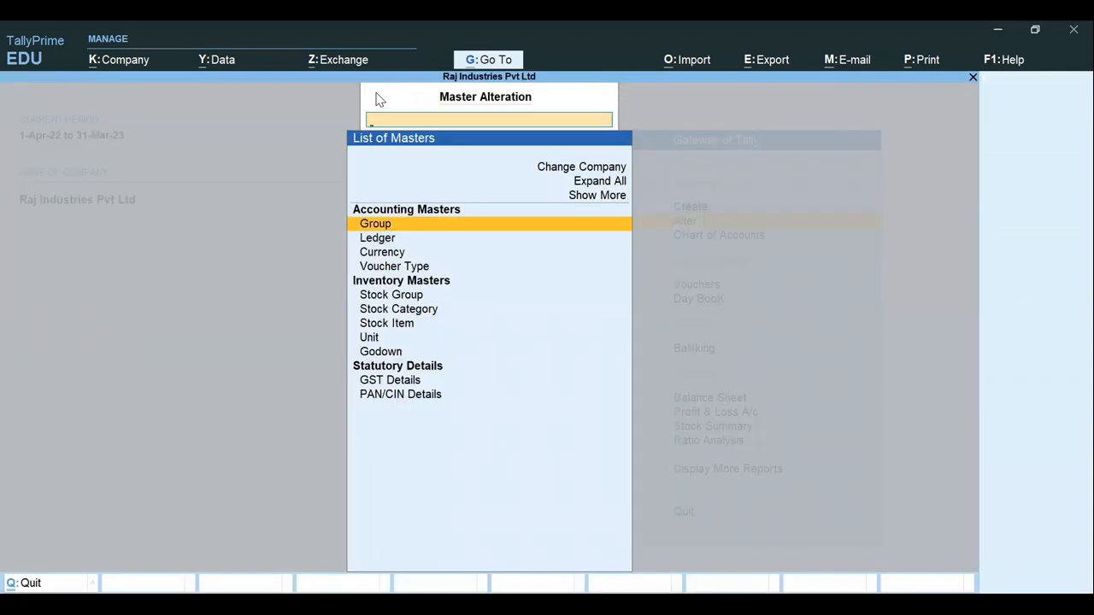
{"action": "key", "text": "Down"}
{"action": "key", "text": "Return"}
{"action": "type", "text": "Ma"}
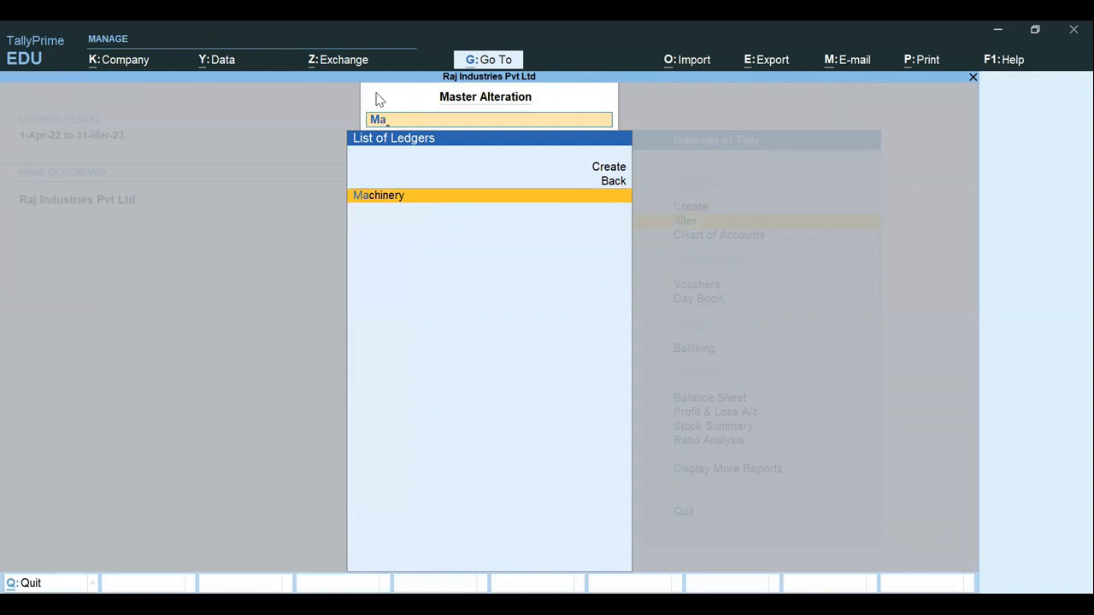
{"action": "key", "text": "Return"}
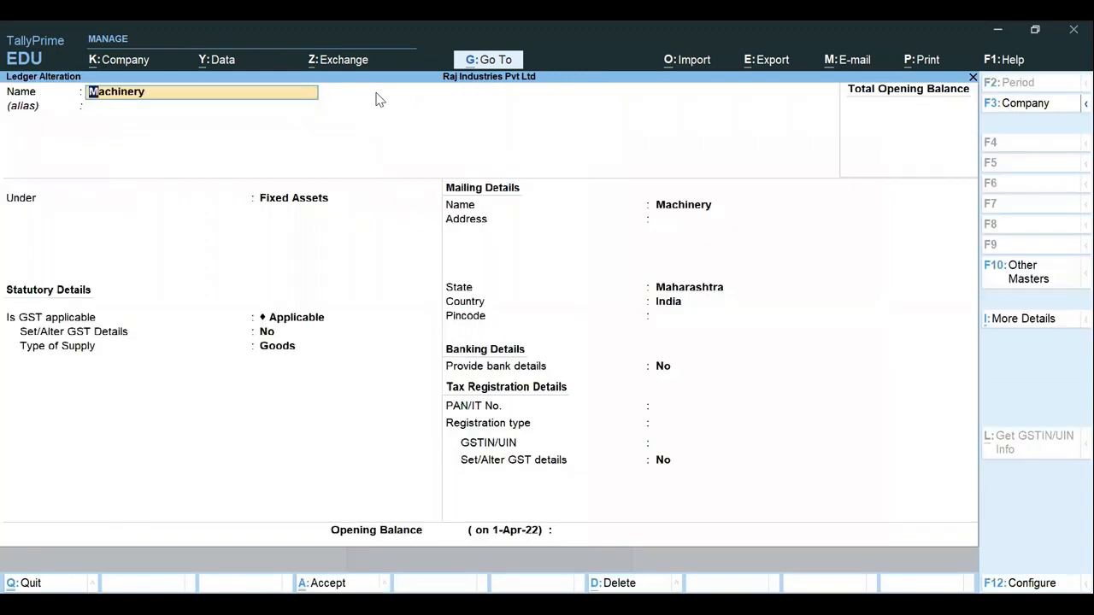
{"action": "key", "text": "Escape"}
{"action": "key", "text": "Escape"}
{"action": "key", "text": "y"}
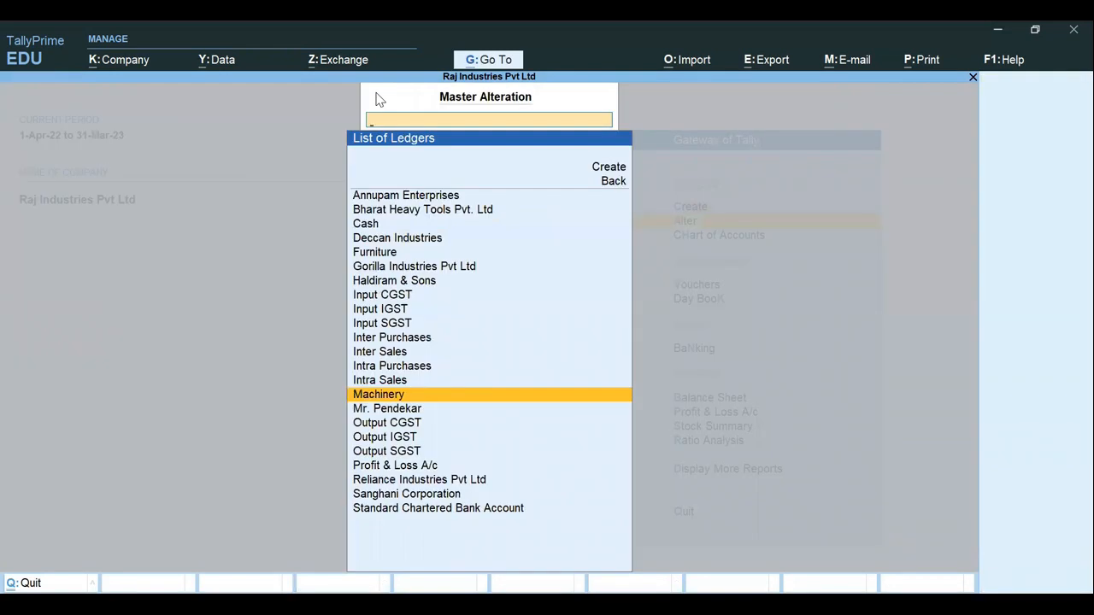
{"action": "key", "text": "Escape"}
{"action": "key", "text": "Escape"}
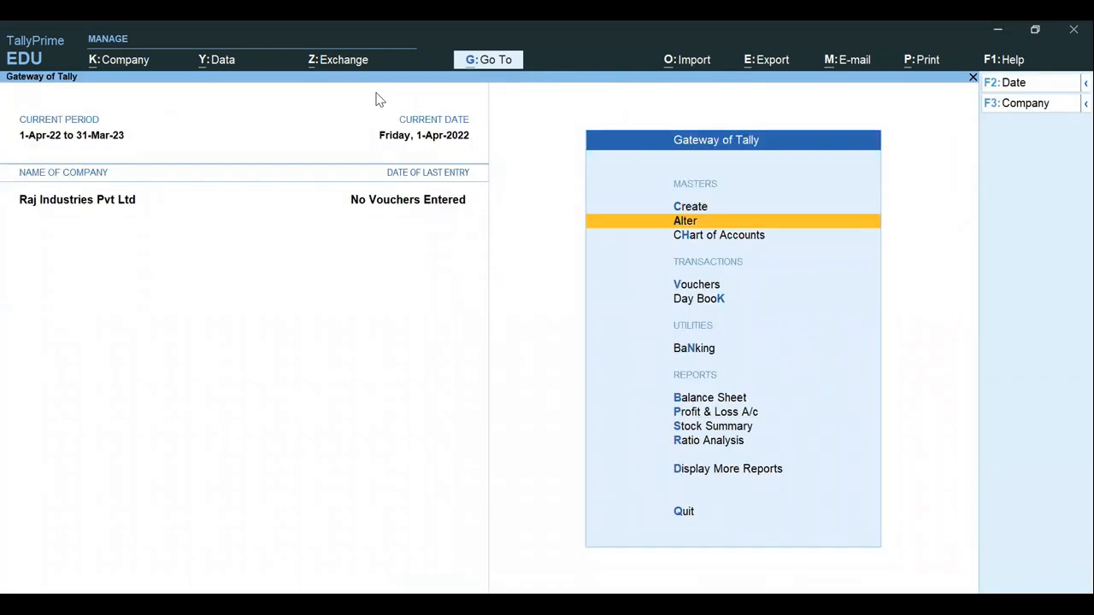
{"action": "key", "text": "Up"}
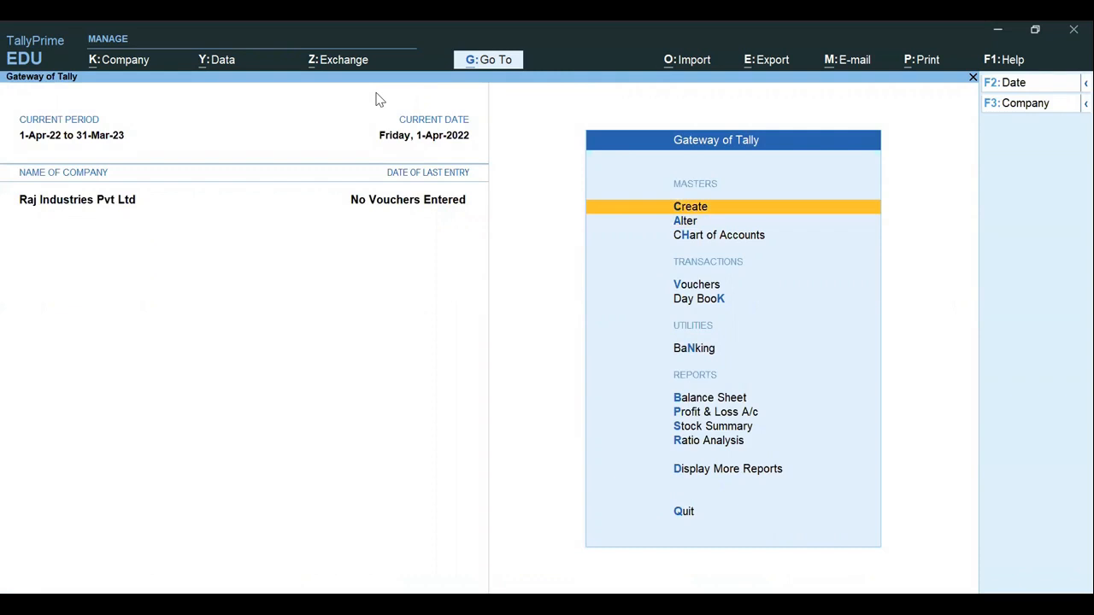
Switch to the Excel case study and add the heading Units in cell F13, above Stock Items.
{"action": "key", "text": "alt"}
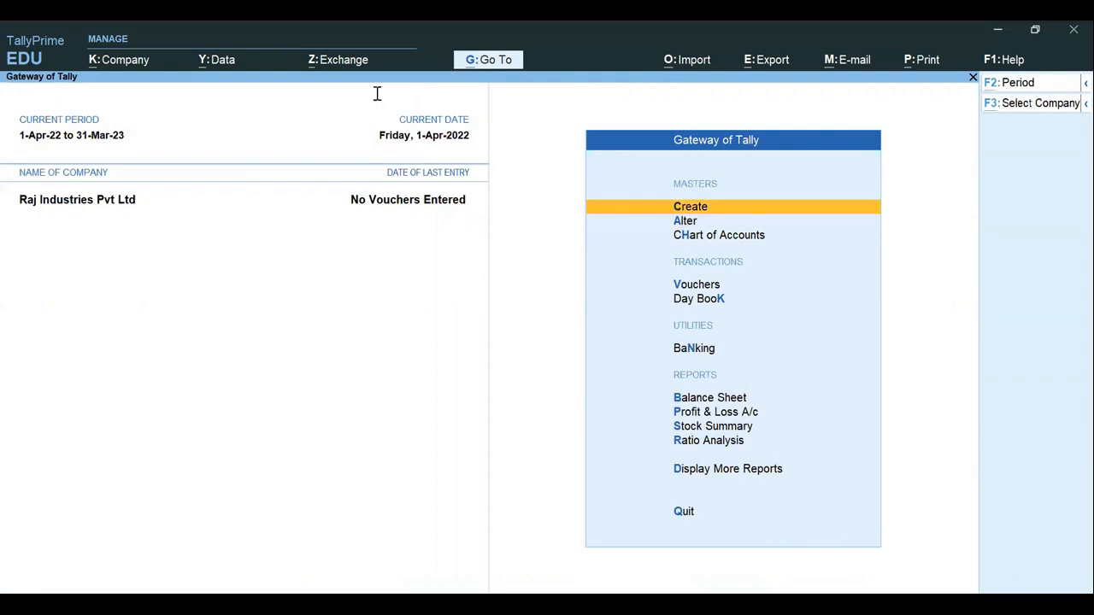
{"action": "key", "text": "alt+Tab"}
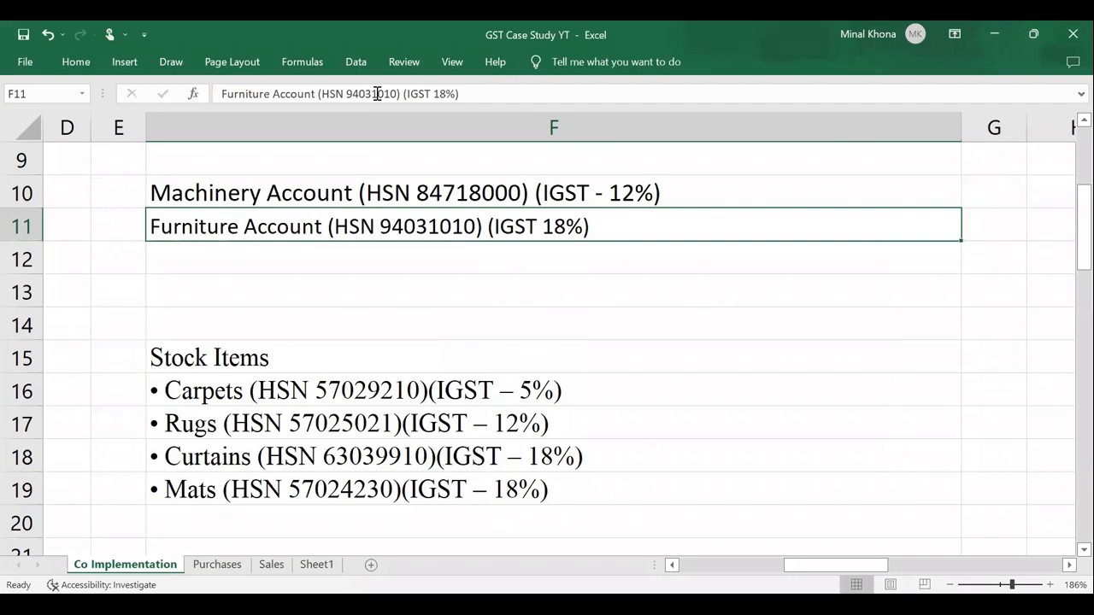
{"action": "key", "text": "Down"}
{"action": "key", "text": "Down"}
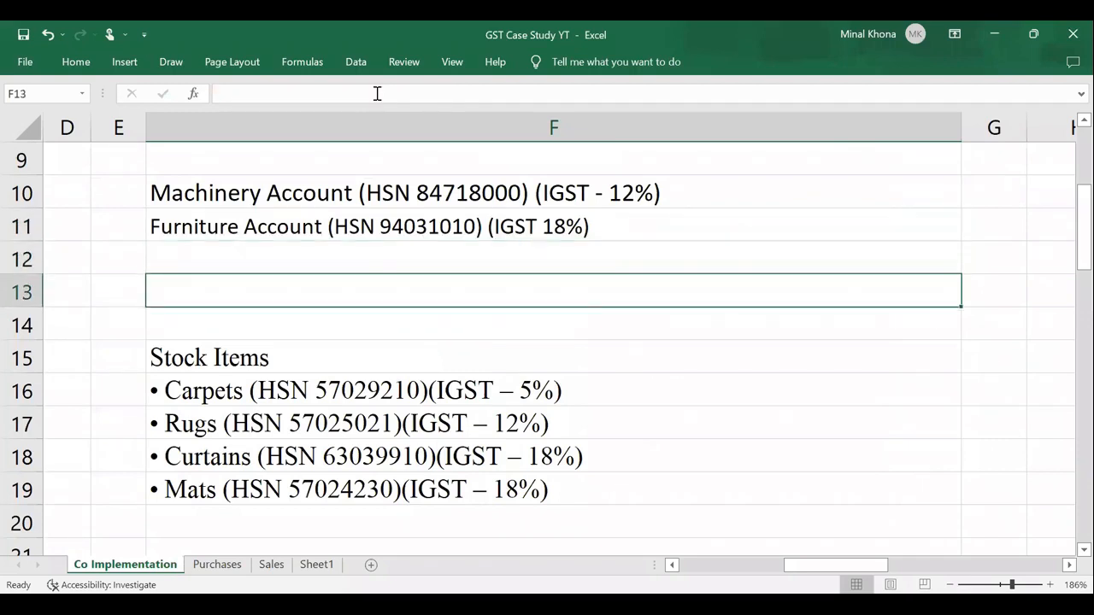
{"action": "type", "text": "Units"}
{"action": "key", "text": "Return"}
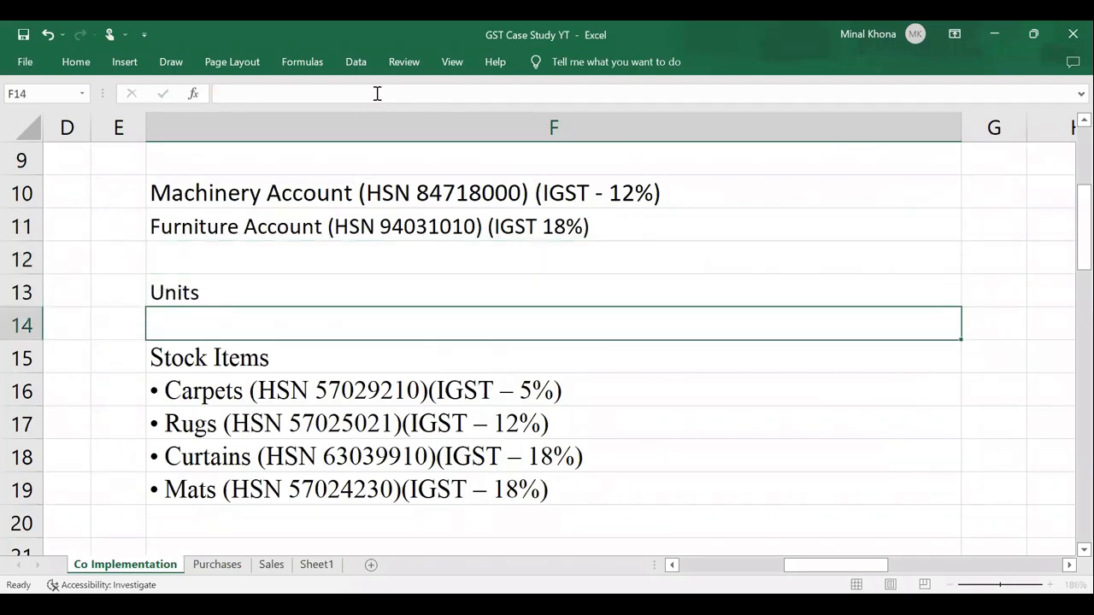
{"action": "key", "text": "Up"}
{"action": "key", "text": "Up"}
{"action": "key", "text": "Down"}
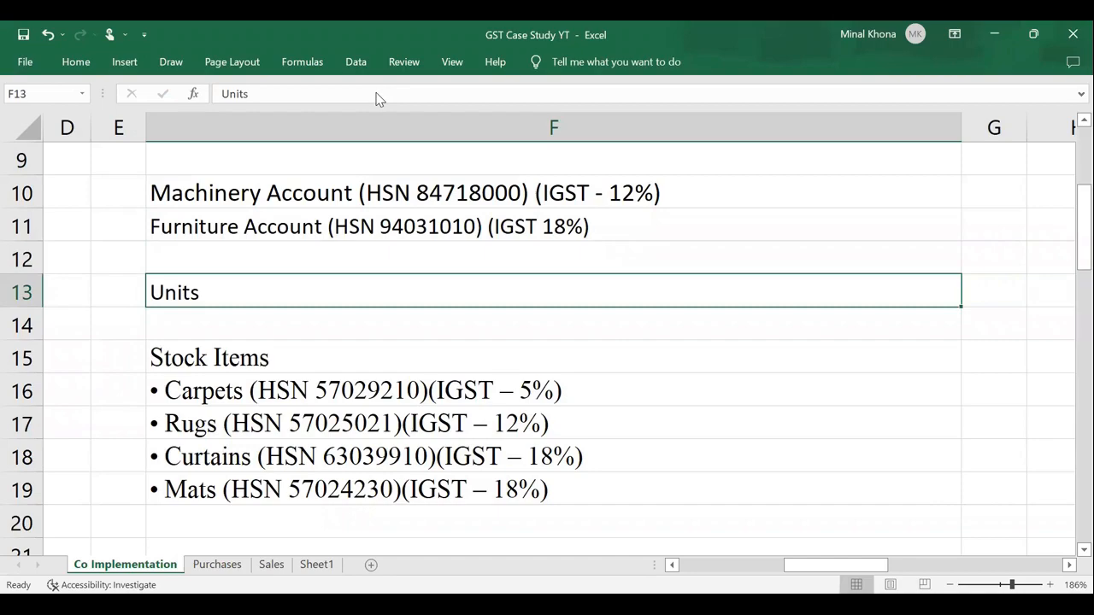
Switch back to TallyPrime and start creating a new inventory unit.
{"action": "key", "text": "alt+Tab"}
{"action": "key", "text": "Return"}
{"action": "key", "text": "Down"}
{"action": "key", "text": "Down"}
{"action": "key", "text": "Down"}
{"action": "key", "text": "Down"}
{"action": "key", "text": "Down"}
{"action": "key", "text": "Down"}
{"action": "key", "text": "Down"}
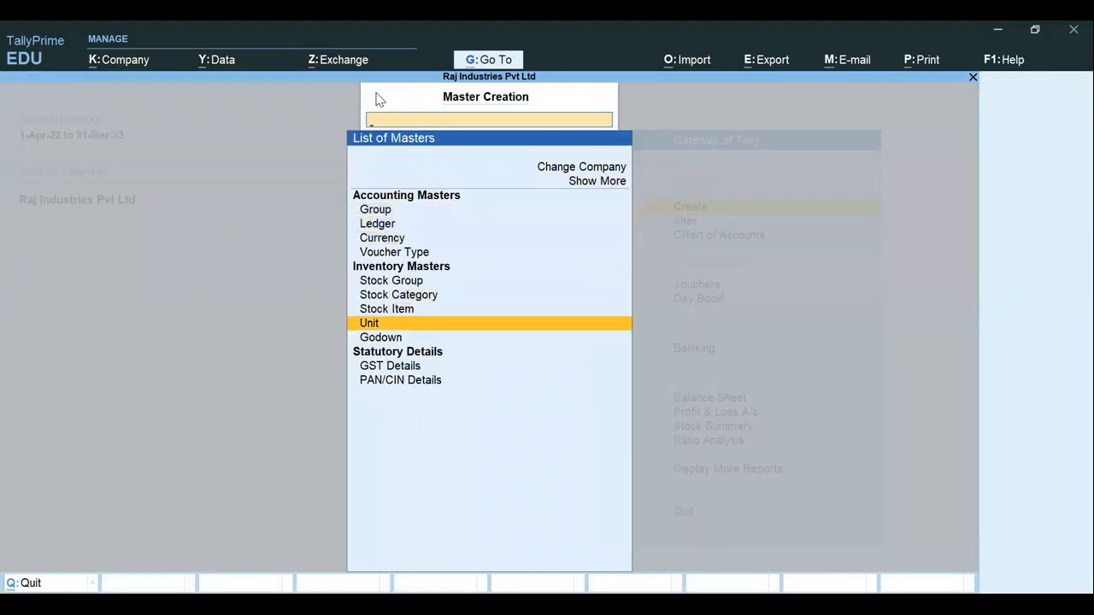
{"action": "key", "text": "Up"}
{"action": "key", "text": "Up"}
{"action": "key", "text": "Up"}
{"action": "key", "text": "Down"}
{"action": "key", "text": "Down"}
{"action": "key", "text": "Down"}
{"action": "key", "text": "Return"}
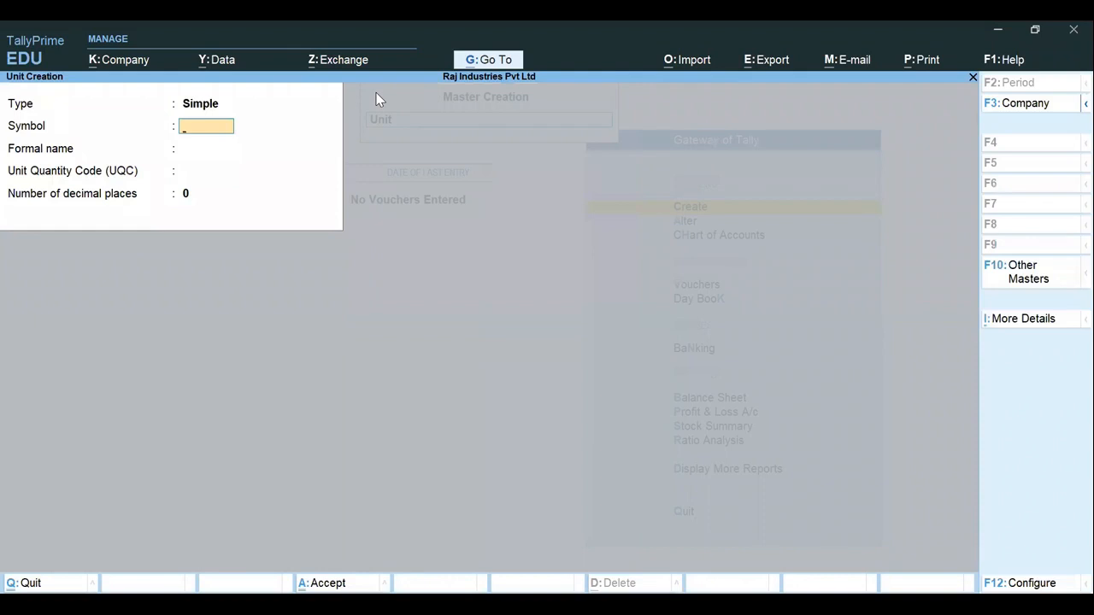
Give the simple unit the symbol Nos and the formal name Numbers.
{"action": "type", "text": "Nos"}
{"action": "key", "text": "Return"}
{"action": "type", "text": "Num"}
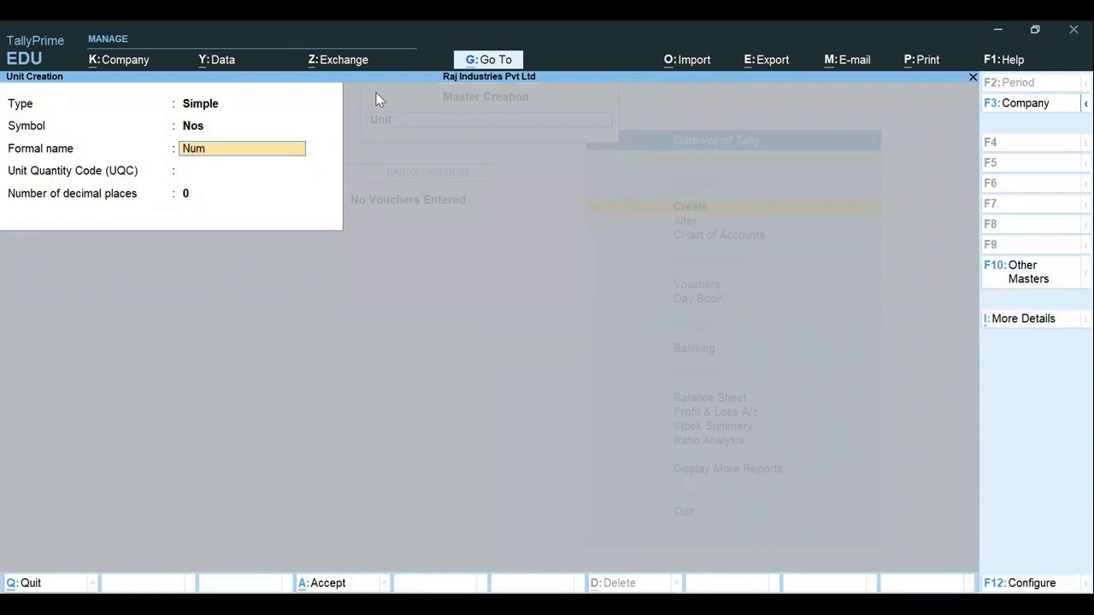
{"action": "type", "text": "bers"}
{"action": "key", "text": "Return"}
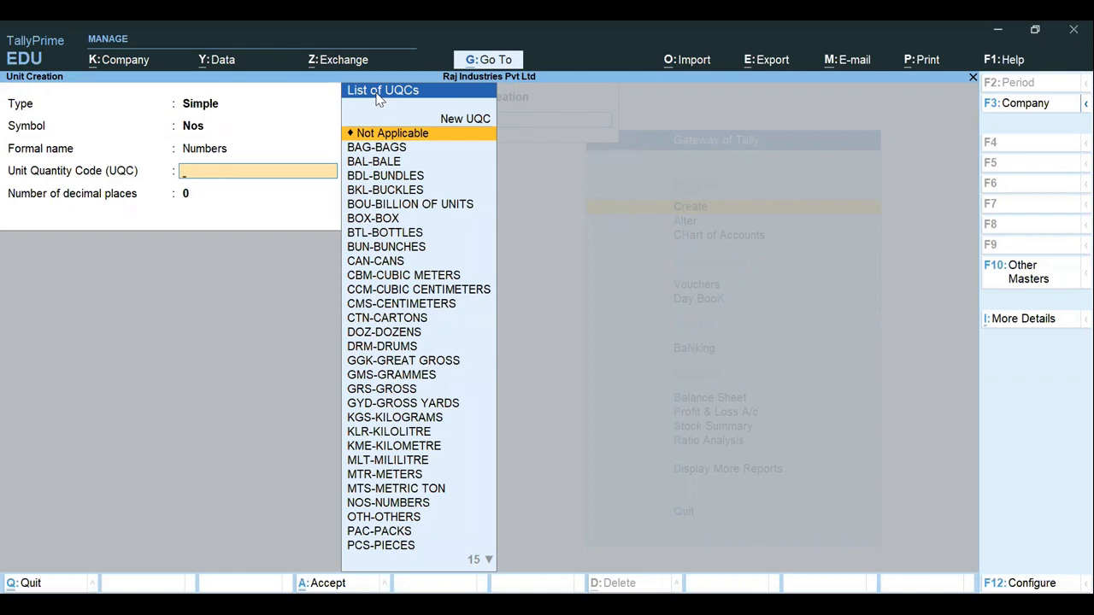
Look through the full list of unit quantity codes available for the Nos unit.
{"action": "type", "text": "n"}
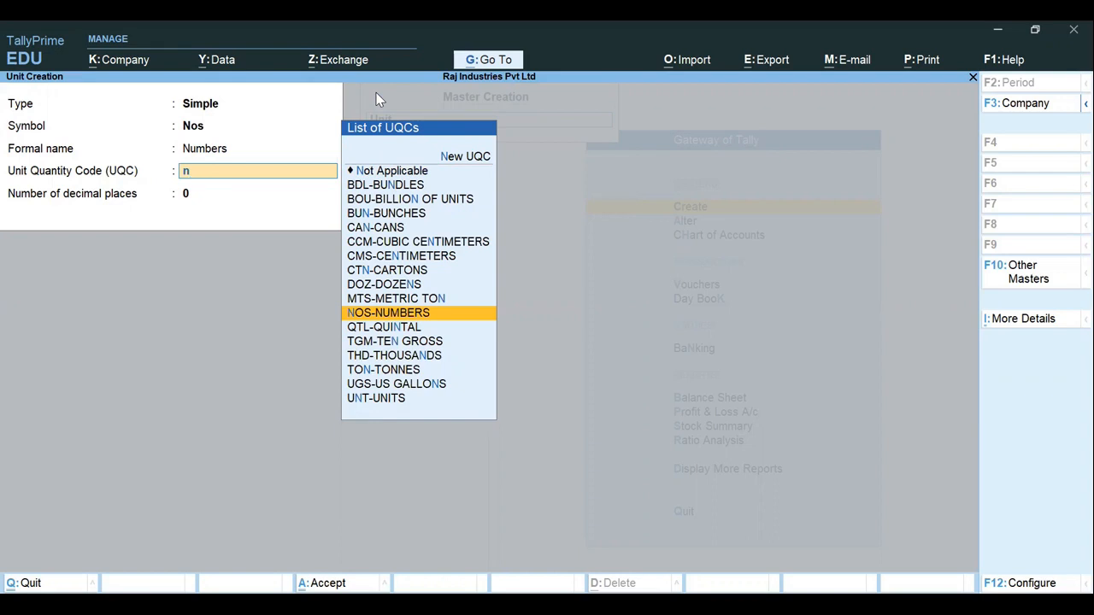
{"action": "type", "text": "o"}
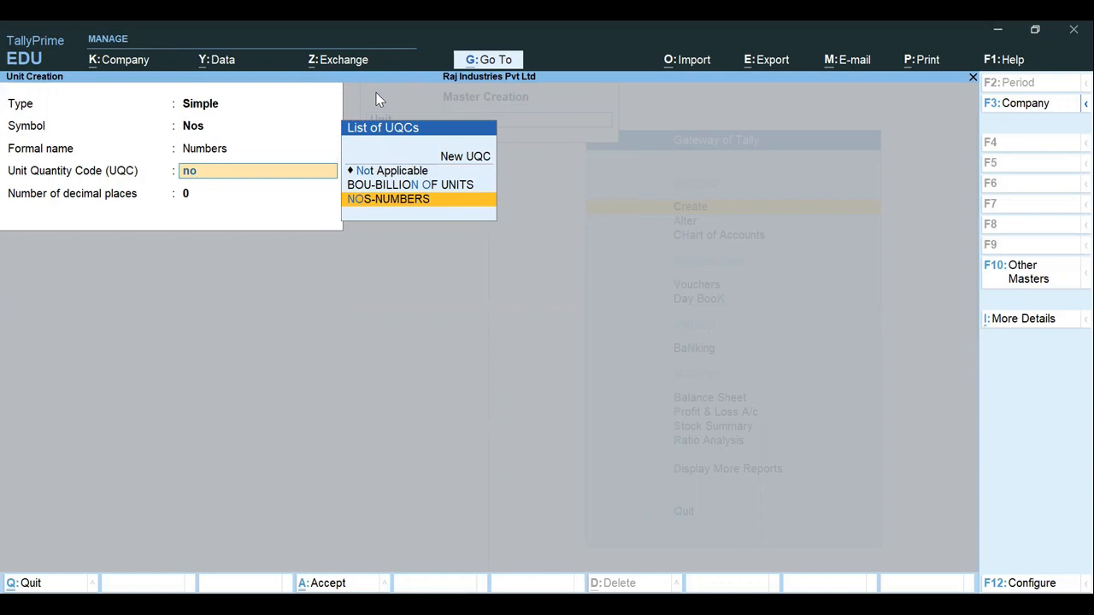
{"action": "key", "text": "BackSpace"}
{"action": "key", "text": "BackSpace"}
{"action": "key", "text": "Down"}
{"action": "key", "text": "Down"}
{"action": "key", "text": "Down"}
{"action": "key", "text": "Down"}
{"action": "key", "text": "Down"}
{"action": "key", "text": "Down"}
{"action": "key", "text": "Down"}
{"action": "key", "text": "Down"}
{"action": "key", "text": "Down"}
{"action": "key", "text": "Down"}
{"action": "key", "text": "Down"}
{"action": "key", "text": "Down"}
{"action": "key", "text": "Down"}
{"action": "key", "text": "Down"}
{"action": "key", "text": "Down"}
{"action": "key", "text": "Down"}
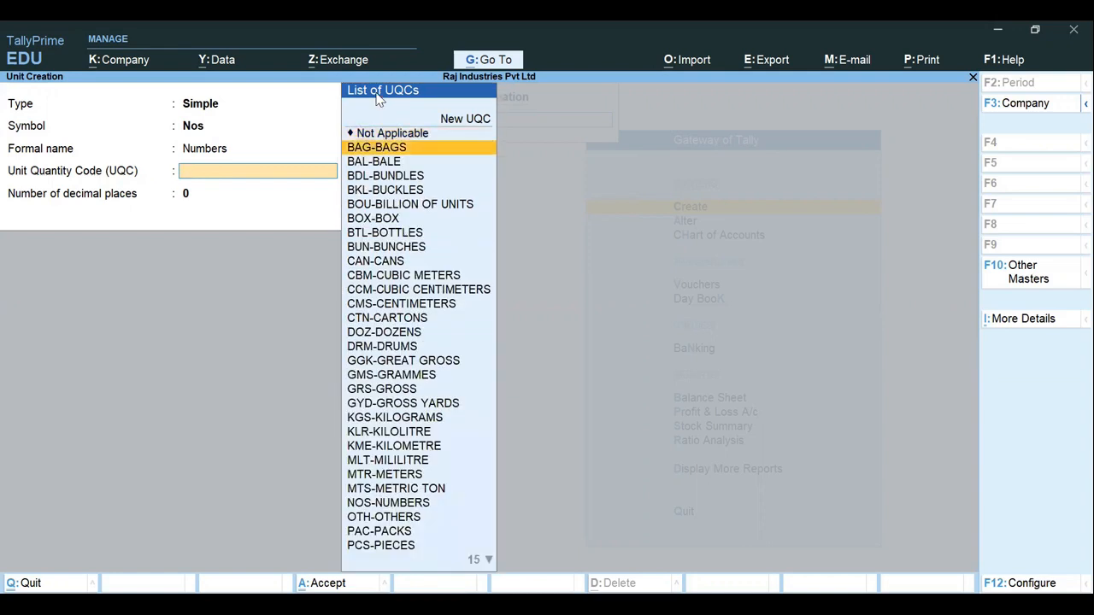
{"action": "key", "text": "Down"}
{"action": "key", "text": "Down"}
{"action": "key", "text": "Down"}
{"action": "key", "text": "Down"}
{"action": "key", "text": "Down"}
{"action": "key", "text": "Down"}
{"action": "key", "text": "Down"}
{"action": "key", "text": "Down"}
{"action": "key", "text": "Down"}
{"action": "key", "text": "Down"}
{"action": "key", "text": "Down"}
{"action": "key", "text": "Down"}
{"action": "key", "text": "Down"}
{"action": "key", "text": "Down"}
{"action": "key", "text": "Down"}
{"action": "key", "text": "Down"}
{"action": "key", "text": "Down"}
{"action": "key", "text": "Down"}
{"action": "key", "text": "Down"}
{"action": "key", "text": "Down"}
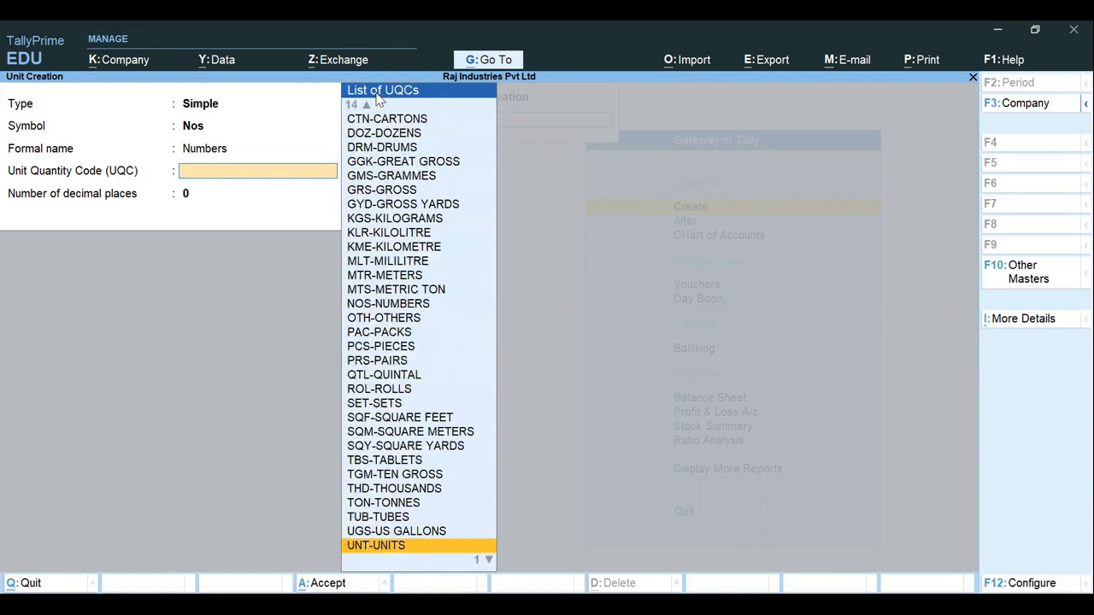
{"action": "key", "text": "Up"}
{"action": "key", "text": "Up"}
{"action": "key", "text": "Up"}
{"action": "key", "text": "Up"}
{"action": "key", "text": "Up"}
{"action": "key", "text": "Up"}
{"action": "key", "text": "Up"}
{"action": "key", "text": "Up"}
{"action": "key", "text": "Up"}
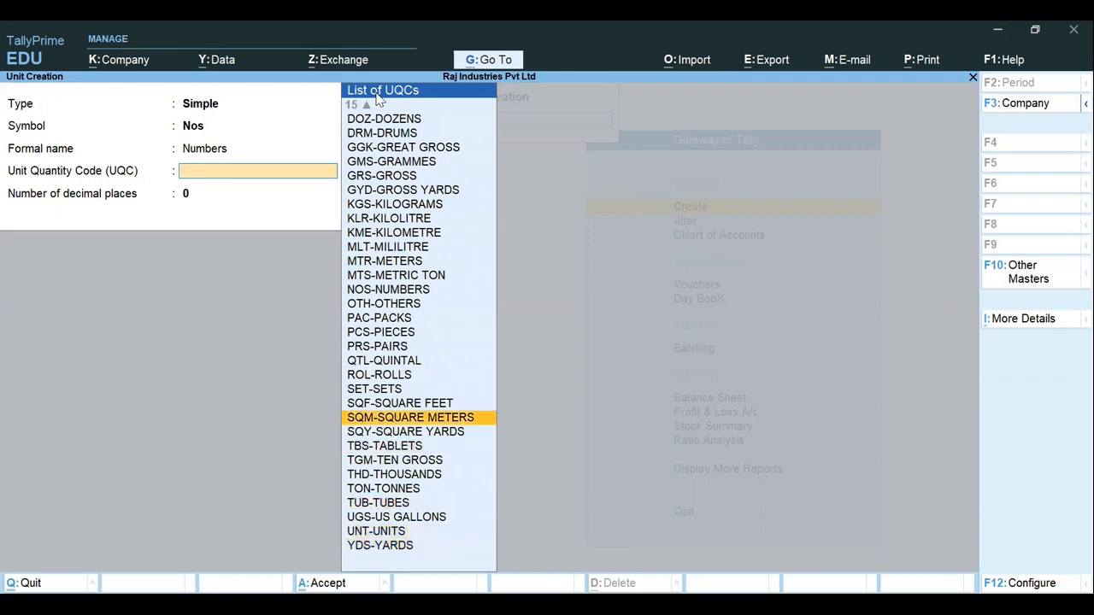
{"action": "key", "text": "Up"}
{"action": "key", "text": "Up"}
{"action": "key", "text": "Up"}
{"action": "key", "text": "Up"}
{"action": "key", "text": "Up"}
{"action": "key", "text": "Up"}
{"action": "key", "text": "Up"}
{"action": "key", "text": "Up"}
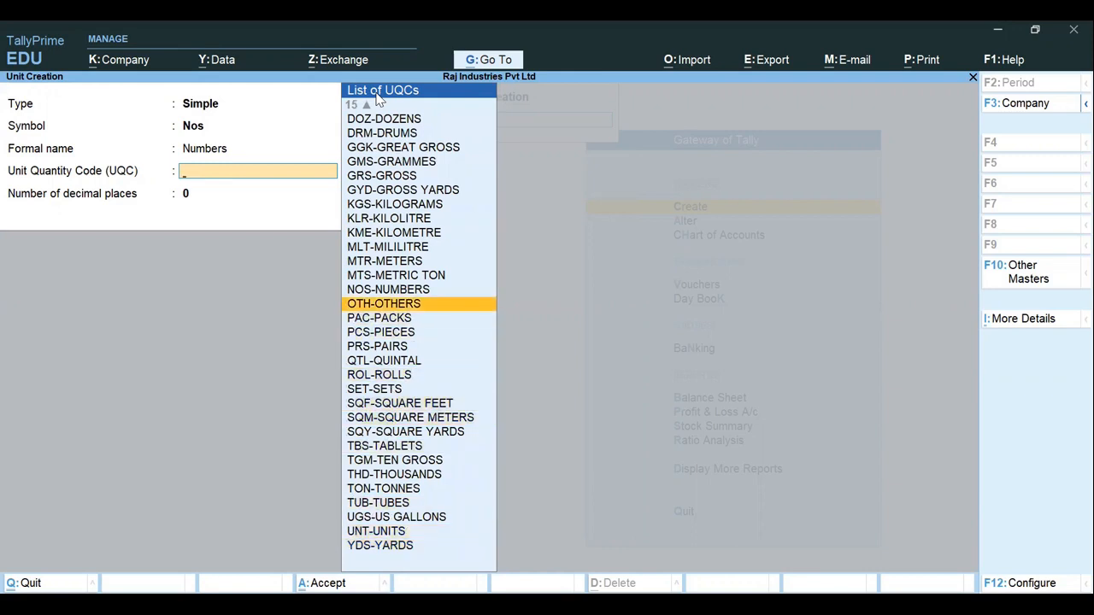
{"action": "key", "text": "Up"}
{"action": "key", "text": "Up"}
{"action": "key", "text": "Up"}
{"action": "key", "text": "Up"}
{"action": "key", "text": "Up"}
{"action": "key", "text": "Up"}
{"action": "key", "text": "Up"}
{"action": "key", "text": "Up"}
{"action": "key", "text": "Up"}
{"action": "key", "text": "Up"}
{"action": "key", "text": "Up"}
{"action": "key", "text": "Up"}
{"action": "key", "text": "Up"}
{"action": "key", "text": "Up"}
{"action": "key", "text": "Up"}
{"action": "key", "text": "Up"}
{"action": "key", "text": "Up"}
{"action": "key", "text": "Up"}
{"action": "key", "text": "Up"}
{"action": "key", "text": "Up"}
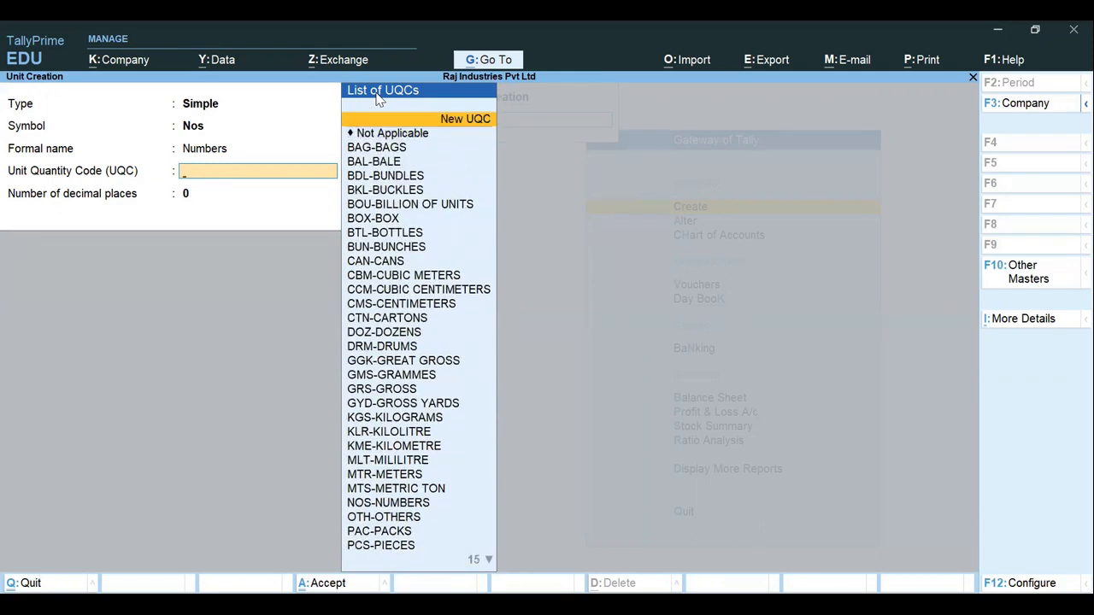
Assign the NOS-NUMBERS quantity code with 0 decimal places, save the unit and return to the list of masters.
{"action": "type", "text": "no"}
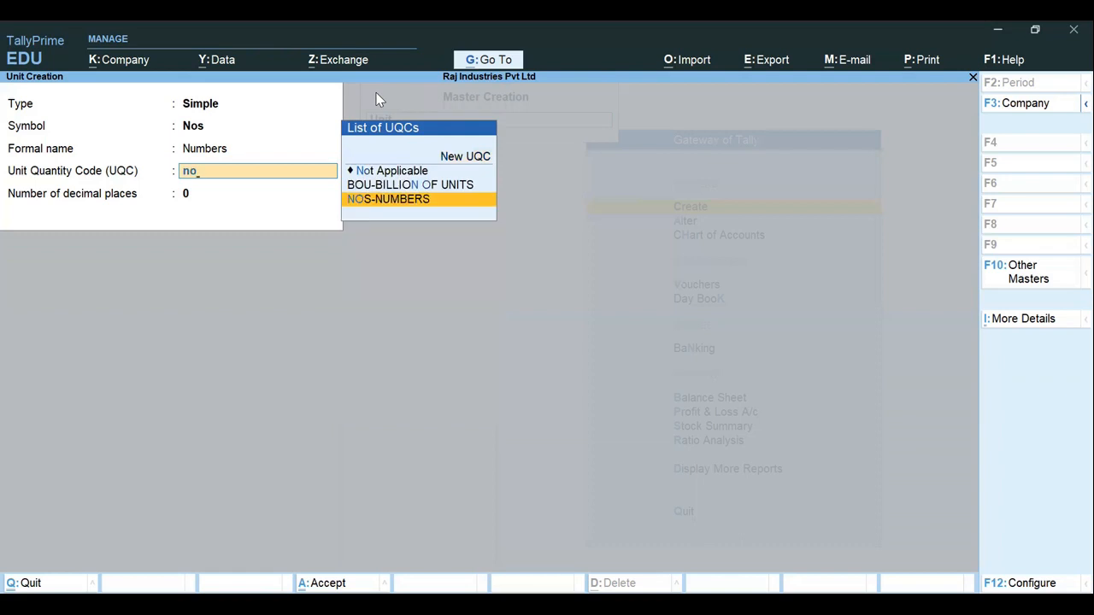
{"action": "key", "text": "Return"}
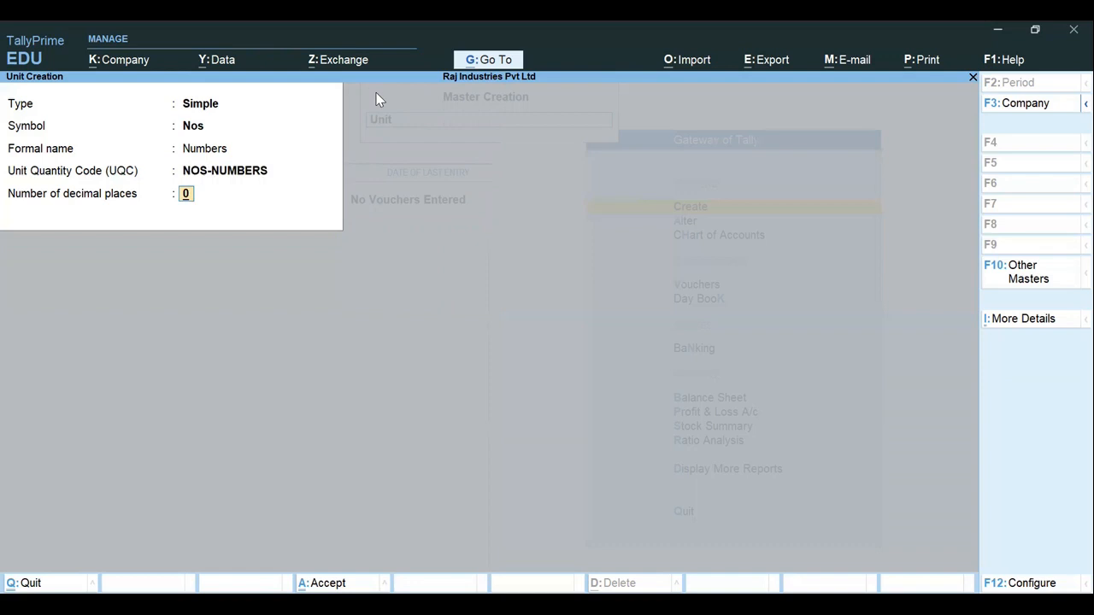
{"action": "key", "text": "Return"}
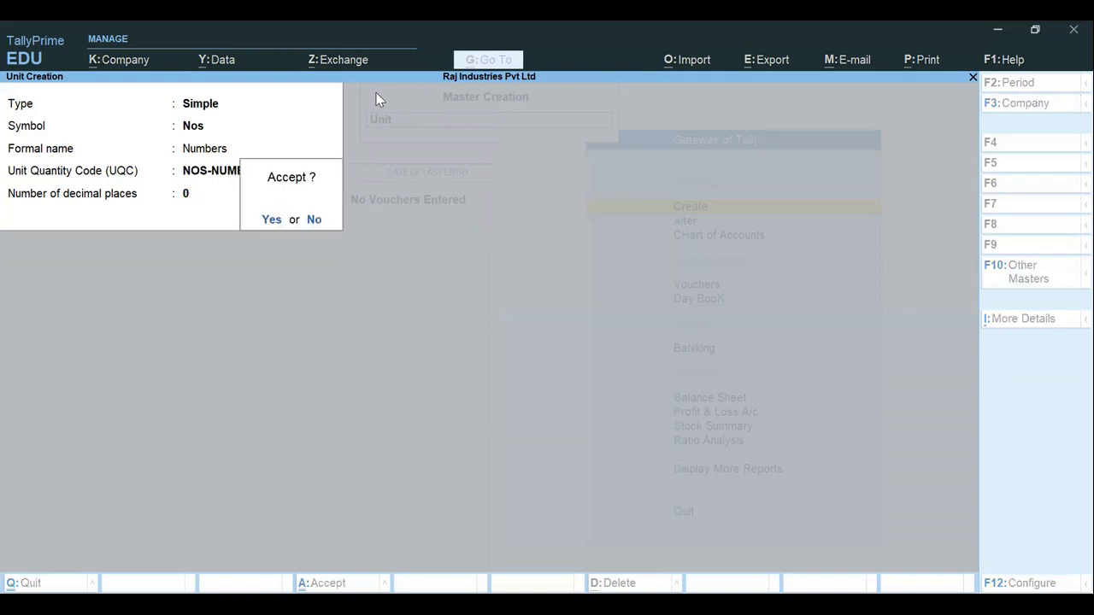
{"action": "key", "text": "Return"}
{"action": "key", "text": "Escape"}
{"action": "key", "text": "Return"}
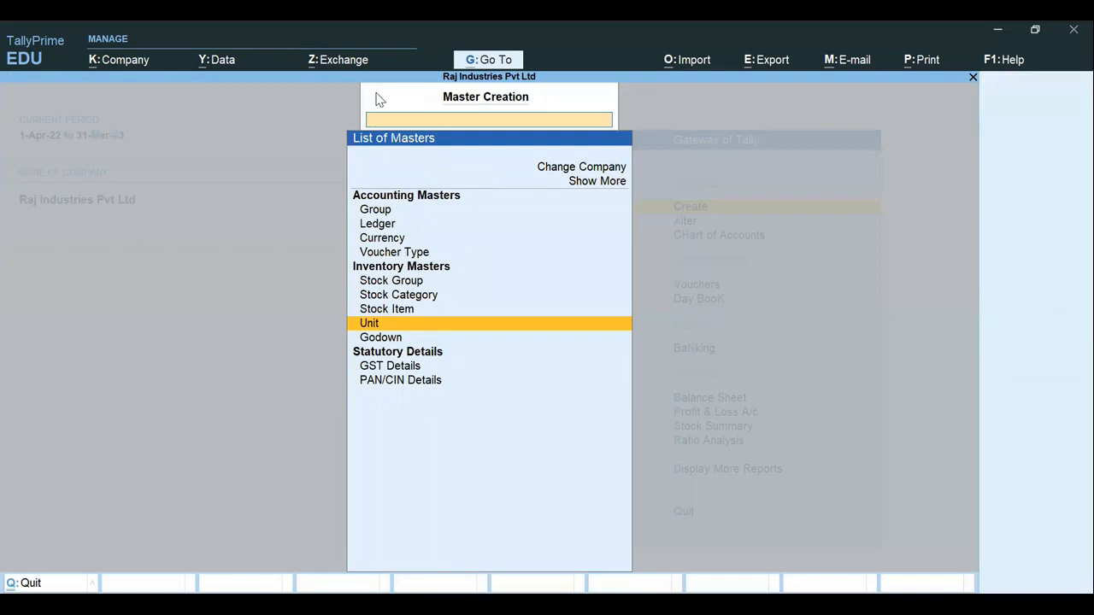
{"action": "key", "text": "Up"}
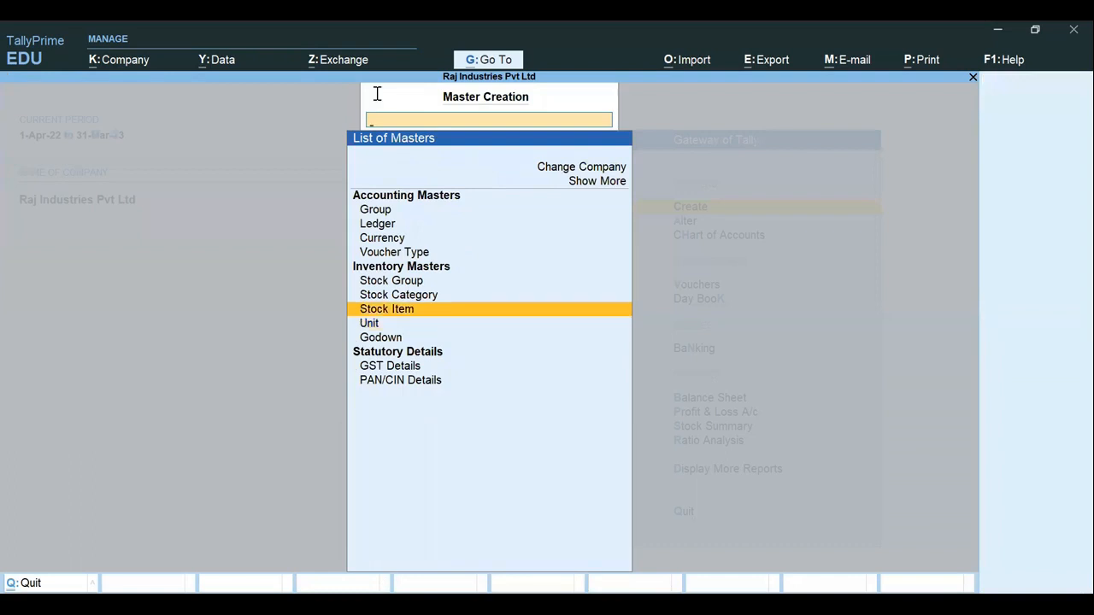
Switch to the Excel case study and extend the heading in cell F13 to Units : Nos.
{"action": "key", "text": "alt+Tab"}
{"action": "key", "text": "Up"}
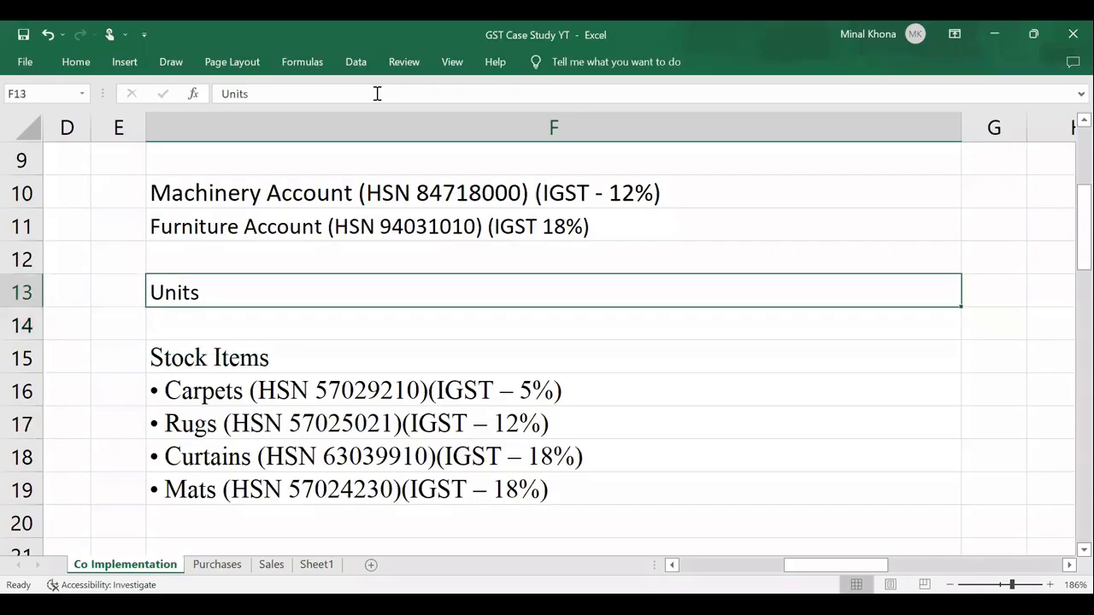
{"action": "type", "text": ":"}
{"action": "key", "text": "Escape"}
{"action": "left_click", "coordinate": [268, 87]}
{"action": "type", "text": ": "}
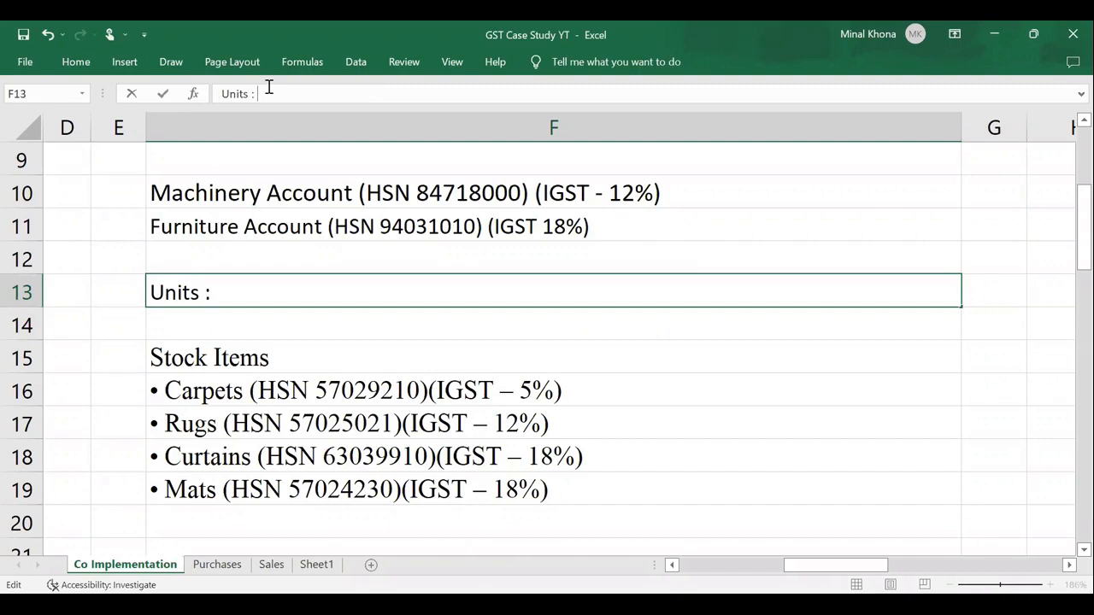
{"action": "type", "text": "Nos"}
{"action": "key", "text": "Return"}
{"action": "key", "text": "Down"}
{"action": "key", "text": "Down"}
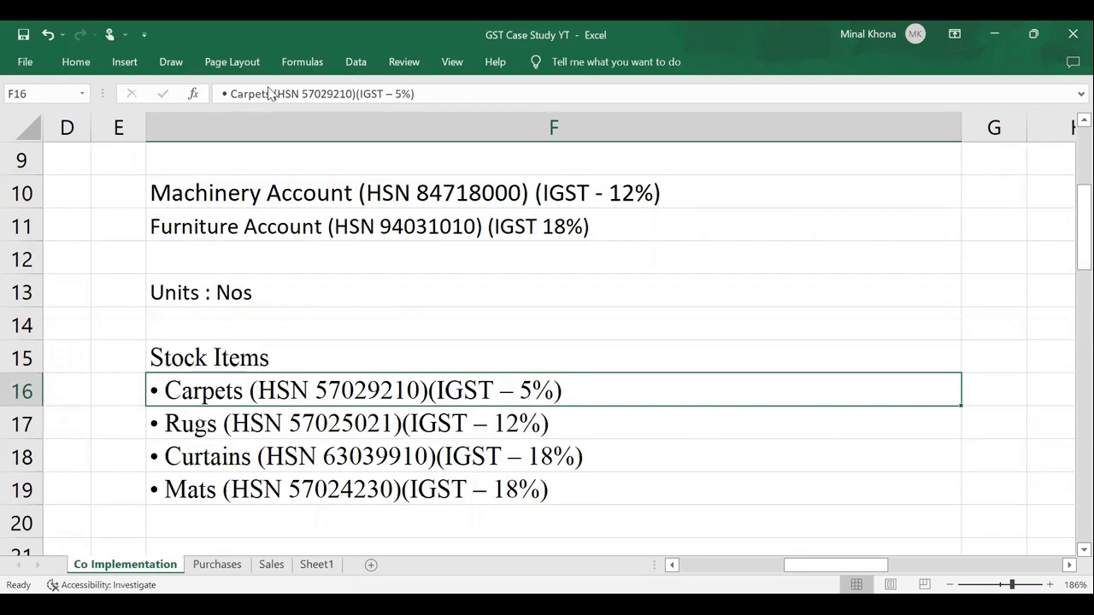
Switch back to TallyPrime and start creating a new stock item.
{"action": "key", "text": "alt+Tab"}
{"action": "key", "text": "Down"}
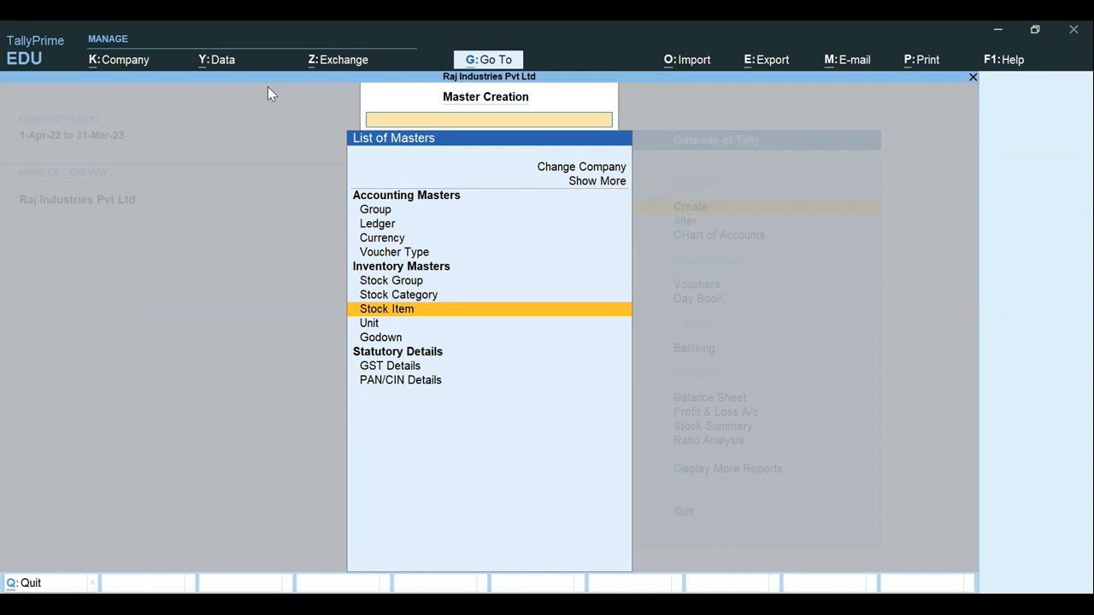
{"action": "key", "text": "Escape"}
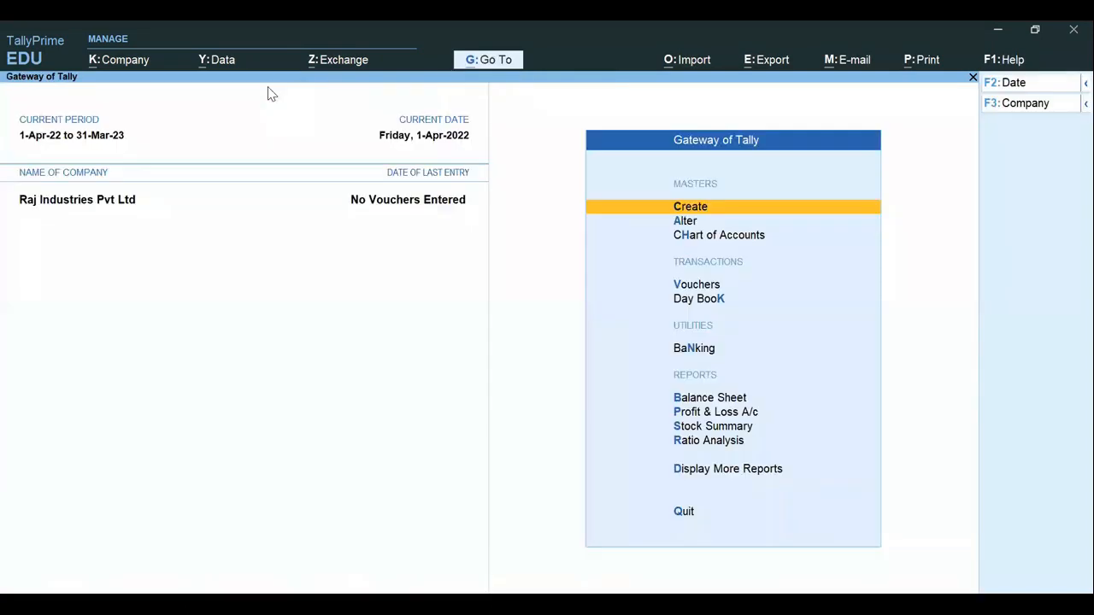
{"action": "key", "text": "Return"}
{"action": "key", "text": "Down"}
{"action": "key", "text": "Down"}
{"action": "key", "text": "Down"}
{"action": "key", "text": "Down"}
{"action": "key", "text": "Down"}
{"action": "key", "text": "Down"}
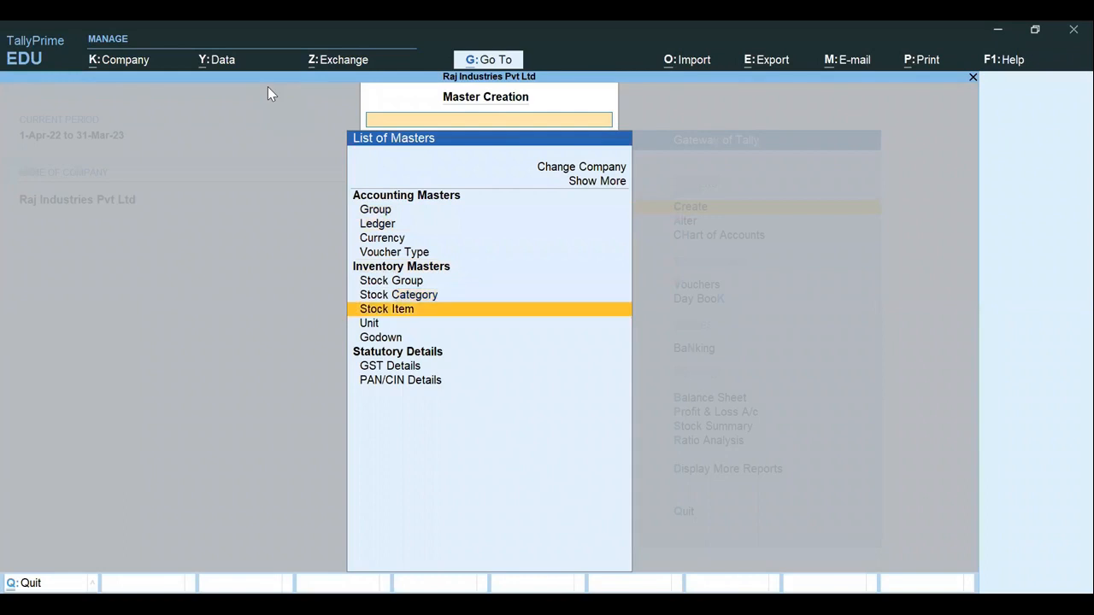
{"action": "key", "text": "Return"}
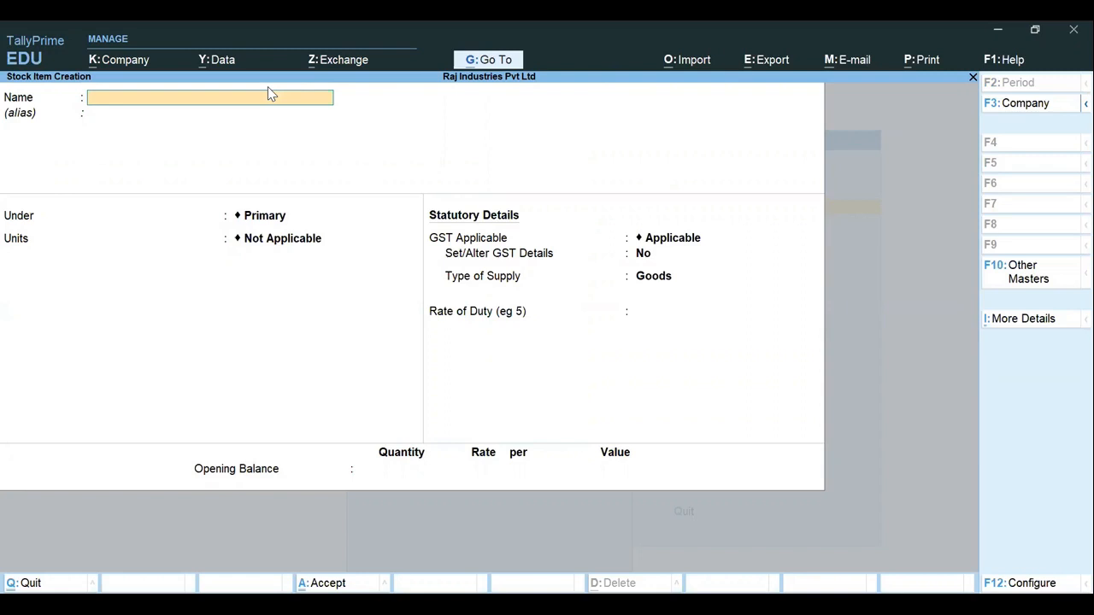
Name the new stock item Carpets, without an alias.
{"action": "type", "text": "Carpets"}
{"action": "key", "text": "Return"}
{"action": "key", "text": "Return"}
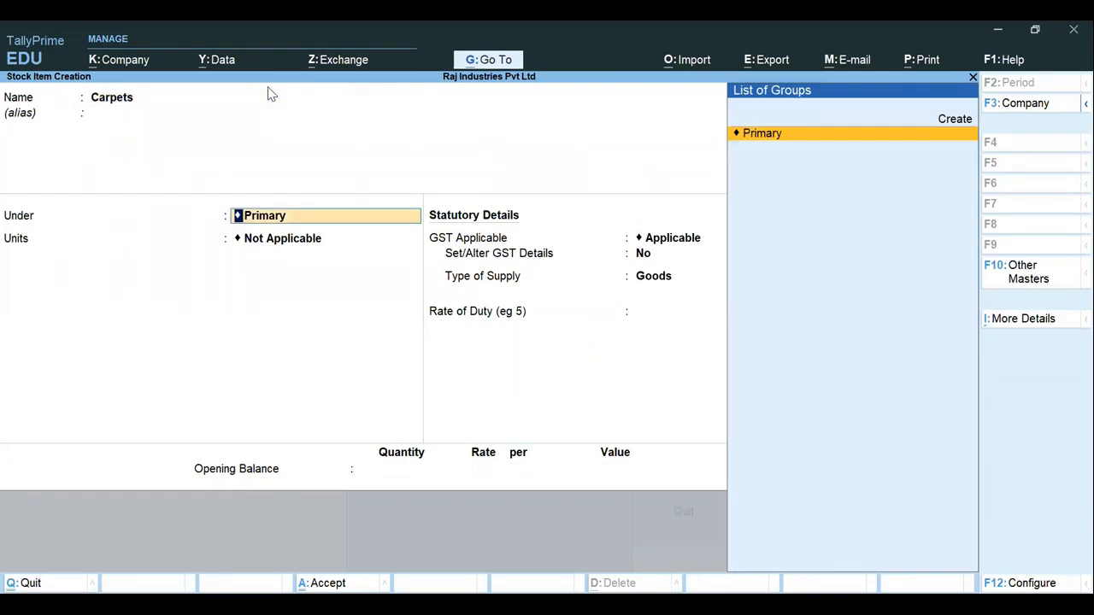
{"action": "key", "text": "alt+c"}
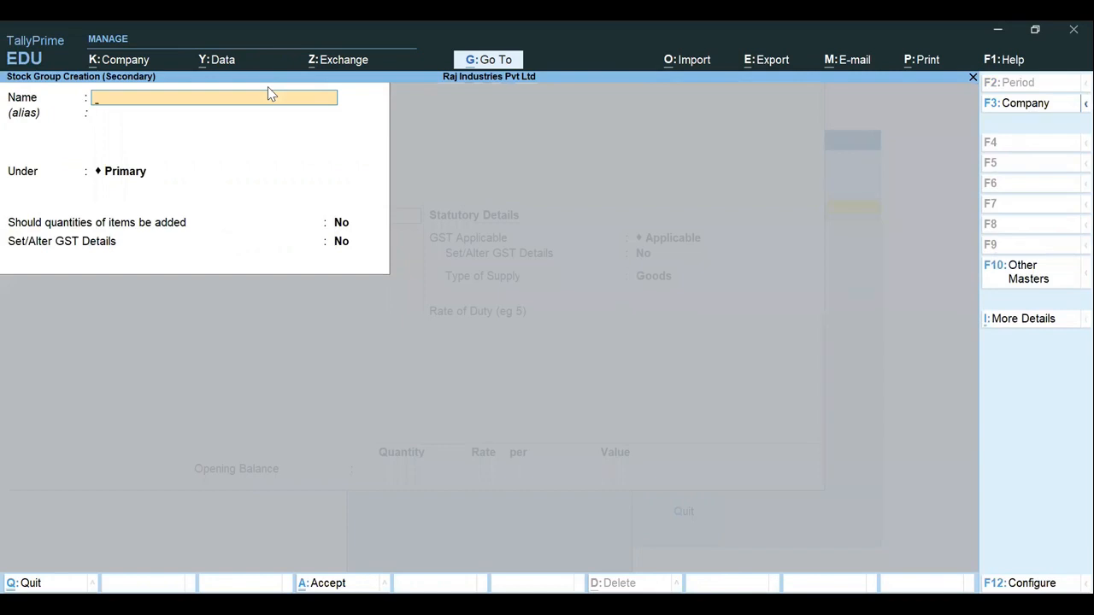
{"action": "key", "text": "Escape"}
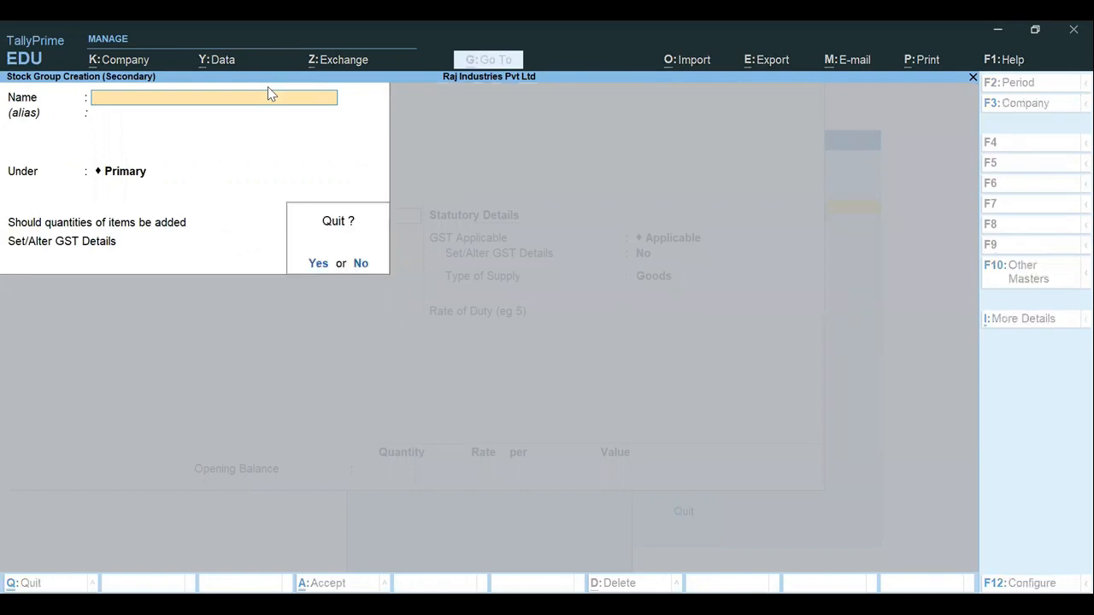
{"action": "key", "text": "y"}
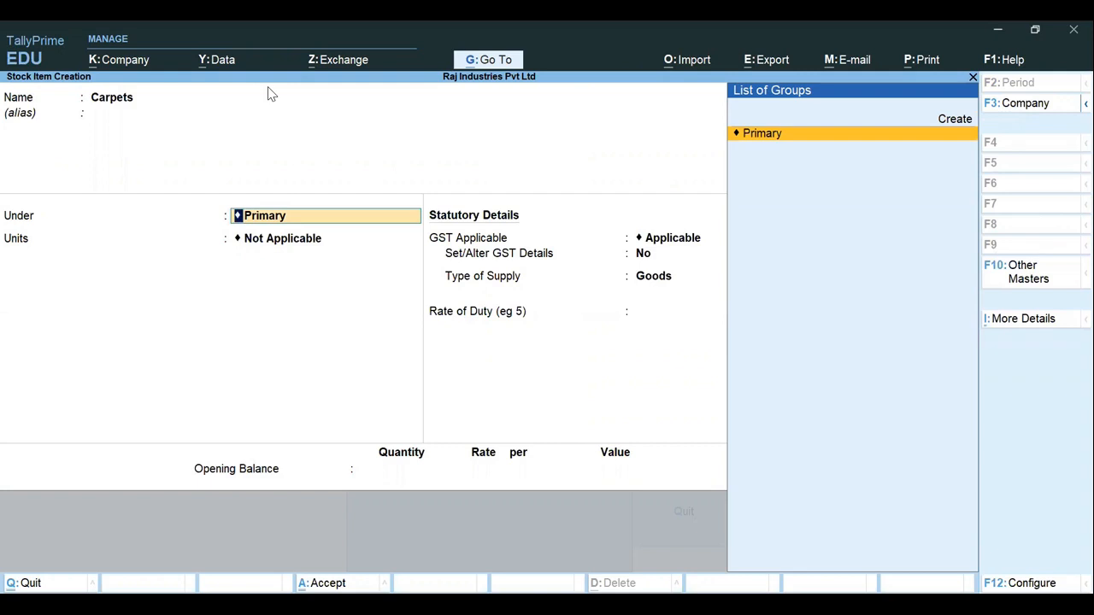
Place the Carpets stock item under the Primary group.
{"action": "key", "text": "Return"}
{"action": "key", "text": "Down"}
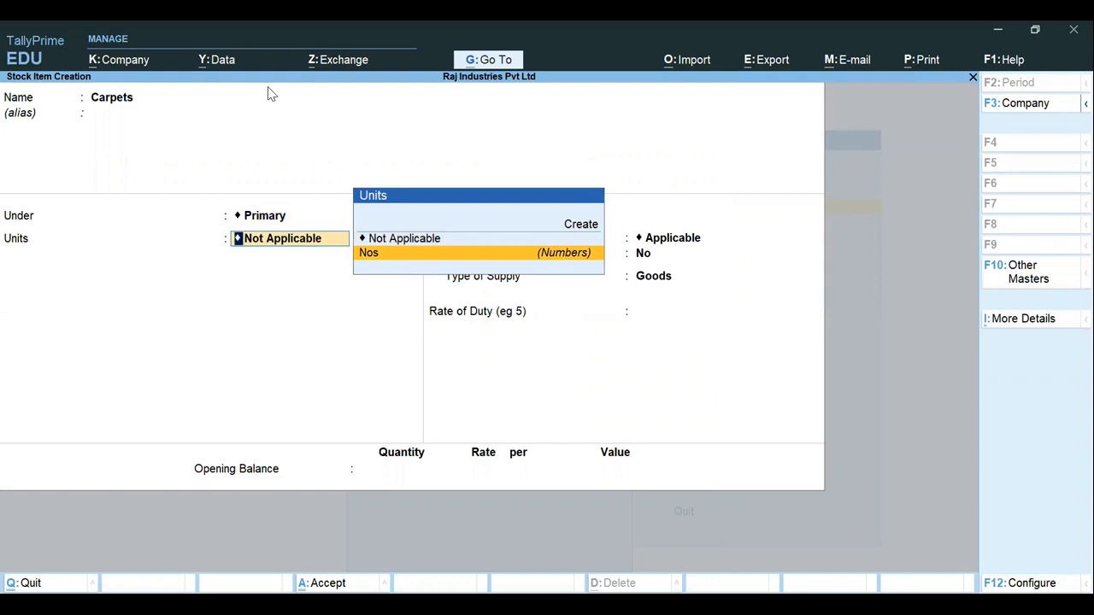
{"action": "key", "text": "alt"}
{"action": "key", "text": "alt+c"}
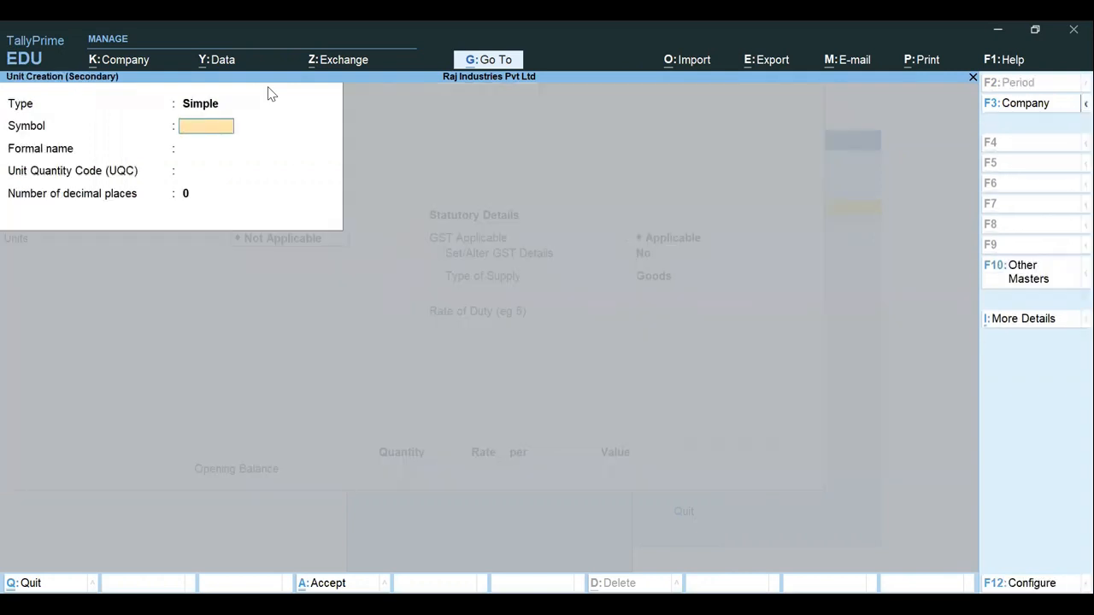
{"action": "key", "text": "Escape"}
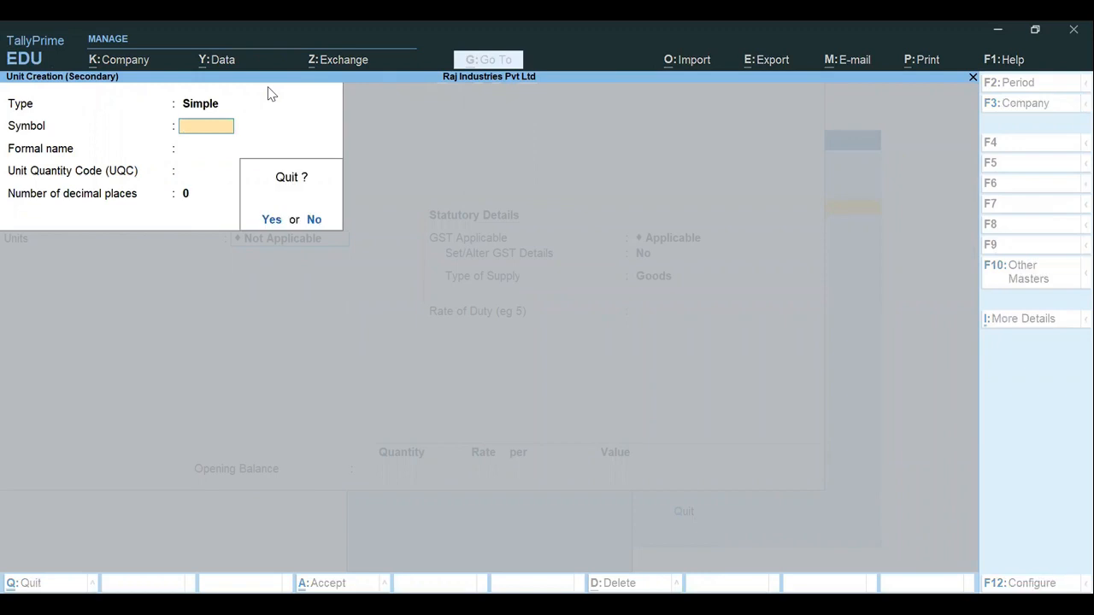
{"action": "key", "text": "Return"}
Set the units of Carpets to Nos, keep GST applicable and set Set/Alter GST Details to Yes.
{"action": "key", "text": "Return"}
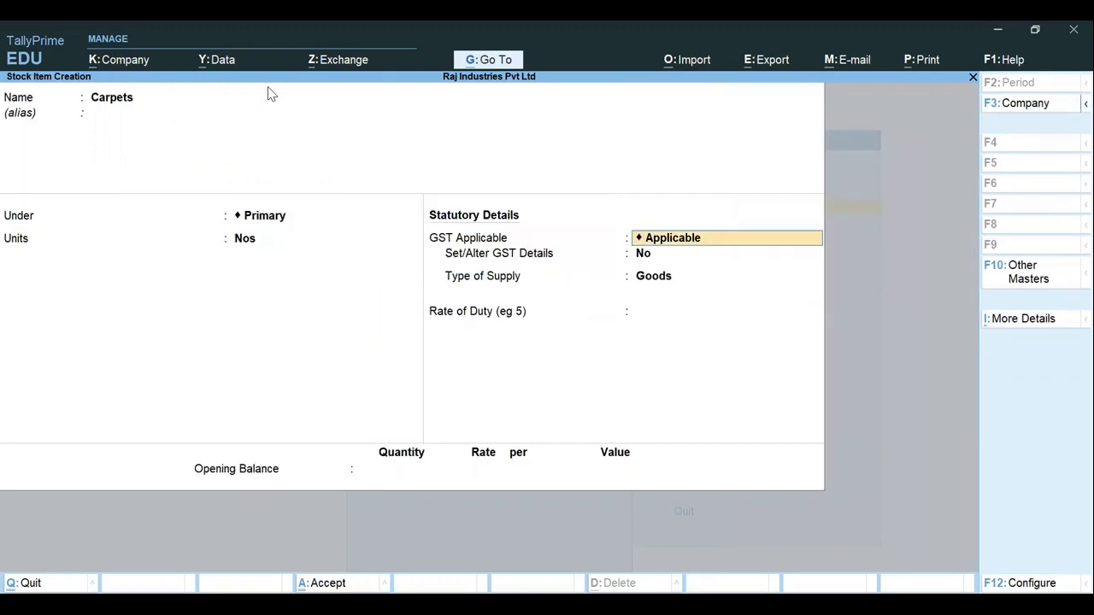
{"action": "key", "text": "Return"}
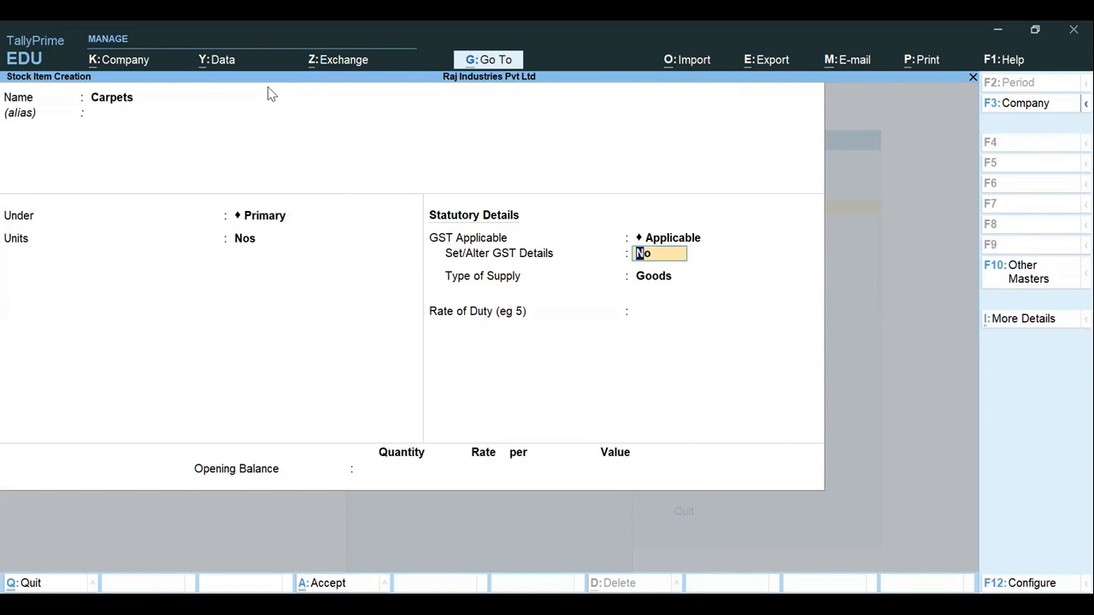
{"action": "type", "text": "y"}
{"action": "key", "text": "Return"}
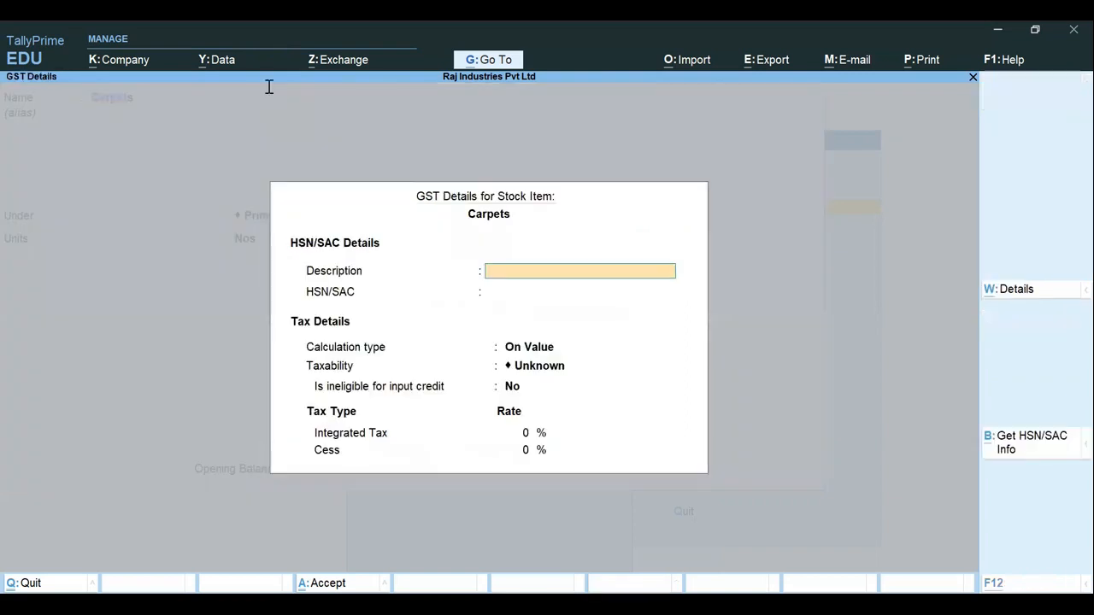
Switch to the Excel case study and copy the Carpets HSN code 57029210 from cell F16, leaving the cell unchanged.
{"action": "key", "text": "alt+Tab"}
{"action": "key", "text": "F2"}
{"action": "key", "text": "Left"}
{"action": "key", "text": "Left"}
{"action": "key", "text": "Left"}
{"action": "key", "text": "Left"}
{"action": "key", "text": "Left"}
{"action": "key", "text": "Left"}
{"action": "key", "text": "Left"}
{"action": "key", "text": "Left"}
{"action": "key", "text": "Left"}
{"action": "key", "text": "Left"}
{"action": "key", "text": "Left"}
{"action": "key", "text": "Left"}
{"action": "key", "text": "Left"}
{"action": "key", "text": "Left"}
{"action": "key", "text": "Right"}
{"action": "key", "text": "Right"}
{"action": "key", "text": "shift+Left"}
{"action": "key", "text": "shift+Left"}
{"action": "key", "text": "shift+Left"}
{"action": "key", "text": "shift+Left"}
{"action": "key", "text": "shift+Left"}
{"action": "key", "text": "shift+Left"}
{"action": "key", "text": "shift+Left"}
{"action": "key", "text": "shift+Left"}
{"action": "key", "text": "ctrl+c"}
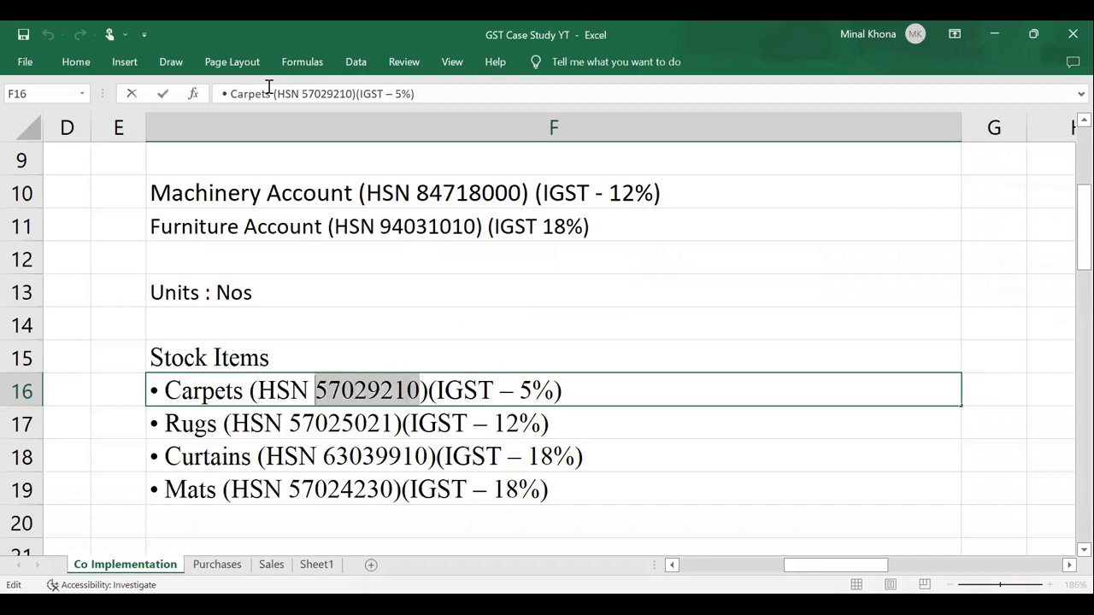
{"action": "key", "text": "Escape"}
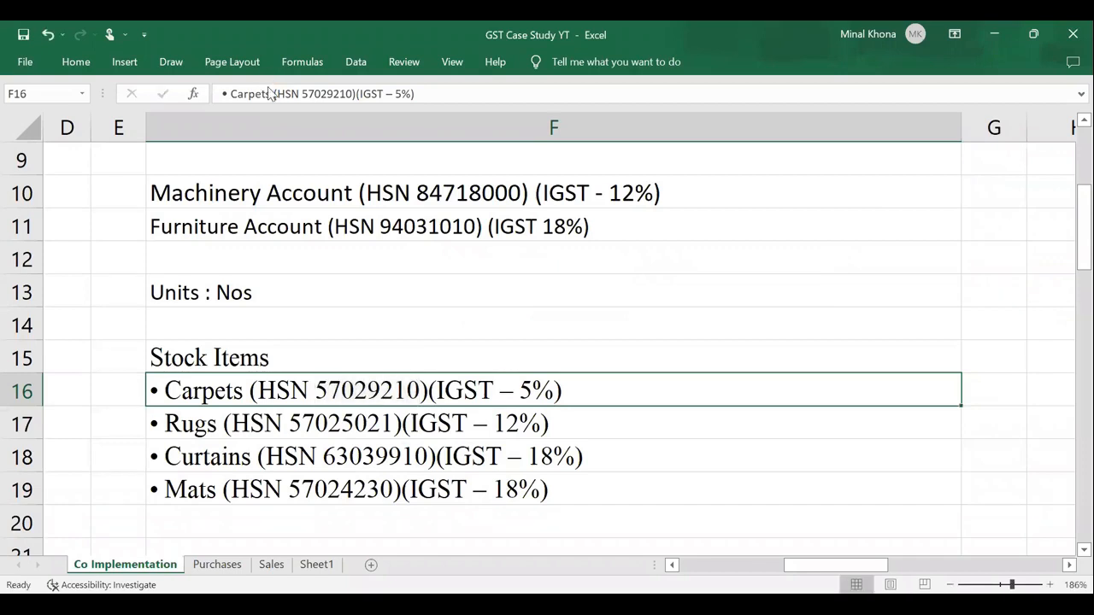
Switch back to TallyPrime and paste 57029210 as the HSN/SAC of Carpets, leaving the description blank.
{"action": "key", "text": "alt+Tab"}
{"action": "key", "text": "Return"}
{"action": "key", "text": "ctrl+v"}
{"action": "key", "text": "Return"}
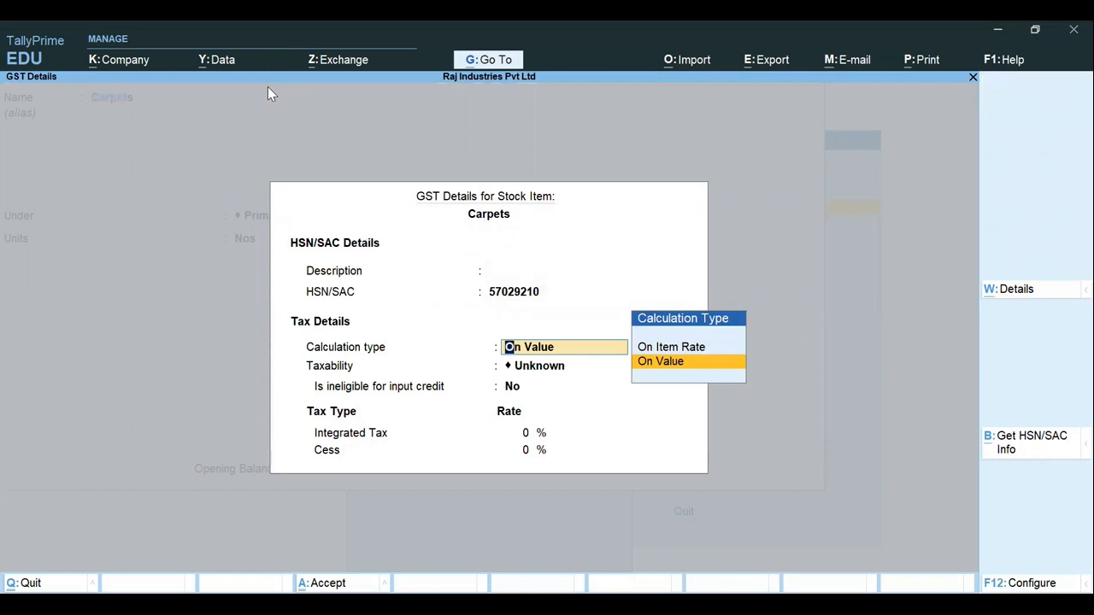
Keep the calculation type of Carpets as On Value and set its taxability to Taxable.
{"action": "key", "text": "Return"}
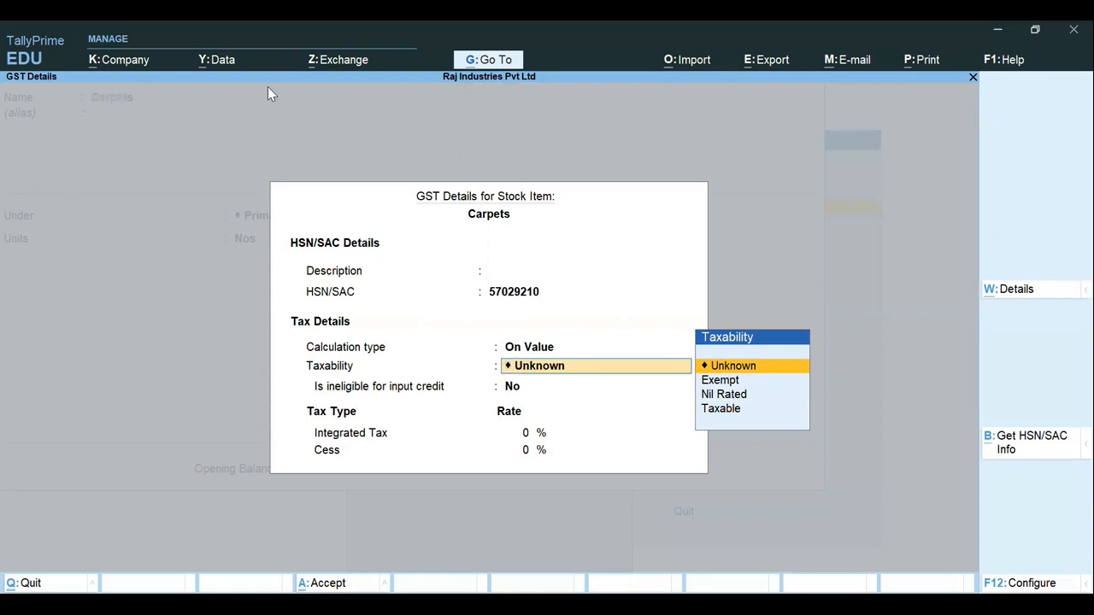
{"action": "key", "text": "Down"}
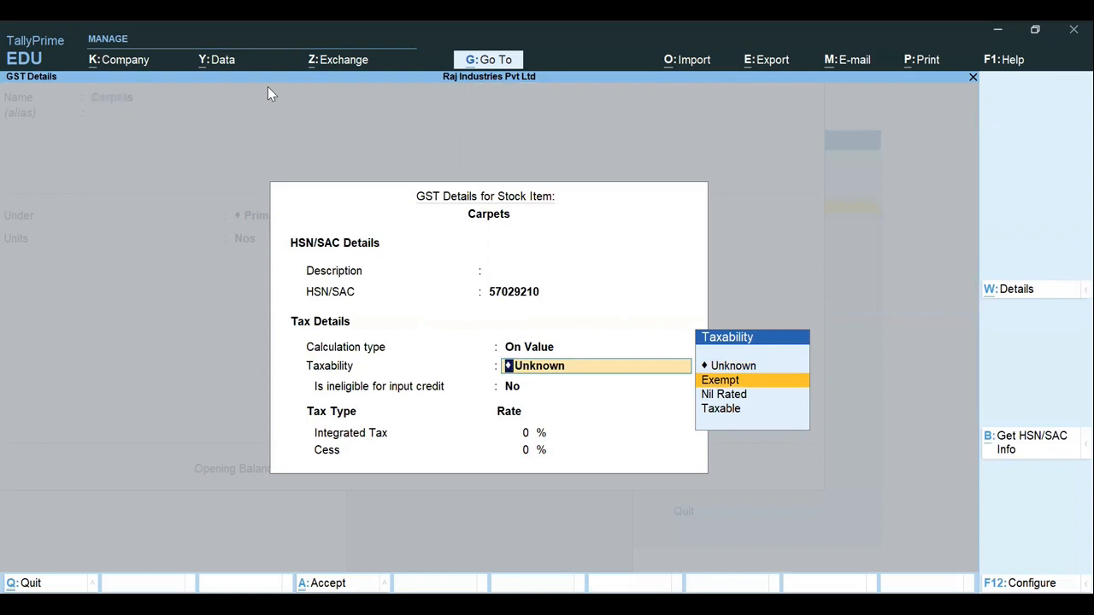
{"action": "key", "text": "Down"}
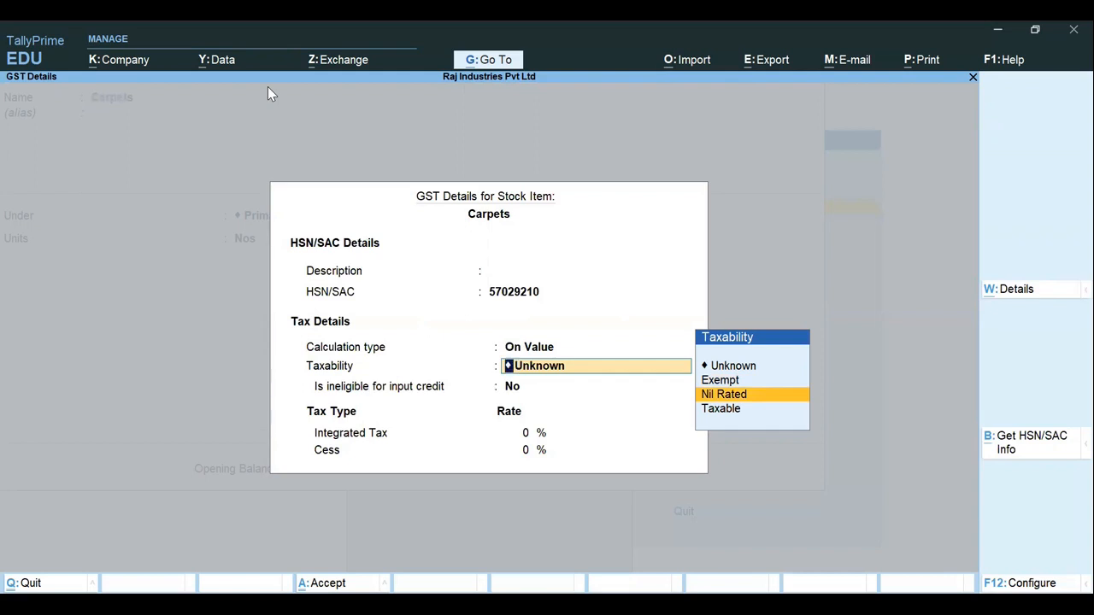
{"action": "key", "text": "Down"}
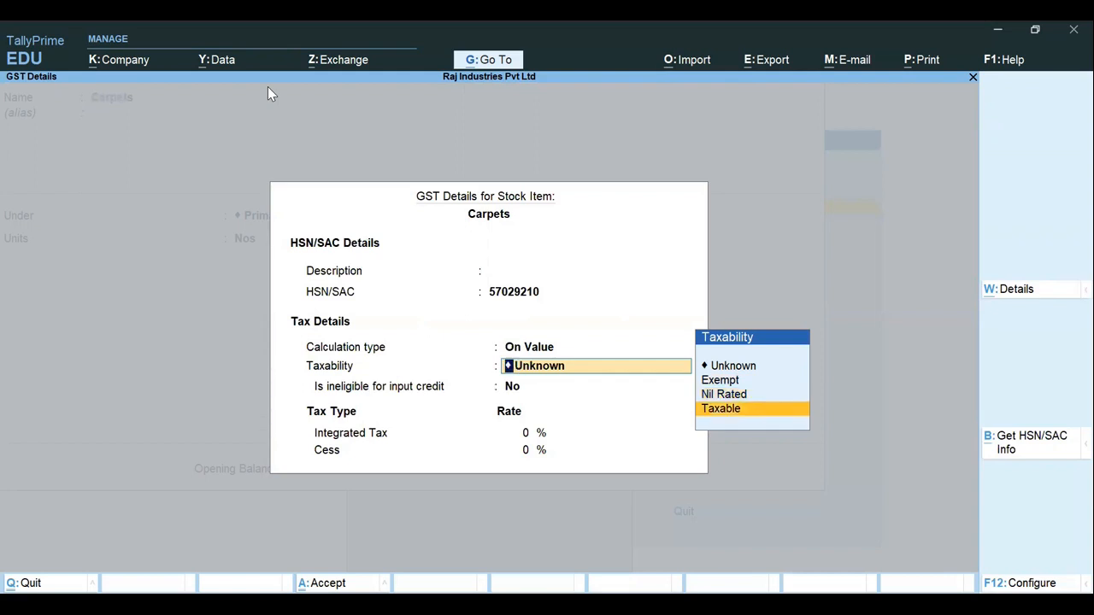
{"action": "key", "text": "Return"}
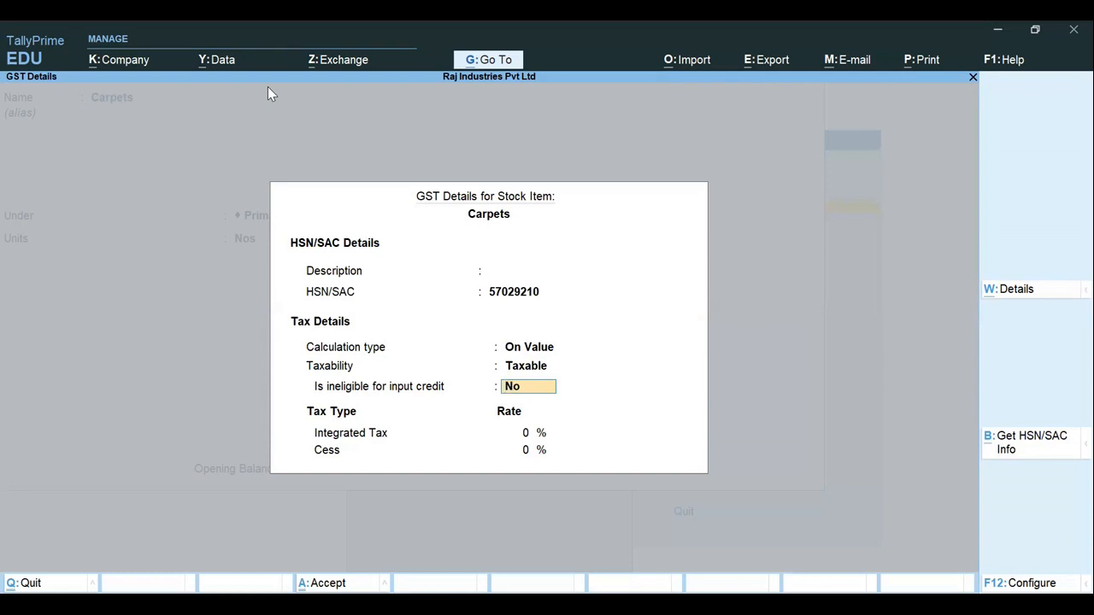
Configure the GST details form with Set Ineligible Input Credit set to No, keeping the other options as they are.
{"action": "key", "text": "F12"}
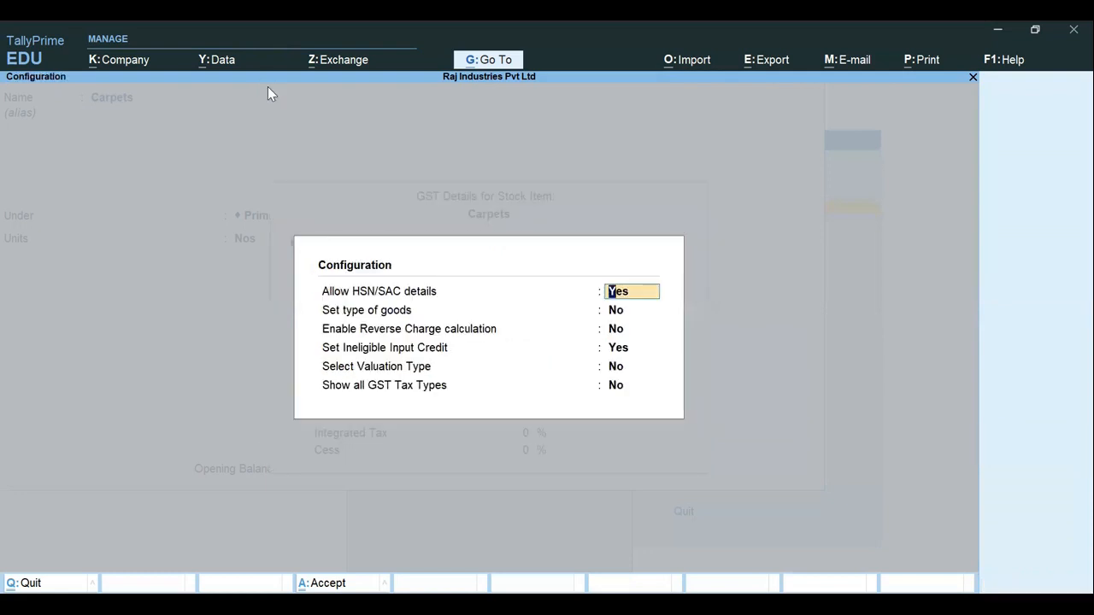
{"action": "key", "text": "Down"}
{"action": "key", "text": "Down"}
{"action": "key", "text": "Down"}
{"action": "type", "text": "n"}
{"action": "key", "text": "Return"}
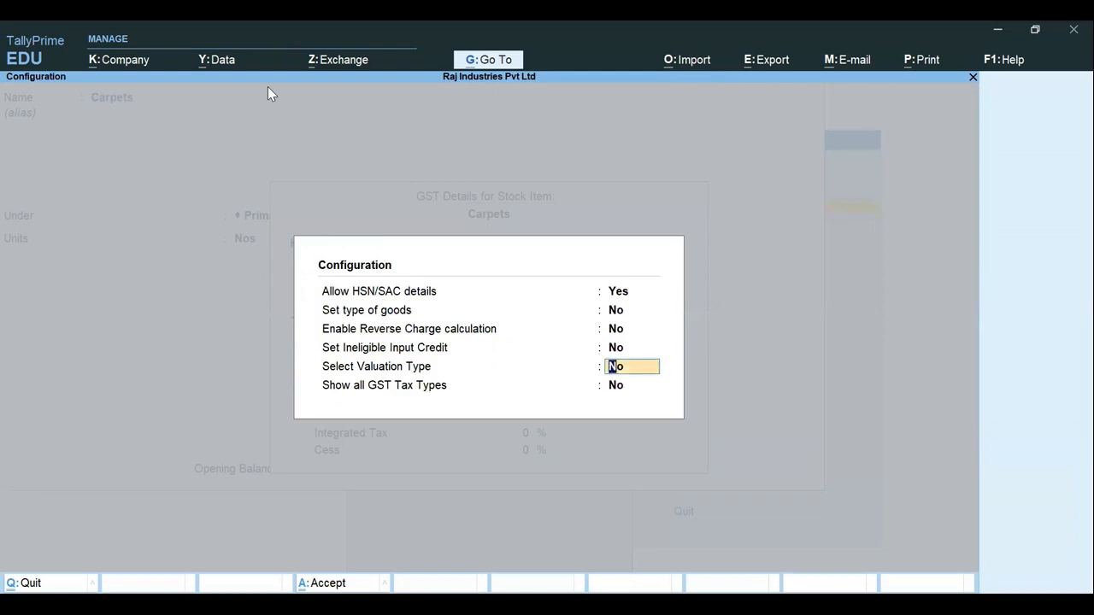
{"action": "key", "text": "Return"}
{"action": "key", "text": "Return"}
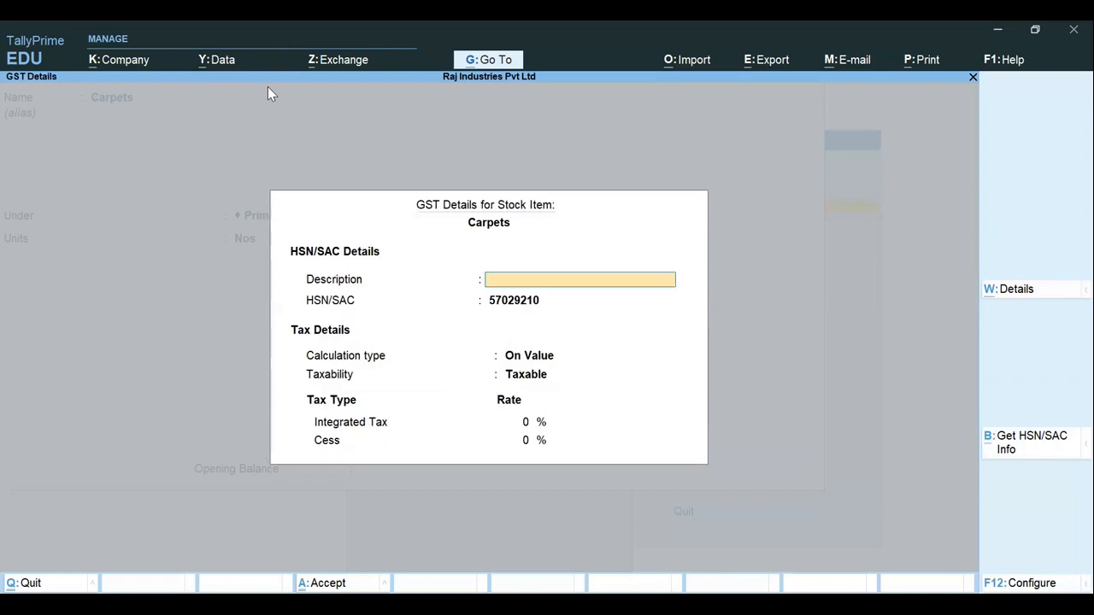
Set the integrated tax rate of Carpets to 5%, keep cess at 0% and the type of supply as Goods.
{"action": "key", "text": "Return"}
{"action": "key", "text": "Return"}
{"action": "key", "text": "Return"}
{"action": "key", "text": "Return"}
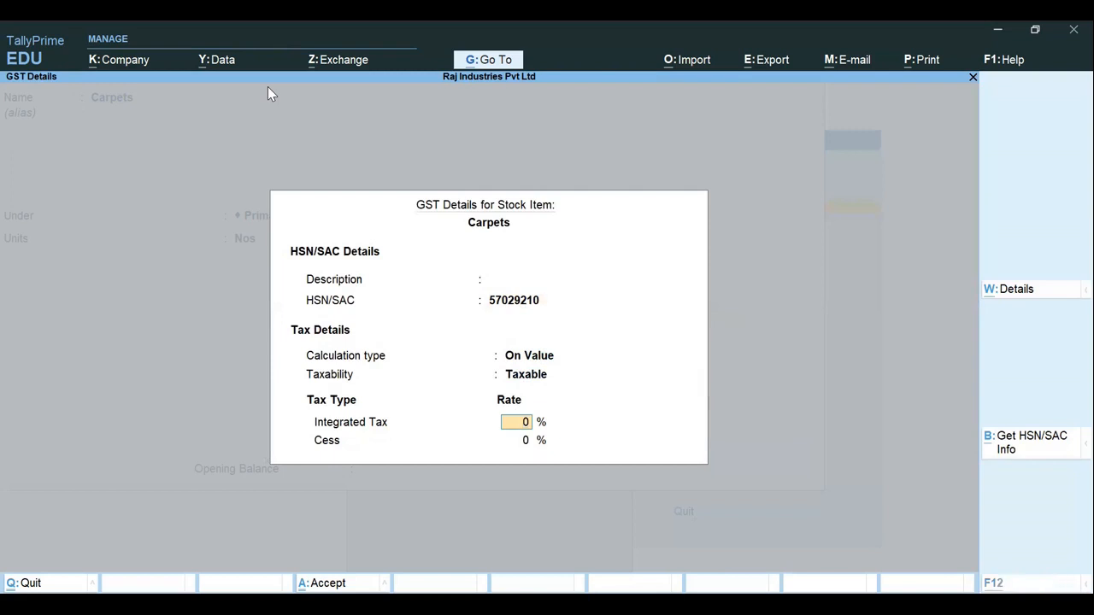
{"action": "type", "text": "5"}
{"action": "key", "text": "Return"}
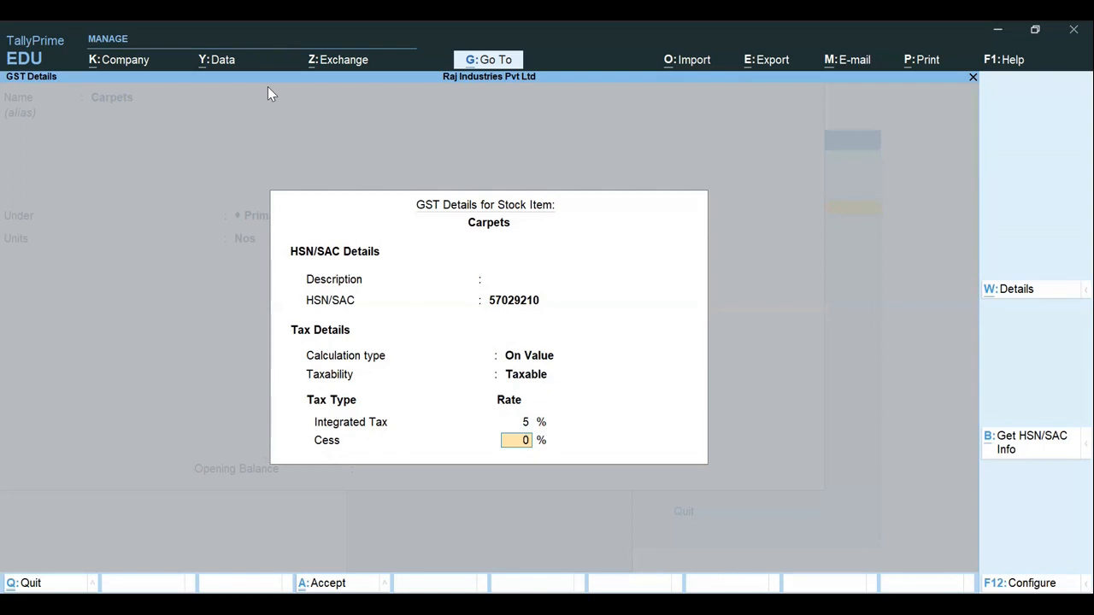
{"action": "key", "text": "Return"}
{"action": "key", "text": "Return"}
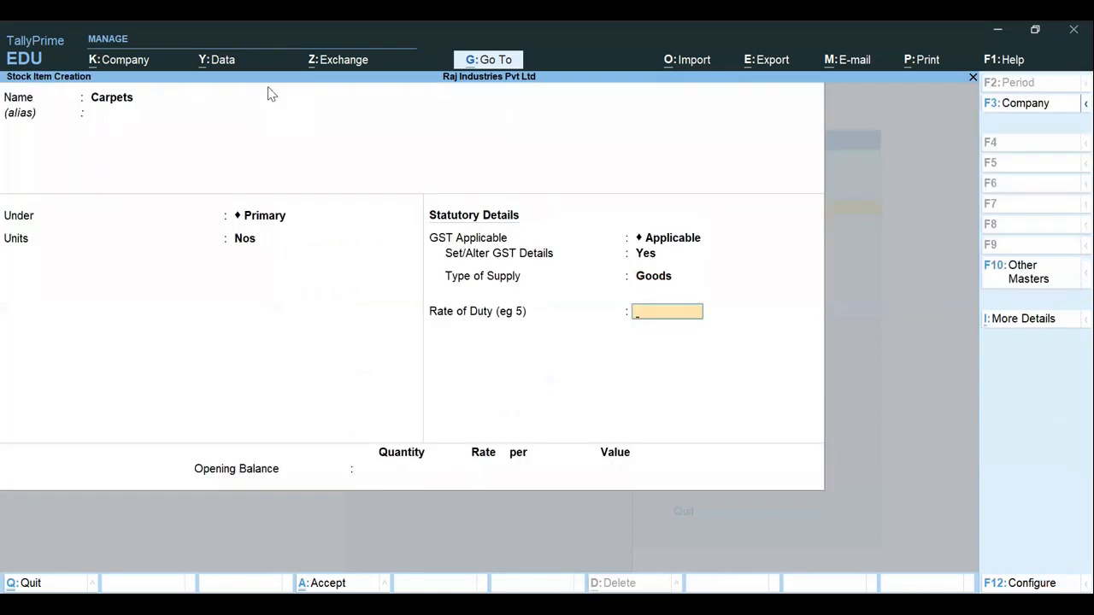
Leave the rate of duty and opening balance of Carpets unfilled and save the stock item.
{"action": "key", "text": "BackSpace"}
{"action": "key", "text": "Return"}
{"action": "key", "text": "Return"}
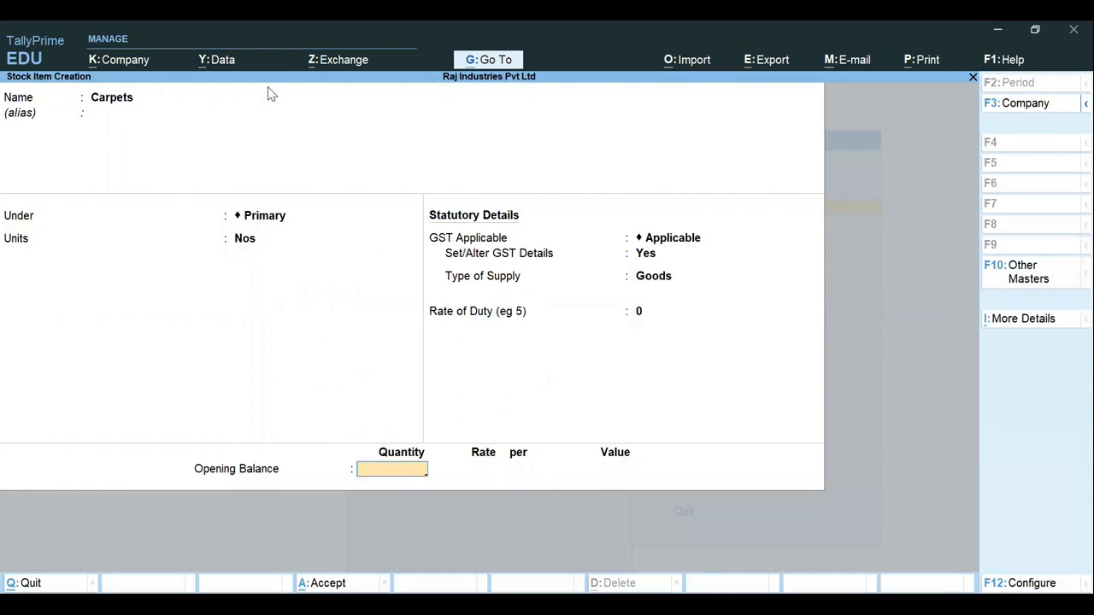
{"action": "key", "text": "Return"}
{"action": "key", "text": "Return"}
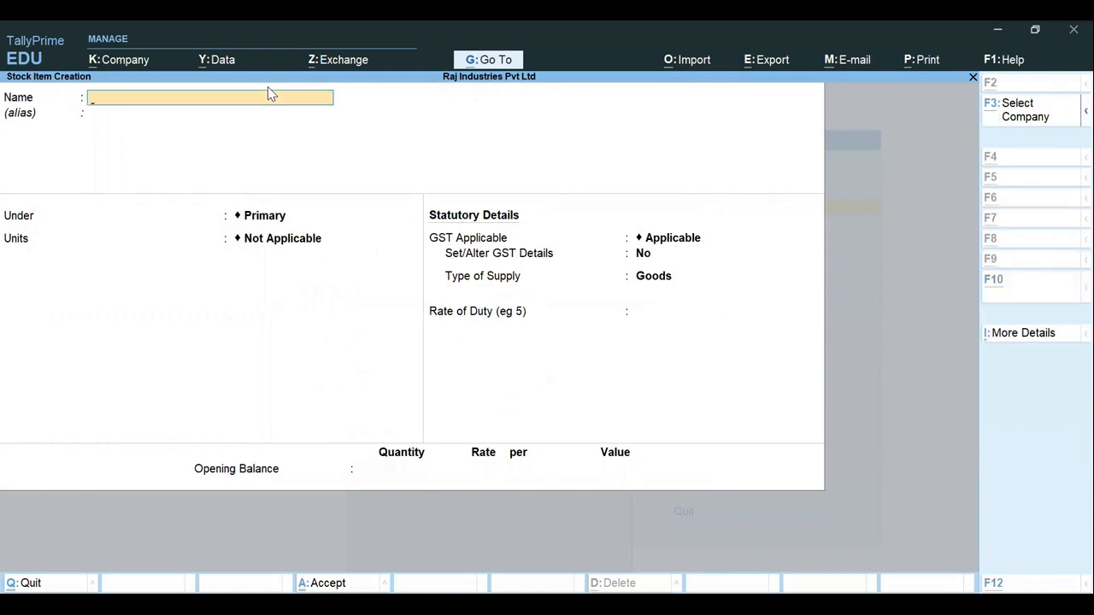
Switch to the Excel case study and copy the Rugs HSN code 57025021 from cell F17, leaving the cell unchanged.
{"action": "key", "text": "alt+Tab"}
{"action": "key", "text": "F2"}
{"action": "key", "text": "Left"}
{"action": "key", "text": "Left"}
{"action": "key", "text": "Left"}
{"action": "key", "text": "Left"}
{"action": "key", "text": "Left"}
{"action": "key", "text": "Left"}
{"action": "key", "text": "Left"}
{"action": "key", "text": "Left"}
{"action": "key", "text": "Left"}
{"action": "key", "text": "Left"}
{"action": "key", "text": "Left"}
{"action": "key", "text": "Left"}
{"action": "key", "text": "Left"}
{"action": "key", "text": "shift+Left"}
{"action": "key", "text": "shift+Left"}
{"action": "key", "text": "shift+Left"}
{"action": "key", "text": "shift+Left"}
{"action": "key", "text": "shift+Left"}
{"action": "key", "text": "shift+Left"}
{"action": "key", "text": "shift+Left"}
{"action": "key", "text": "shift+Left"}
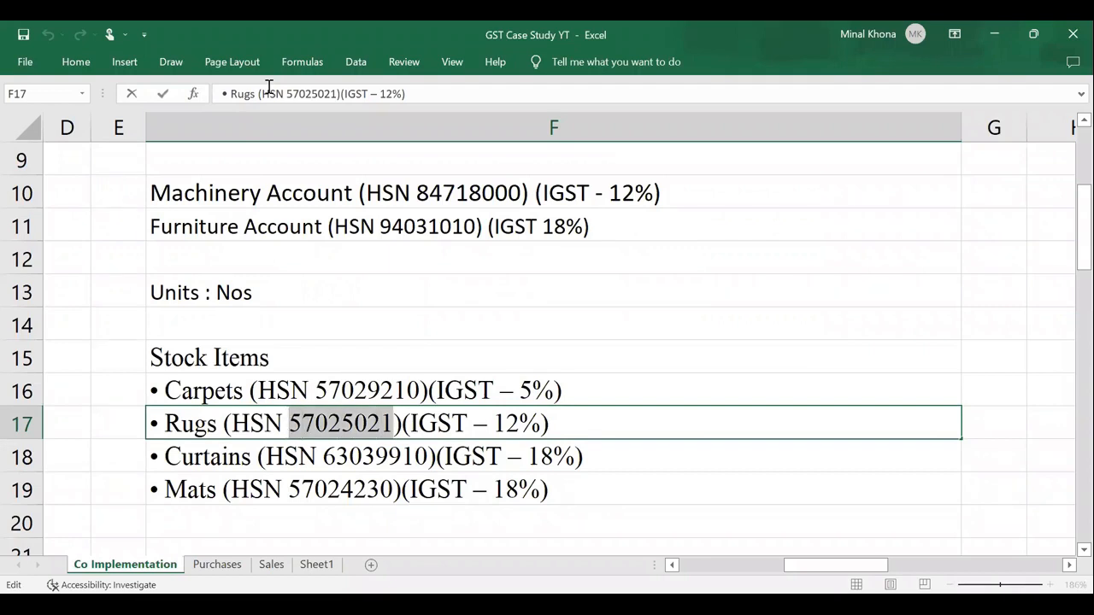
{"action": "key", "text": "Escape"}
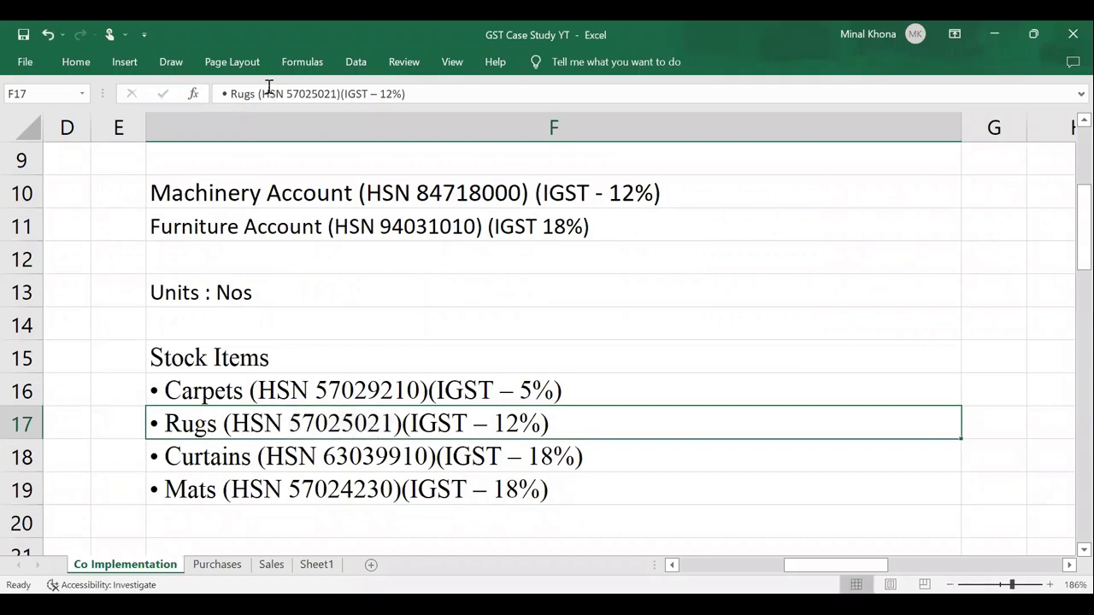
Switch back to TallyPrime and name the new stock item Rugs, under Primary with units Nos.
{"action": "key", "text": "alt+Tab"}
{"action": "type", "text": "gs"}
{"action": "key", "text": "Return"}
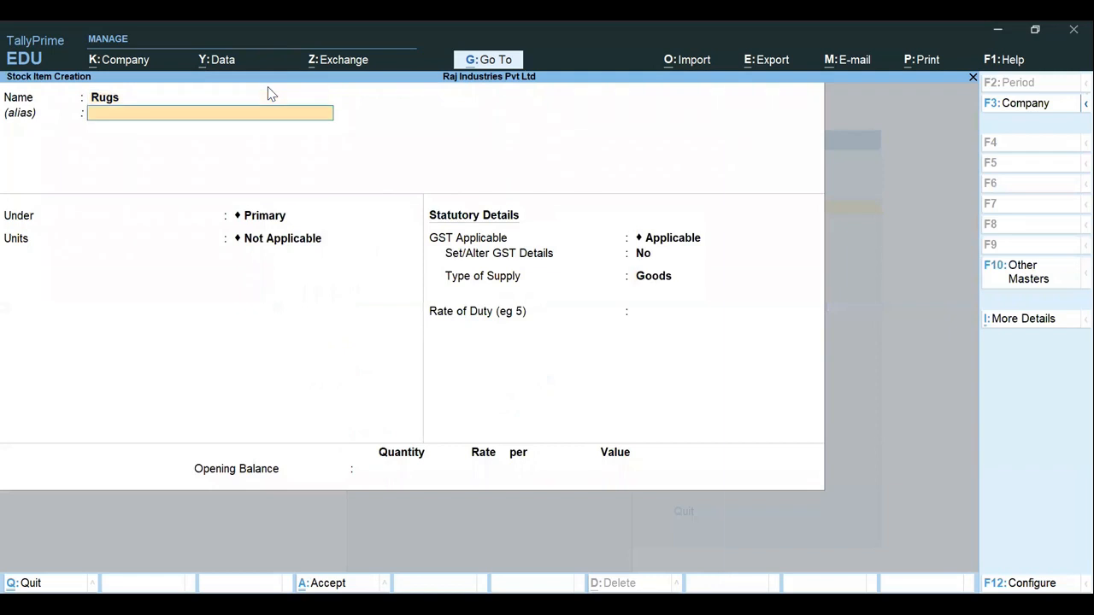
{"action": "key", "text": "Return"}
{"action": "key", "text": "Return"}
{"action": "key", "text": "Down"}
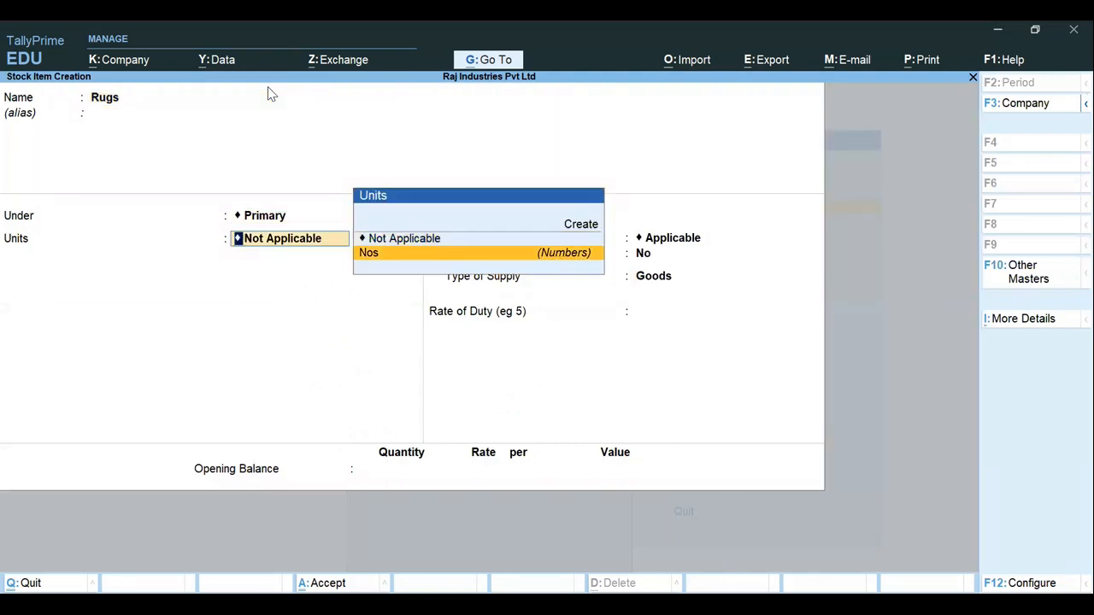
{"action": "key", "text": "Return"}
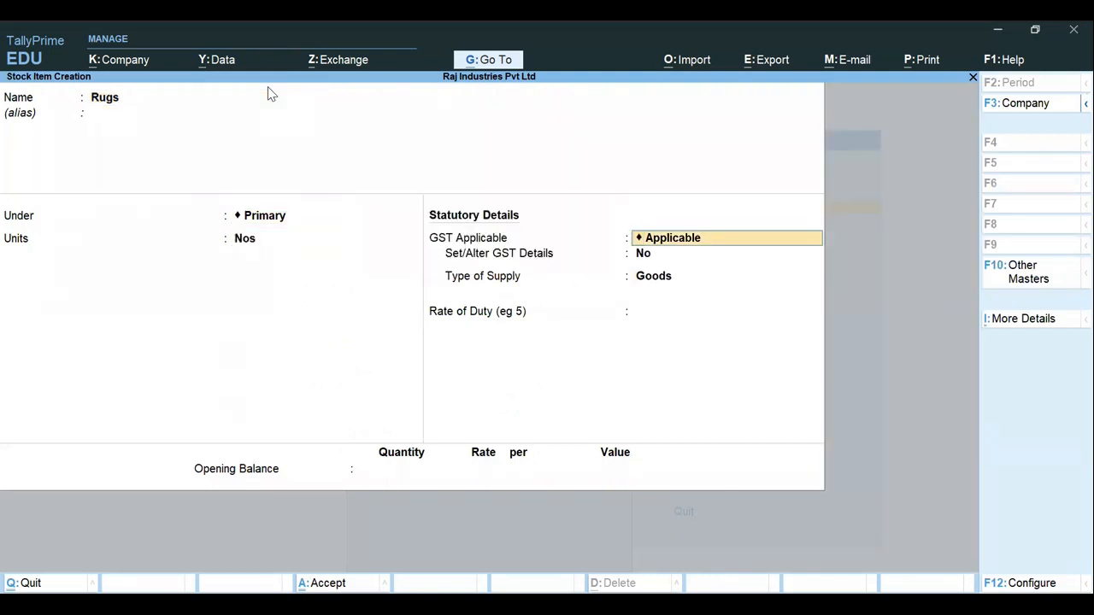
{"action": "key", "text": "BackSpace"}
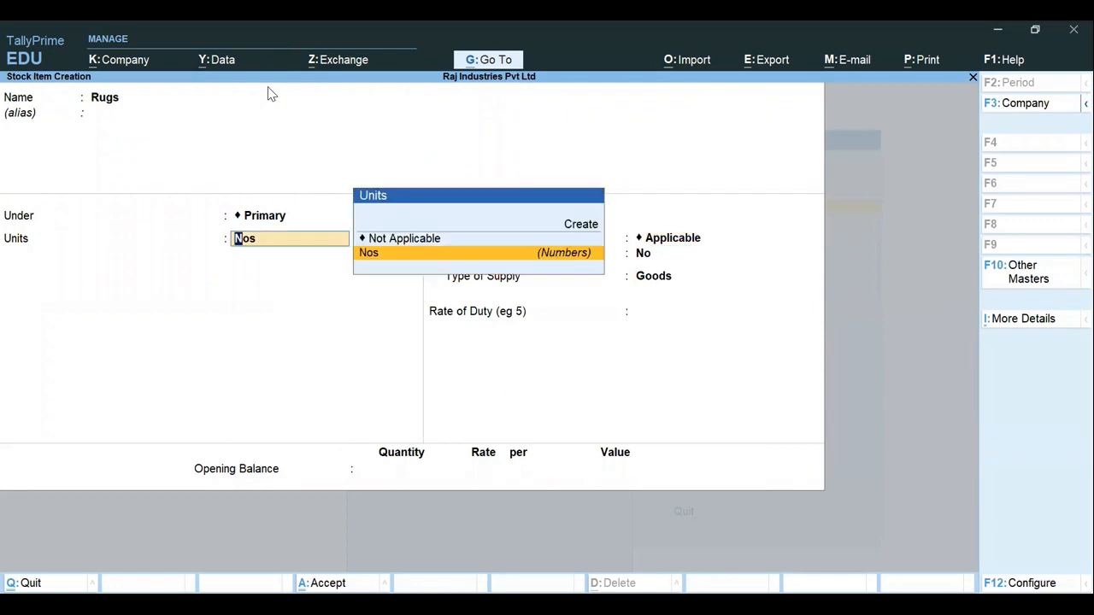
{"action": "key", "text": "Return"}
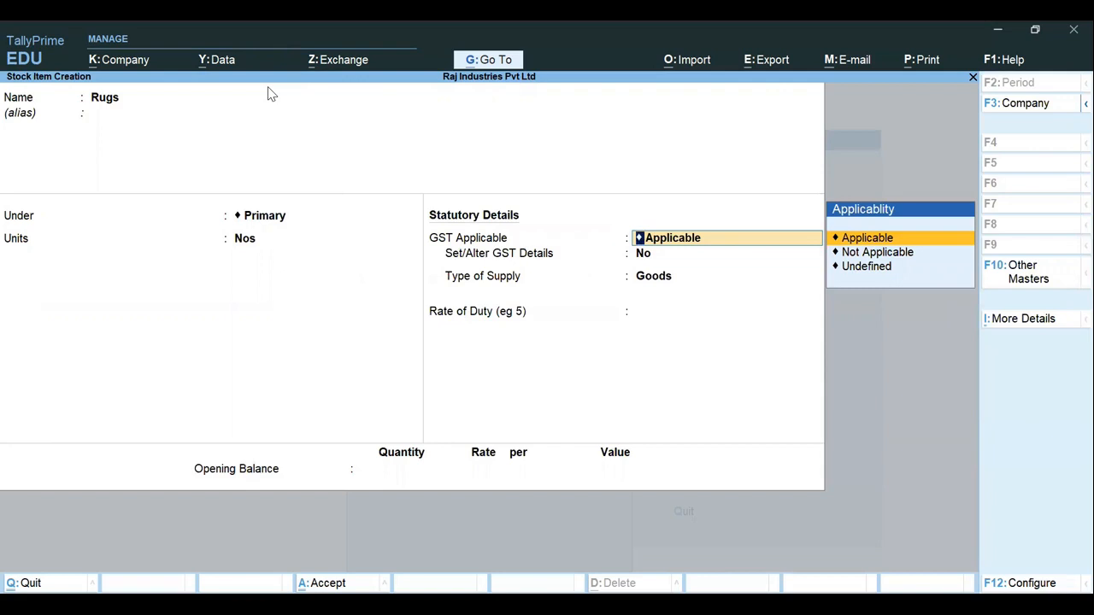
Keep GST applicable for Rugs, set Set/Alter GST Details to Yes and paste 57025021 as the HSN/SAC.
{"action": "key", "text": "Return"}
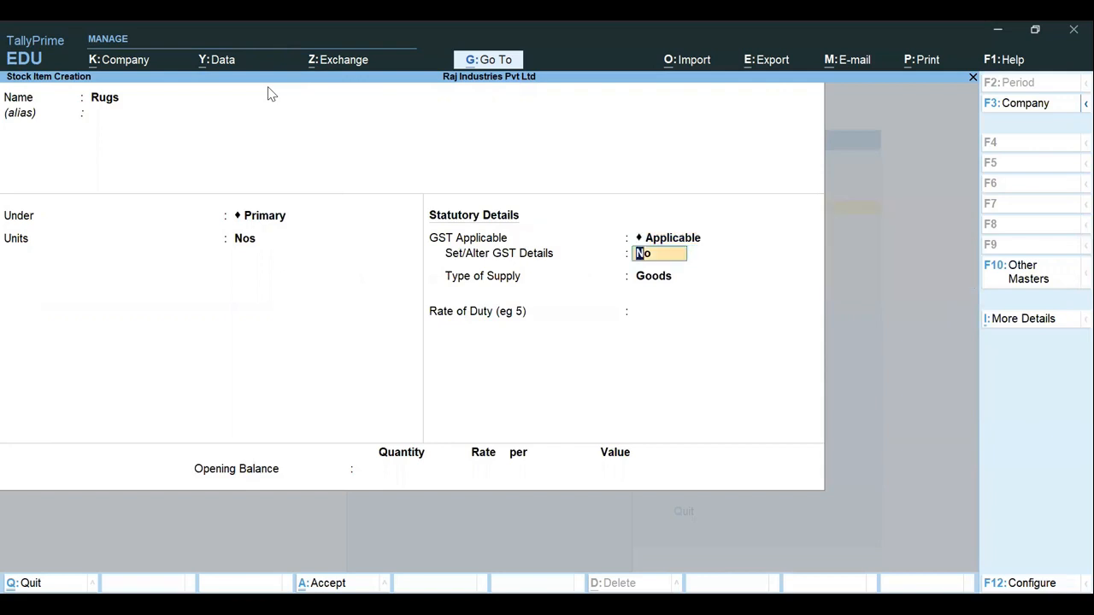
{"action": "type", "text": "y"}
{"action": "key", "text": "Return"}
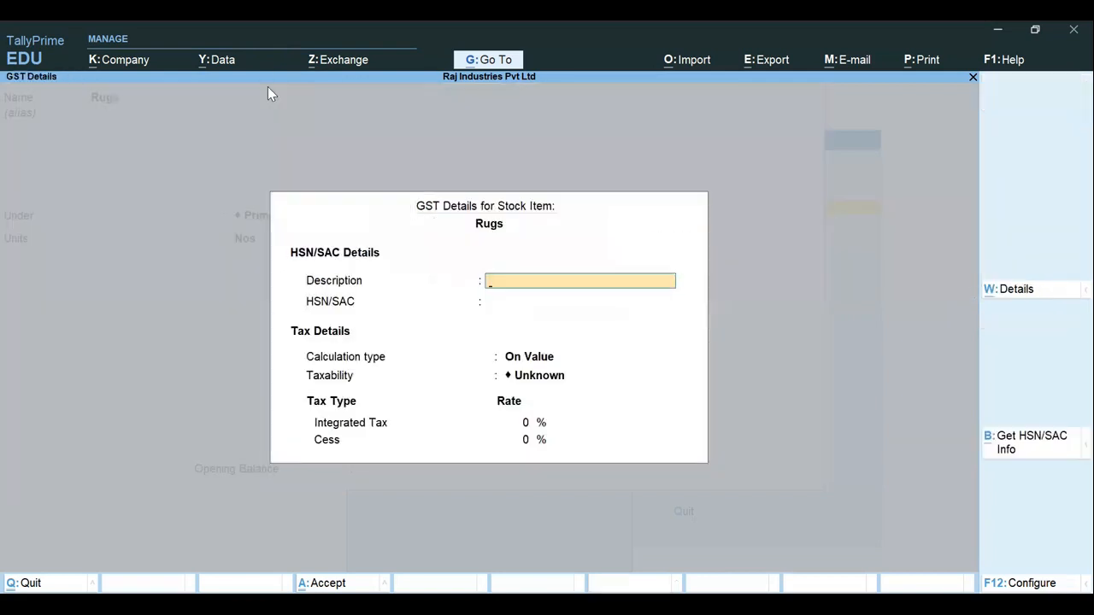
{"action": "key", "text": "Return"}
{"action": "key", "text": "ctrl+alt+v"}
{"action": "key", "text": "Return"}
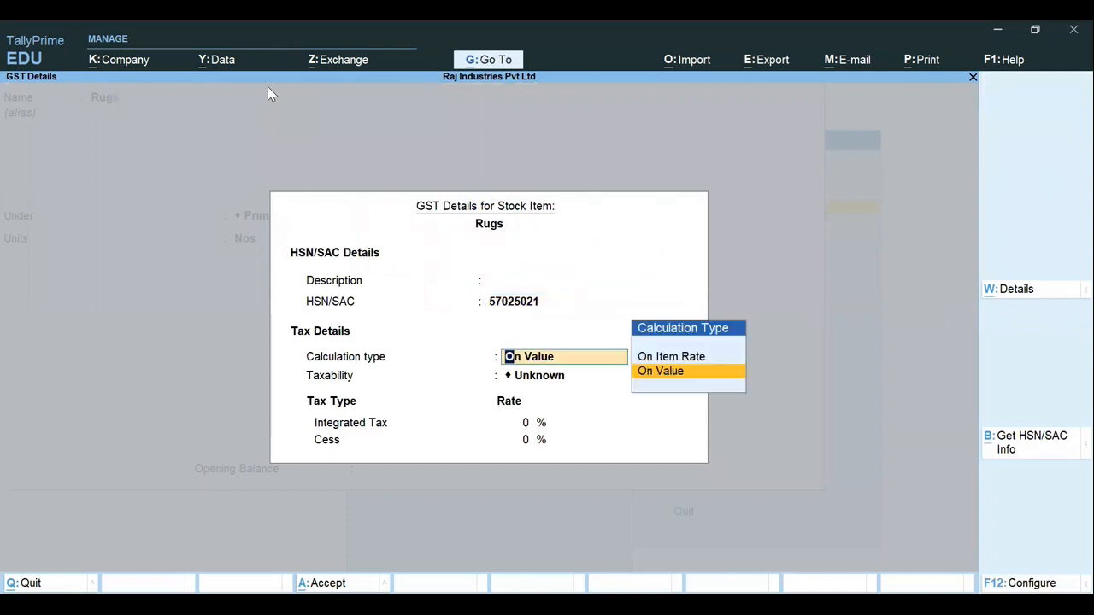
Set Rugs to calculation type On Value, taxability Taxable and integrated tax 12%, keeping cess at 0%.
{"action": "key", "text": "Return"}
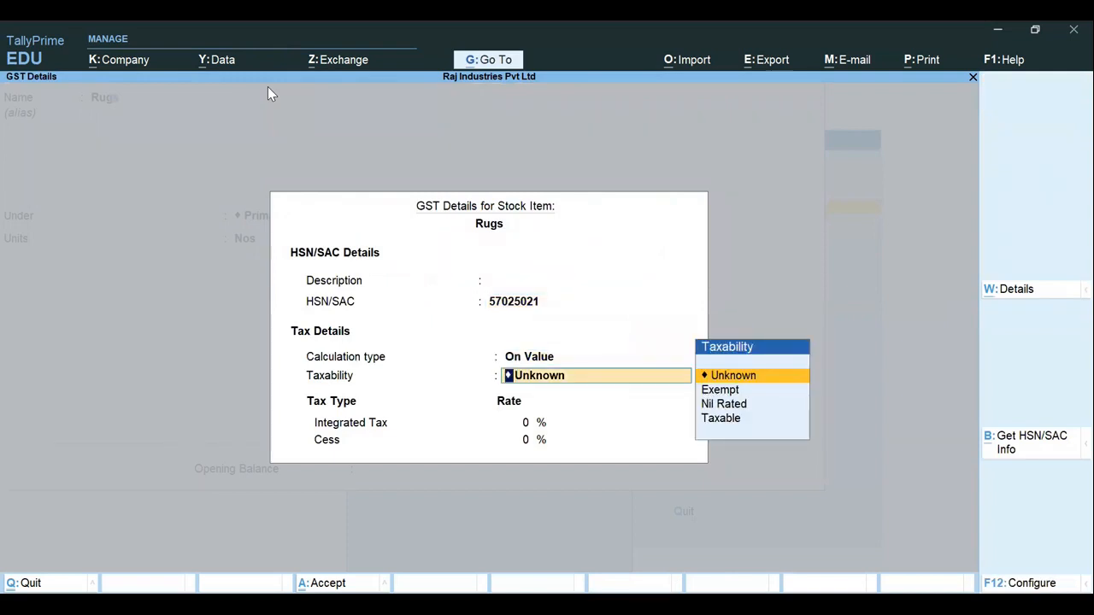
{"action": "key", "text": "Down"}
{"action": "key", "text": "Down"}
{"action": "key", "text": "Down"}
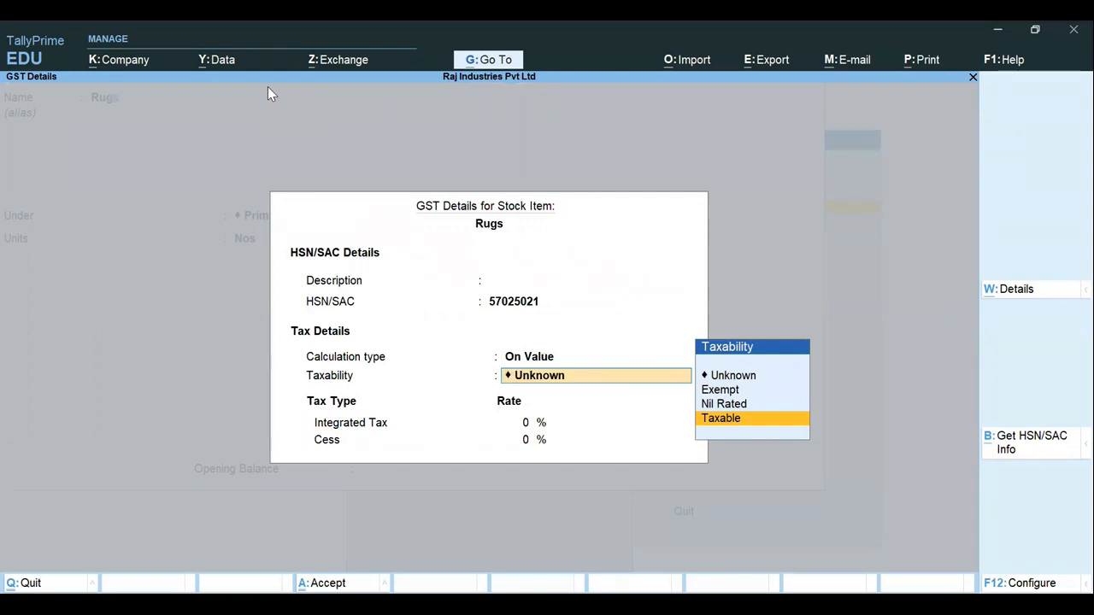
{"action": "key", "text": "Return"}
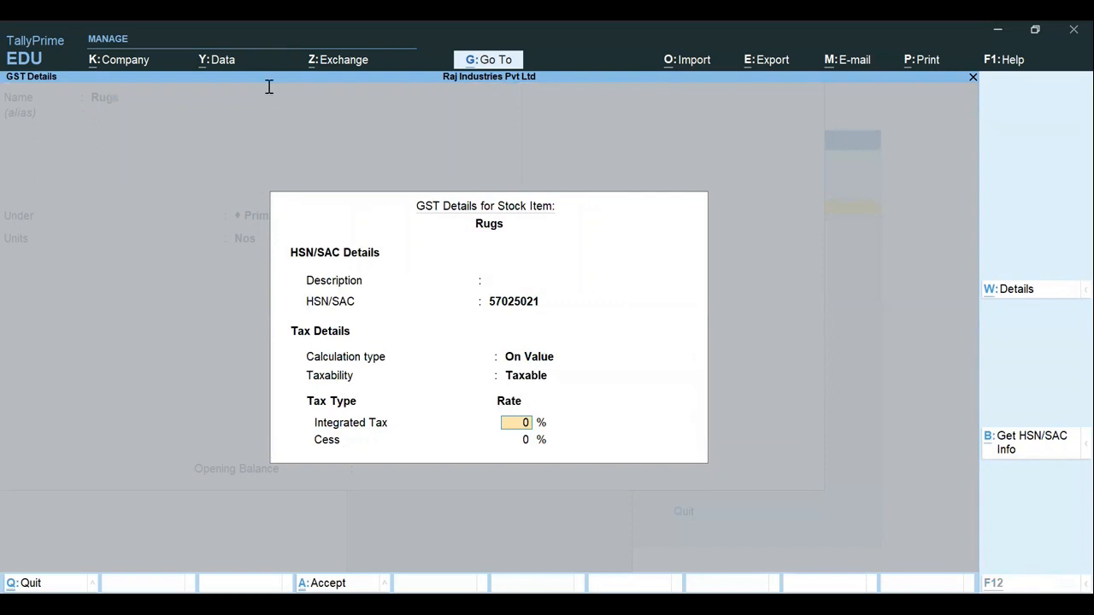
{"action": "type", "text": "12"}
{"action": "key", "text": "Return"}
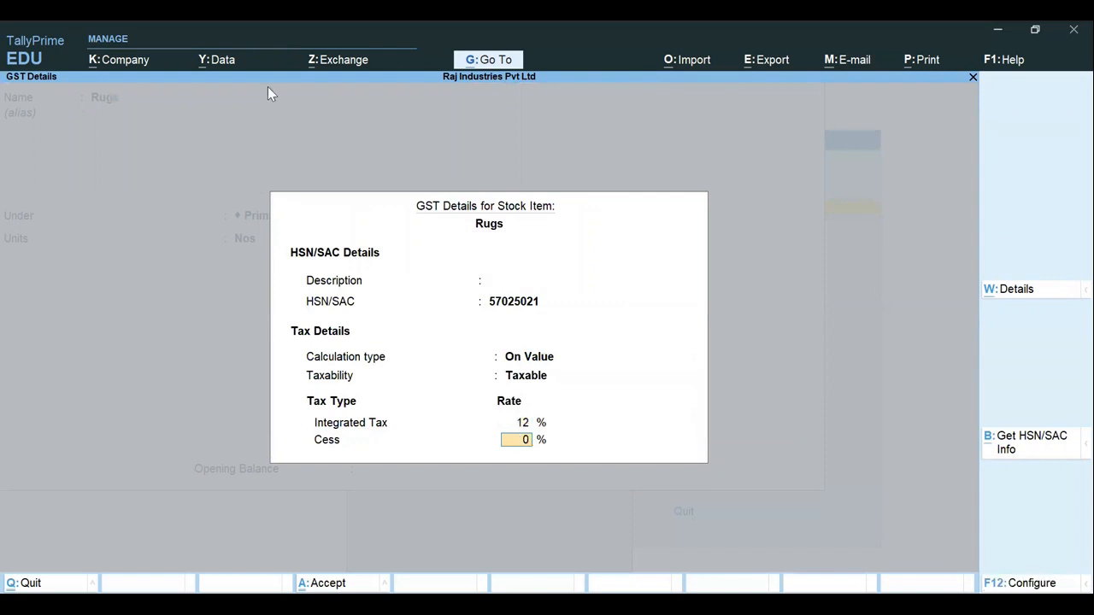
{"action": "key", "text": "Return"}
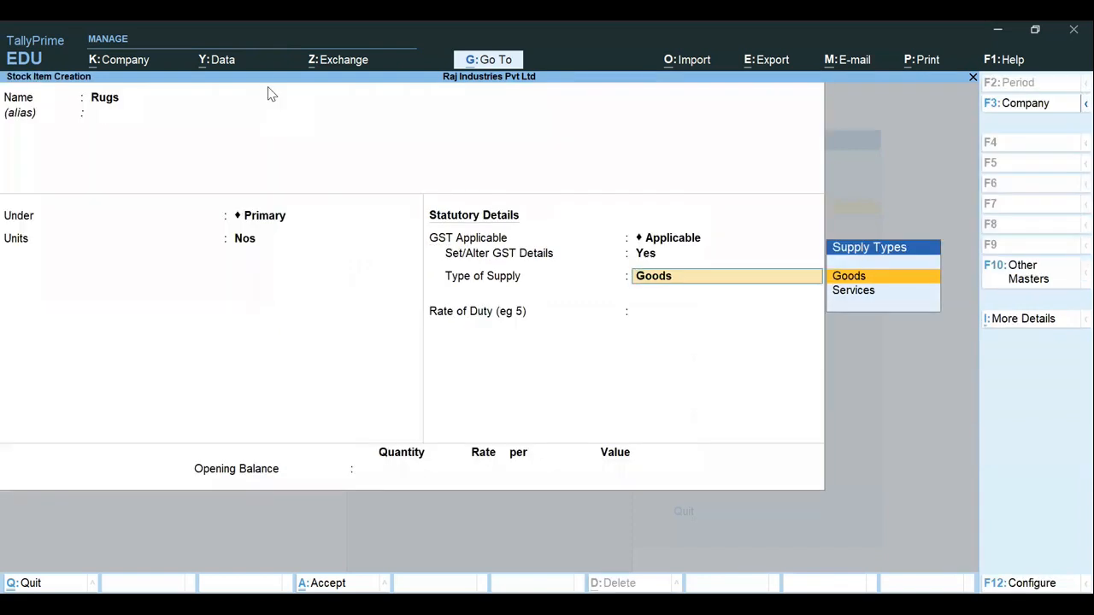
Keep Goods as the type of supply for Rugs, leave the opening balance blank and save the stock item.
{"action": "key", "text": "Return"}
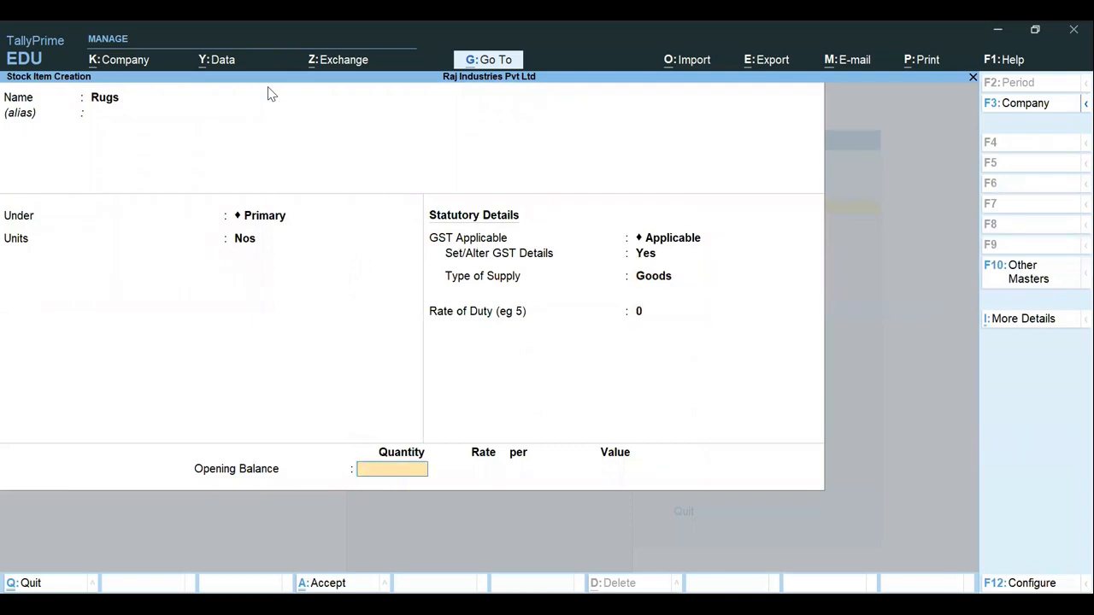
{"action": "key", "text": "Return"}
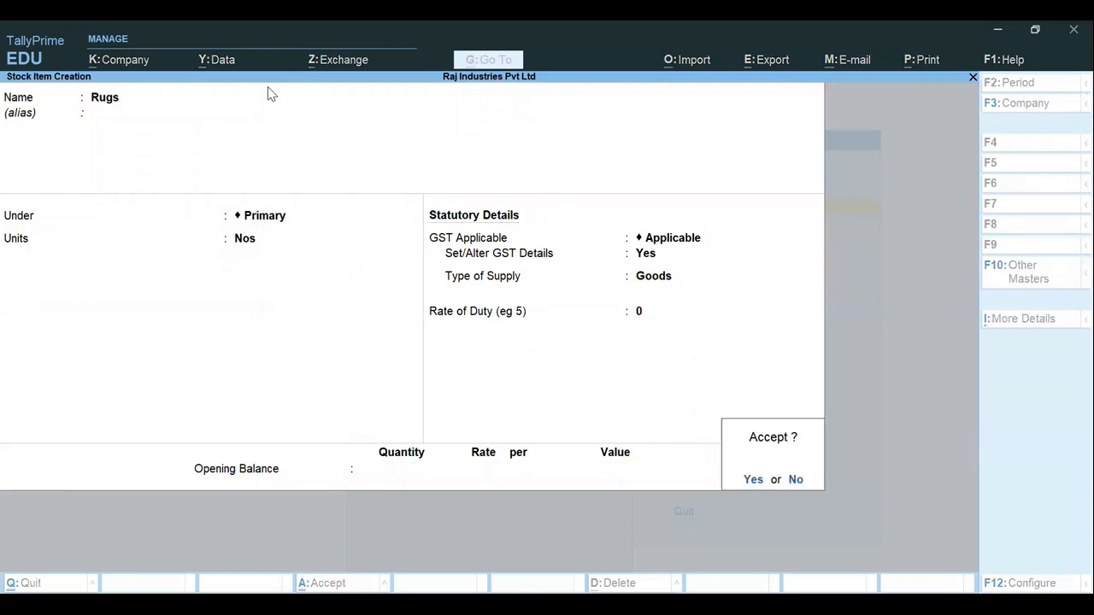
{"action": "key", "text": "Return"}
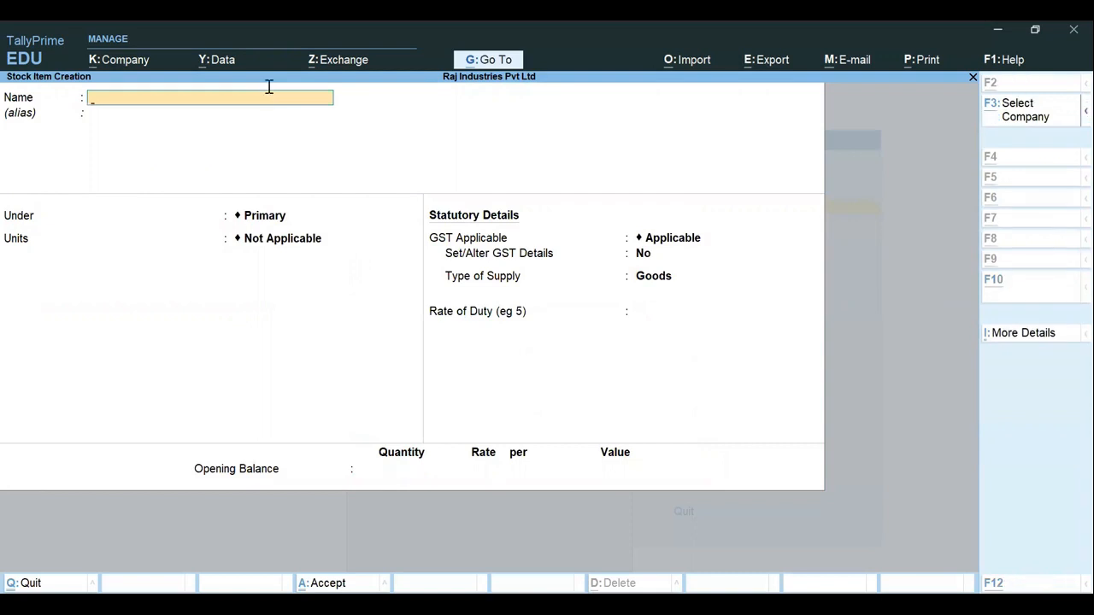
Check the next stock item in the Excel case study, return to TallyPrime and name the new item Curtains without an alias.
{"action": "key", "text": "alt+Tab"}
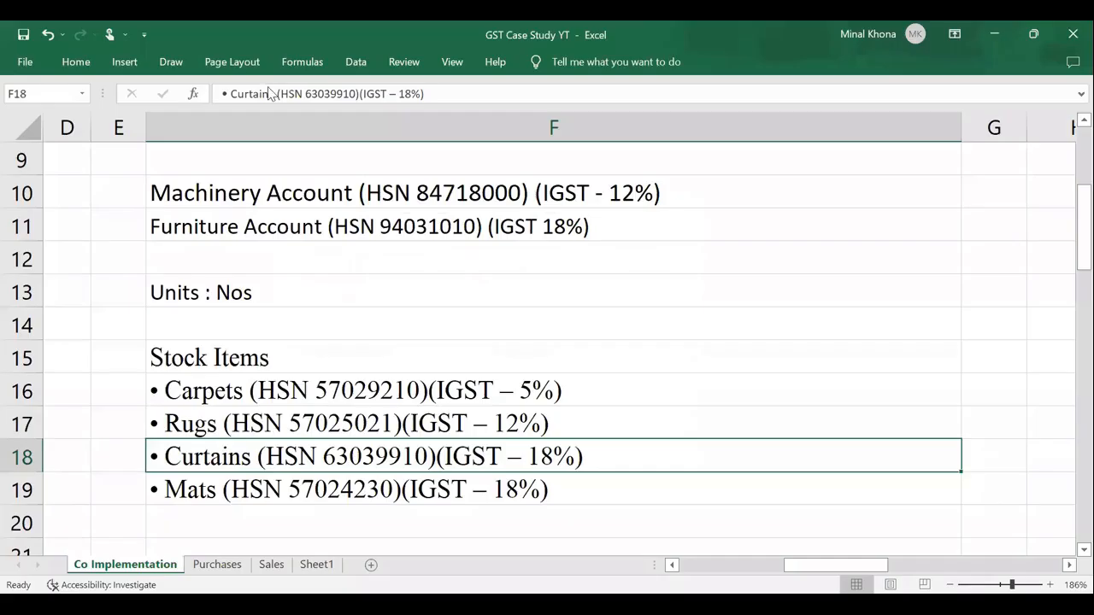
{"action": "key", "text": "alt+Tab"}
{"action": "type", "text": "Curtains"}
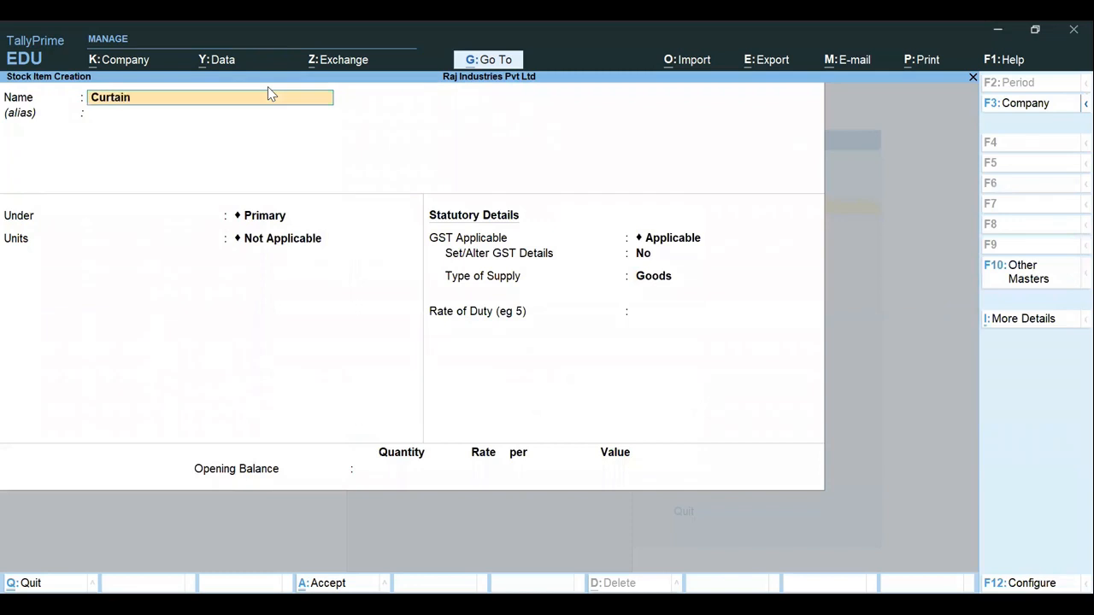
{"action": "key", "text": "Return"}
{"action": "key", "text": "Return"}
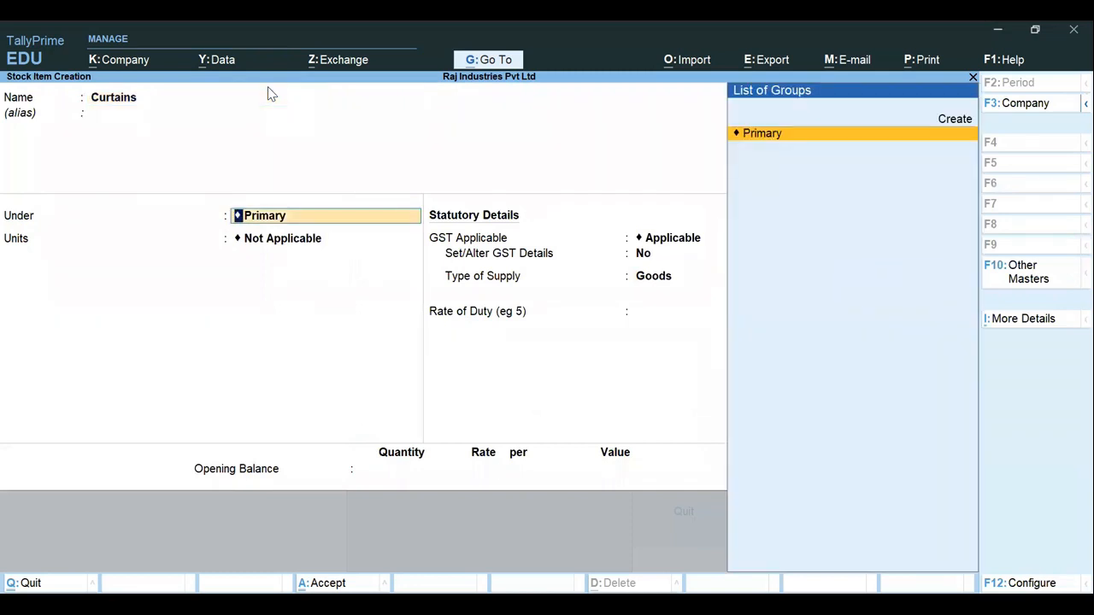
{"action": "key", "text": "alt"}
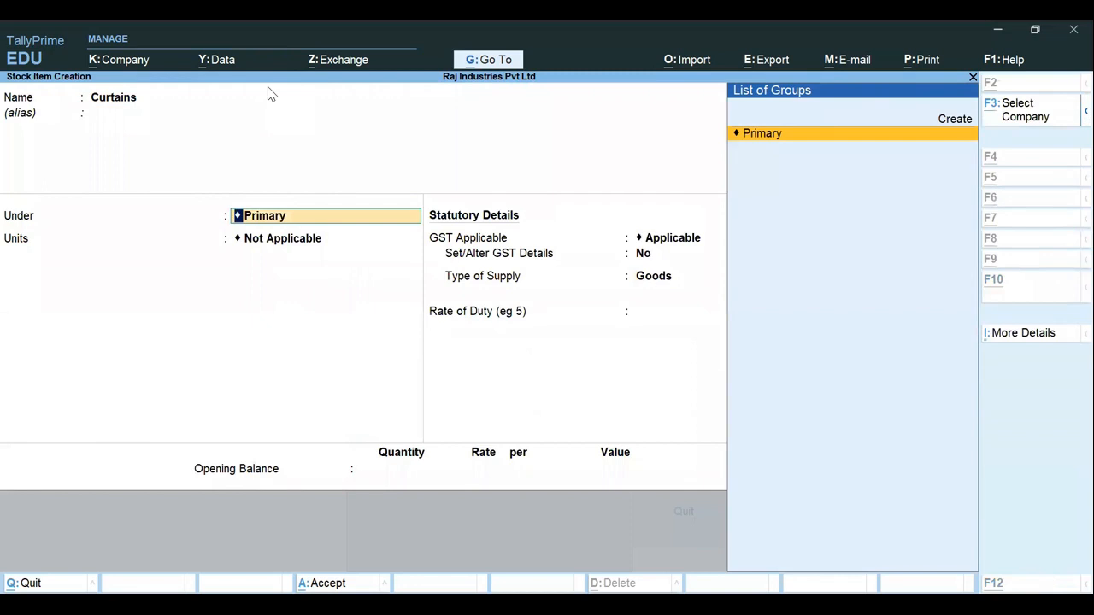
Keep Curtains under Primary with unit Nos and GST applicable, and set Set/Alter GST Details to Yes.
{"action": "key", "text": "Return"}
{"action": "key", "text": "Down"}
{"action": "key", "text": "Return"}
{"action": "key", "text": "Return"}
{"action": "key", "text": "y"}
{"action": "key", "text": "Return"}
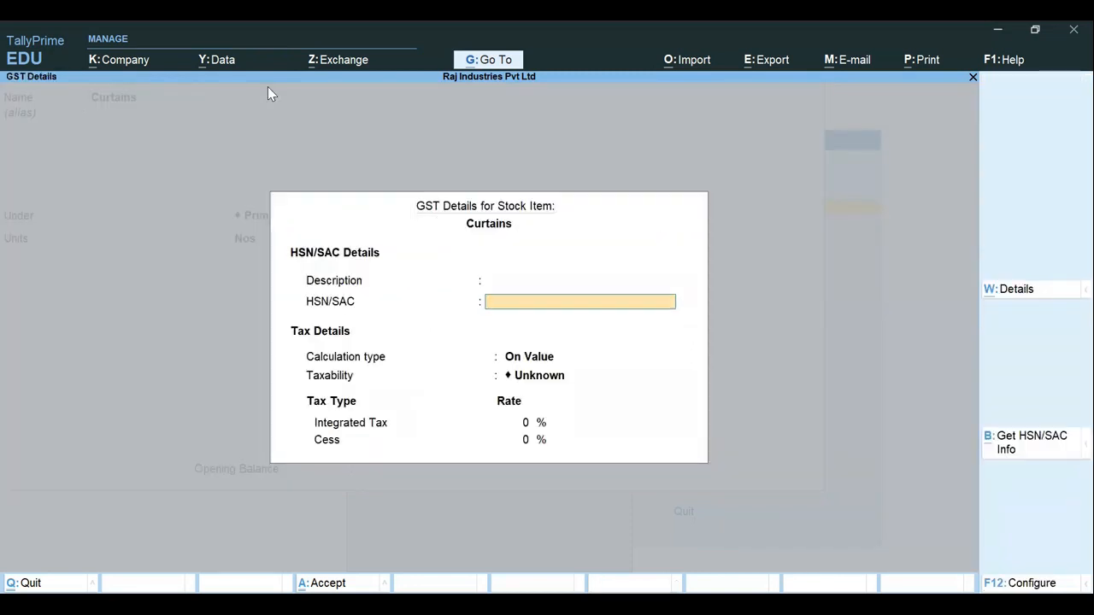
Copy the Curtains HSN code 63039910 from the Excel case study and paste it as the HSN/SAC in TallyPrime.
{"action": "key", "text": "alt+Tab"}
{"action": "left_click", "coordinate": [352, 92]}
{"action": "key", "text": "shift+Left"}
{"action": "key", "text": "shift+Left"}
{"action": "key", "text": "shift+Left"}
{"action": "key", "text": "shift+Left"}
{"action": "key", "text": "shift+Left"}
{"action": "key", "text": "shift+Left"}
{"action": "key", "text": "shift+Left"}
{"action": "key", "text": "shift+Left"}
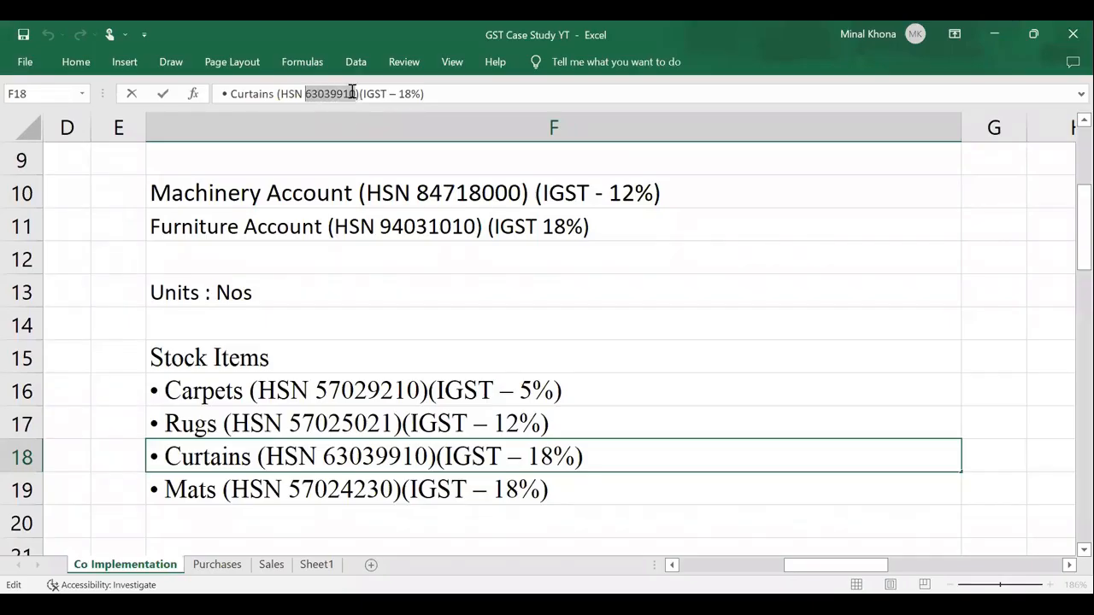
{"action": "key", "text": "alt+Tab"}
{"action": "key", "text": "Return"}
Set Curtains to calculation type On Value, taxability Taxable, integrated tax 18% and cess 0%, and save the stock item.
{"action": "key", "text": "Return"}
{"action": "type", "text": "t"}
{"action": "key", "text": "Return"}
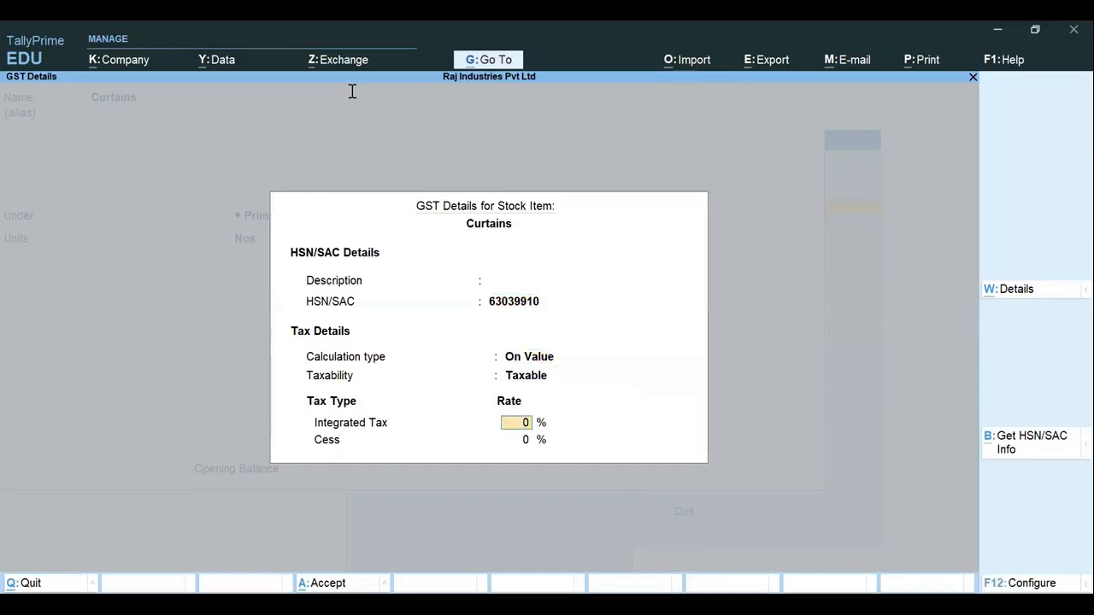
{"action": "type", "text": "18"}
{"action": "key", "text": "Return"}
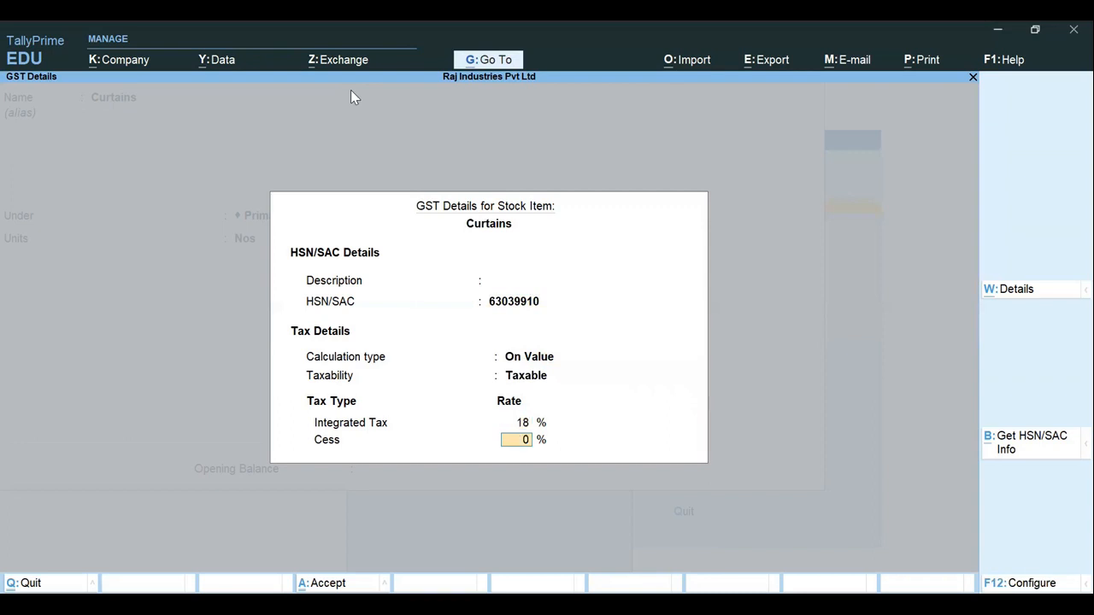
{"action": "key", "text": "Return"}
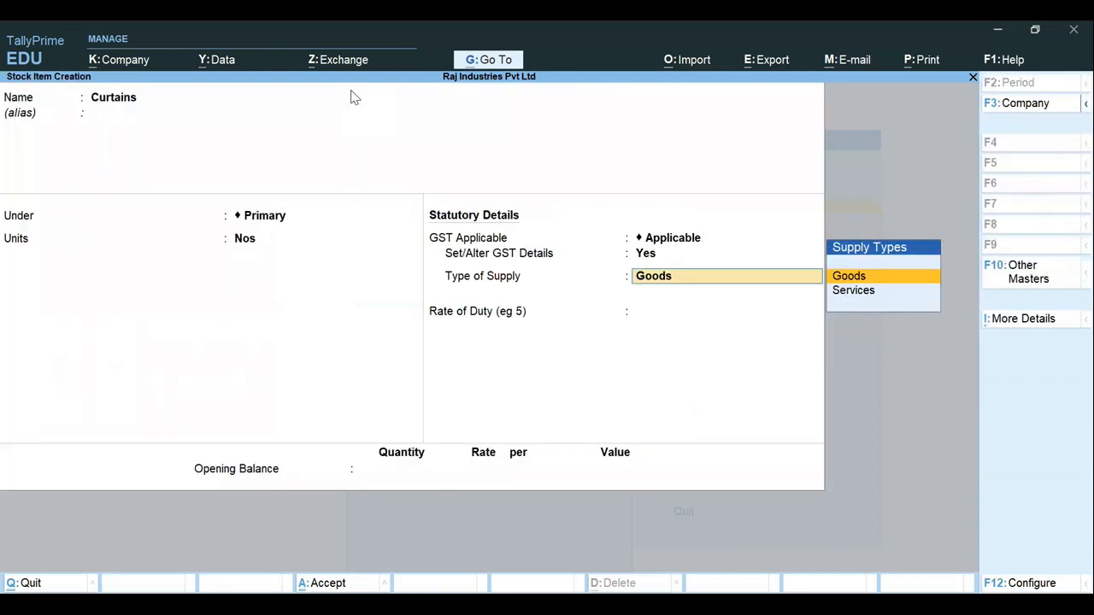
{"action": "key", "text": "ctrl"}
{"action": "key", "text": "ctrl+a"}
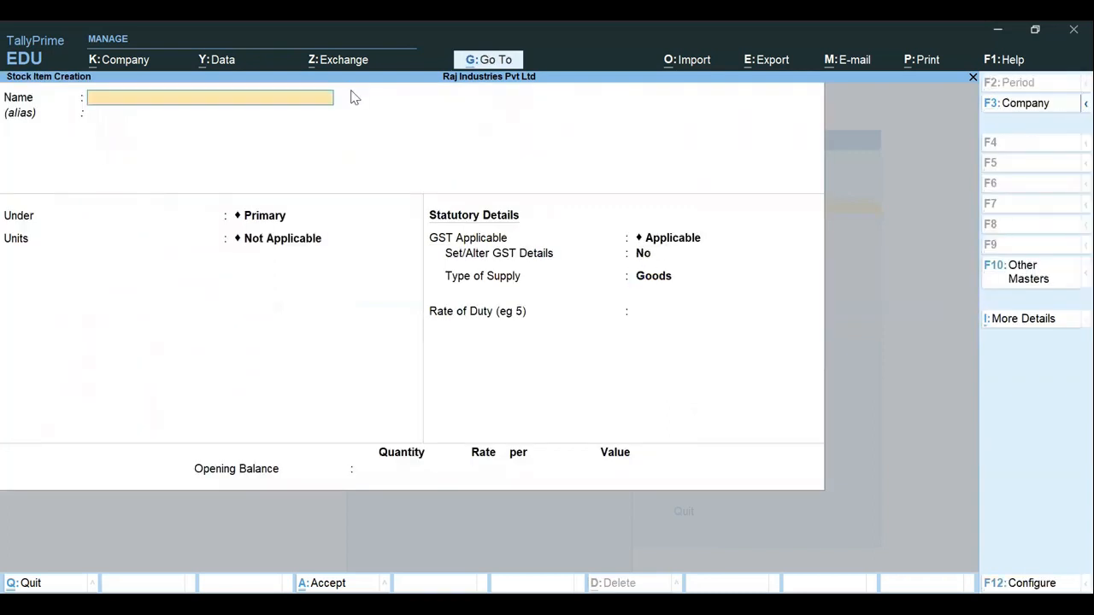
Switch to the Excel case study and select the Financial Leasing Services entry in the Services list.
{"action": "key", "text": "alt"}
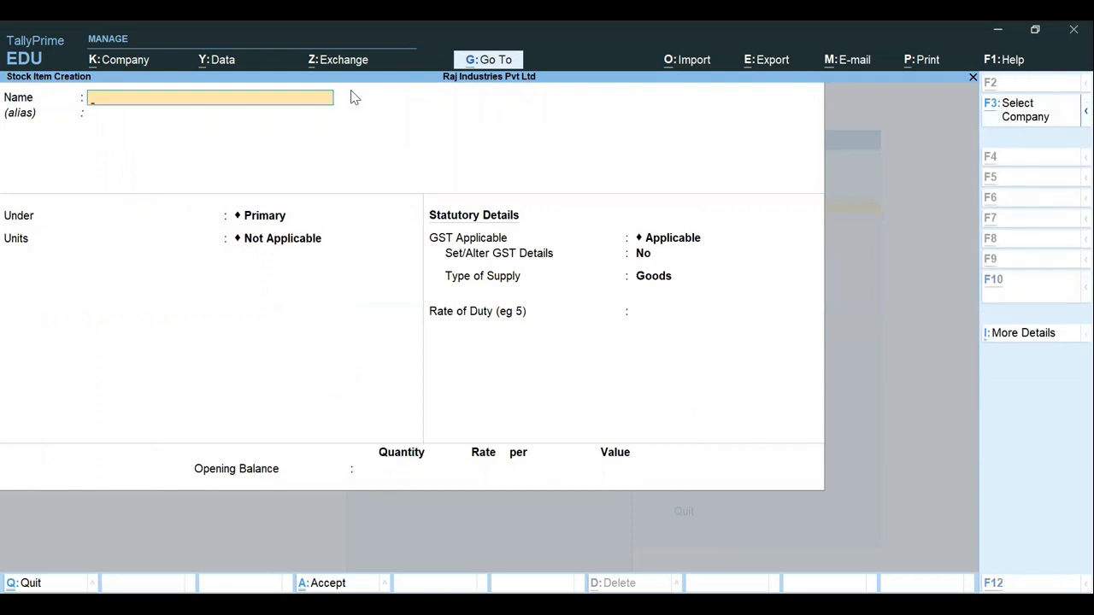
{"action": "key", "text": "alt+Tab"}
{"action": "scroll", "coordinate": [352, 90], "scroll_direction": "up", "scroll_amount": 1}
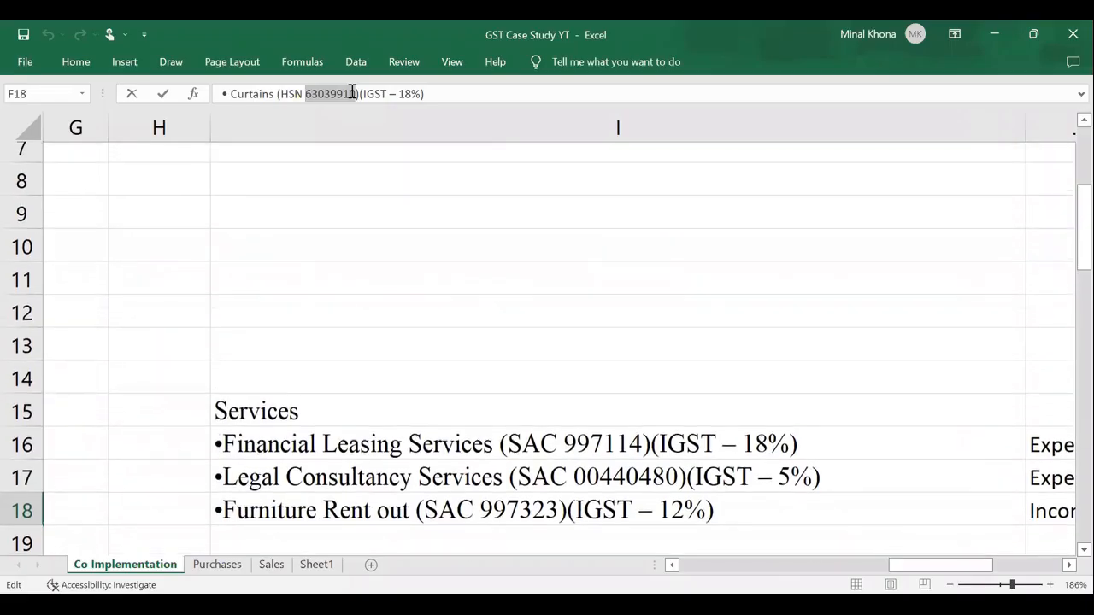
{"action": "scroll", "coordinate": [352, 91], "scroll_direction": "right", "scroll_amount": 2}
{"action": "scroll", "coordinate": [352, 90], "scroll_direction": "left", "scroll_amount": 1}
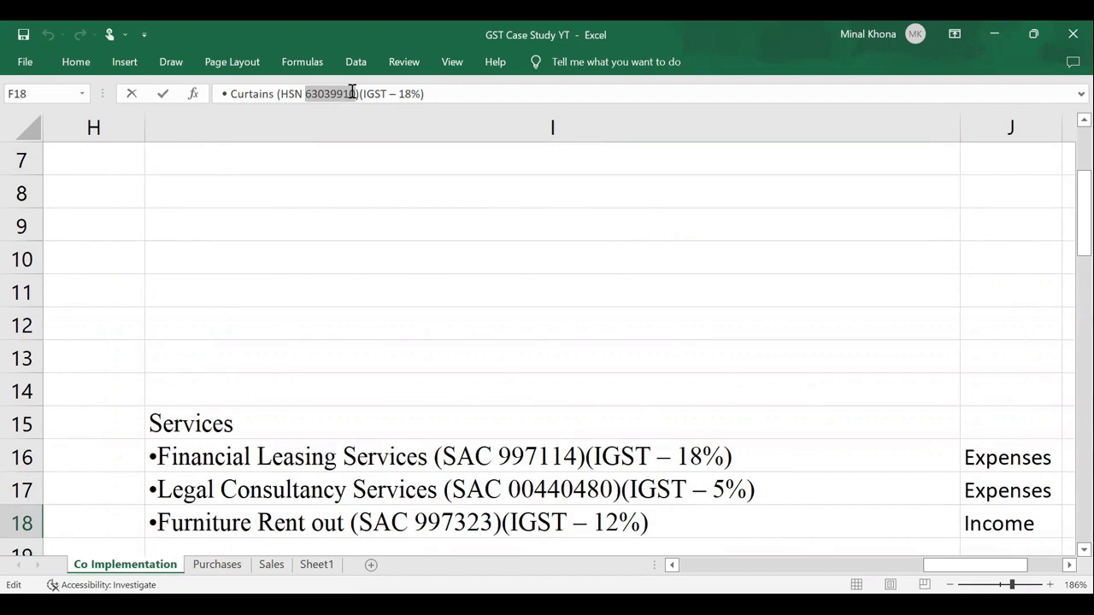
{"action": "left_click", "coordinate": [552, 457]}
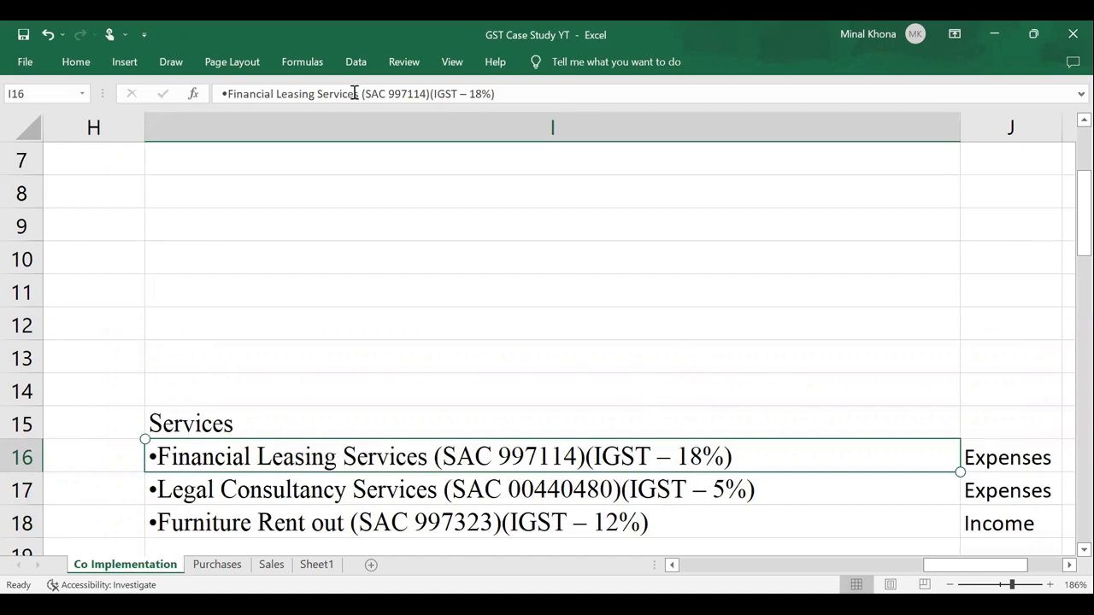
Copy the name Financial Leasing Services from the selected cell's text and leave the cell unedited.
{"action": "left_click", "coordinate": [354, 92]}
{"action": "key", "text": "shift+Left"}
{"action": "key", "text": "shift+Left"}
{"action": "key", "text": "shift+Left"}
{"action": "key", "text": "shift+Left"}
{"action": "key", "text": "shift+Left"}
{"action": "key", "text": "shift+Left"}
{"action": "key", "text": "shift+Left"}
{"action": "key", "text": "shift+Left"}
{"action": "key", "text": "shift+Left"}
{"action": "key", "text": "shift+Left"}
{"action": "key", "text": "shift+Left"}
{"action": "key", "text": "shift+Left"}
{"action": "key", "text": "shift+Left"}
{"action": "key", "text": "shift+Left"}
{"action": "key", "text": "shift+Left"}
{"action": "key", "text": "shift+Left"}
{"action": "key", "text": "shift+Left"}
{"action": "key", "text": "shift+Left"}
{"action": "key", "text": "shift+Left"}
{"action": "key", "text": "shift+Left"}
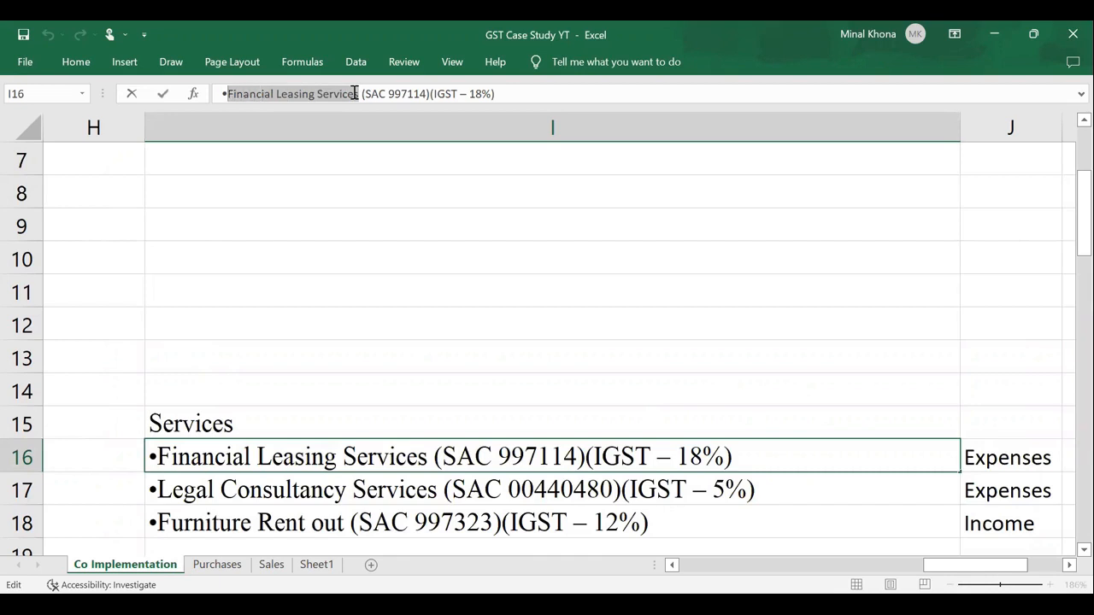
{"action": "key", "text": "Escape"}
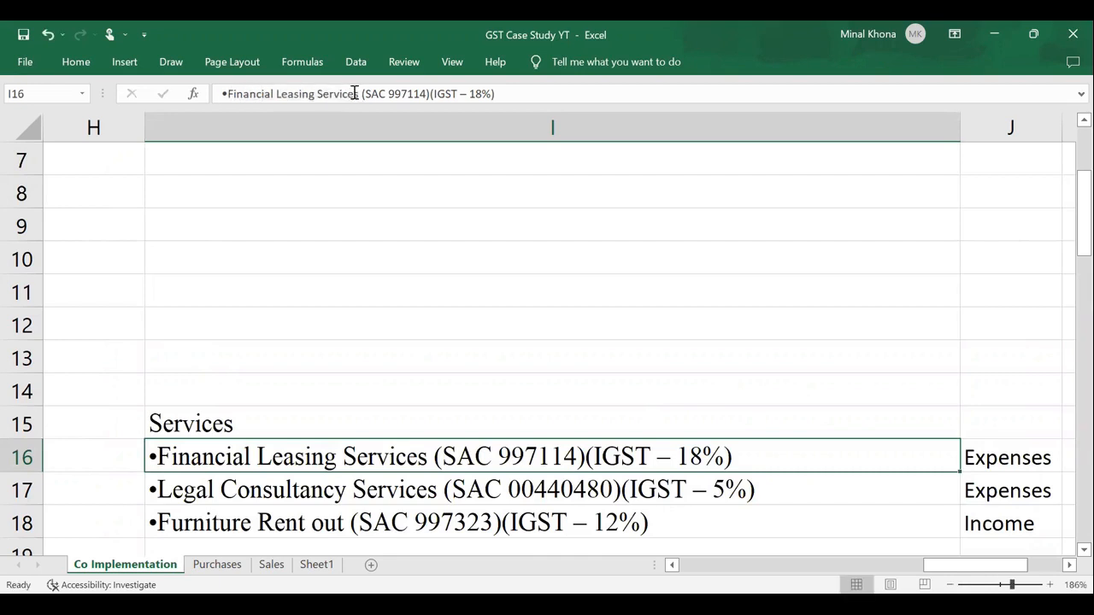
Return to TallyPrime, quit stock item creation and start creating a new ledger.
{"action": "key", "text": "alt+Tab"}
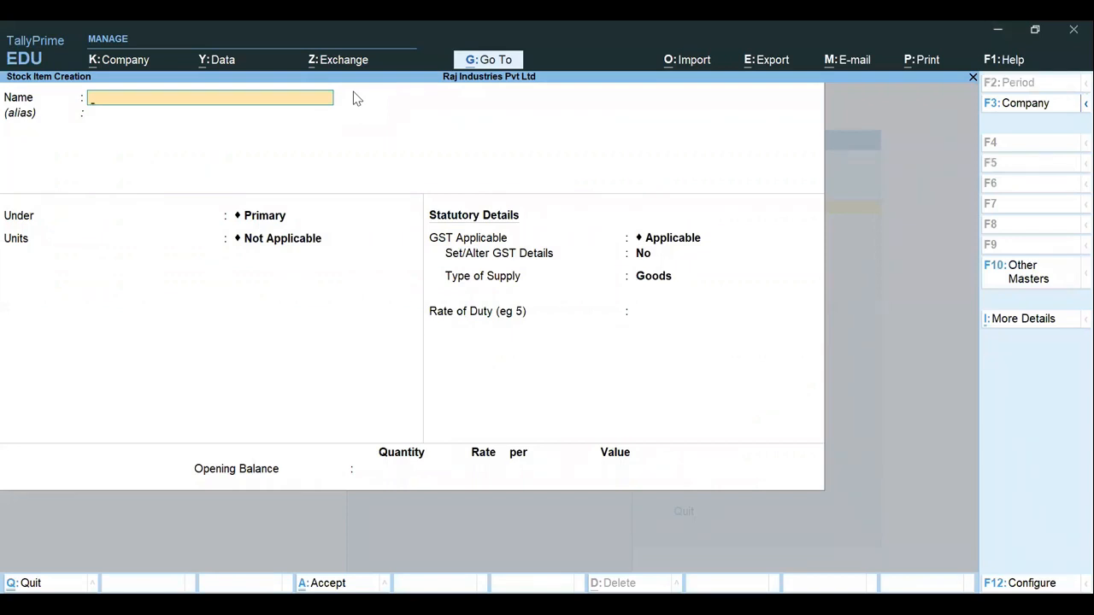
{"action": "key", "text": "Escape"}
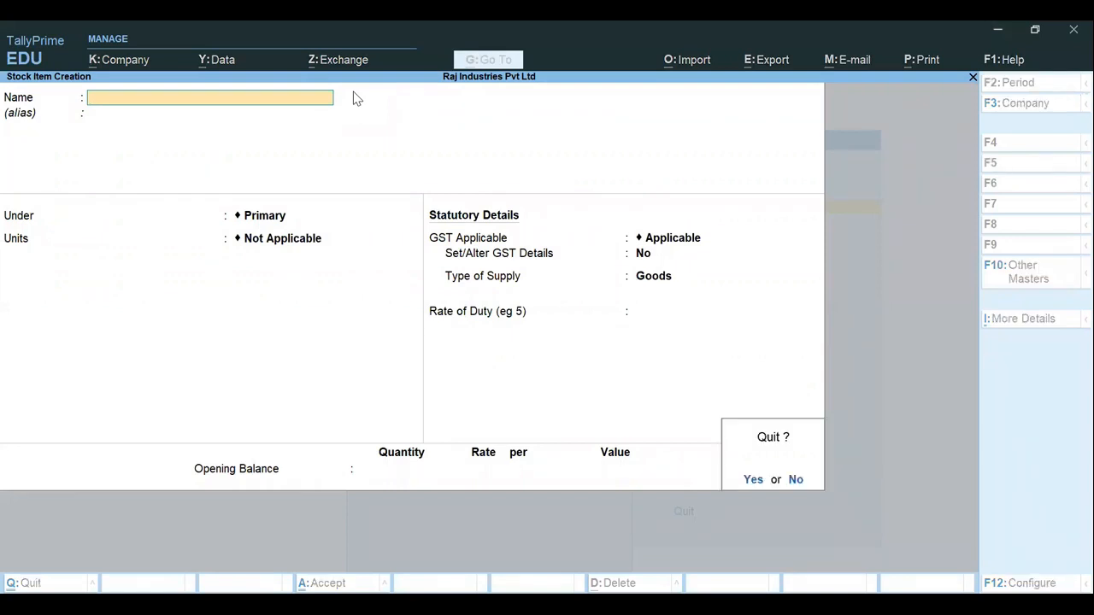
{"action": "key", "text": "Return"}
{"action": "key", "text": "Escape"}
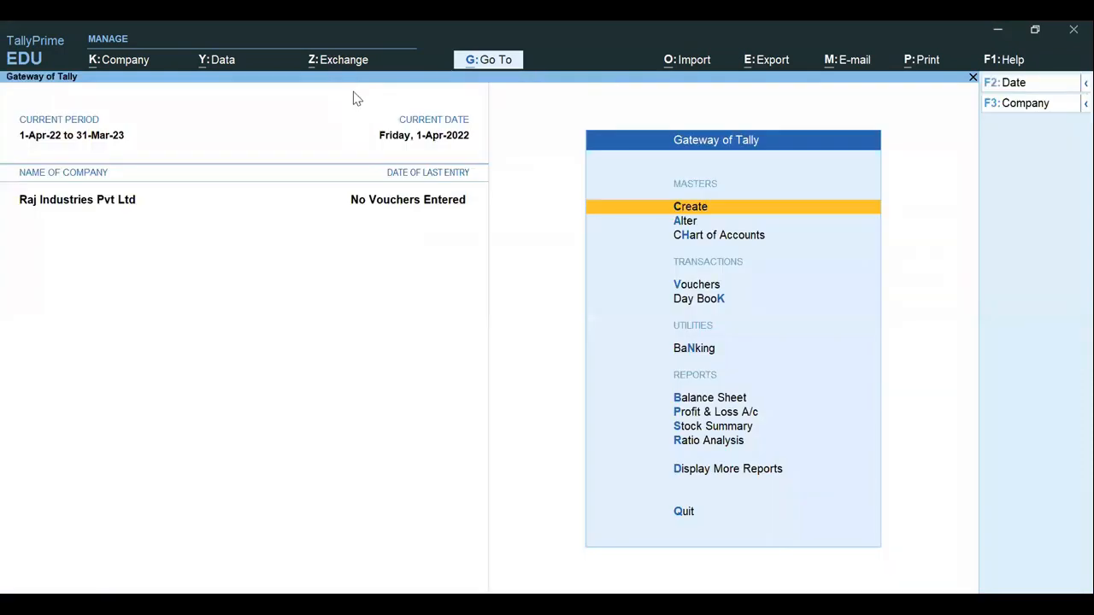
{"action": "key", "text": "Return"}
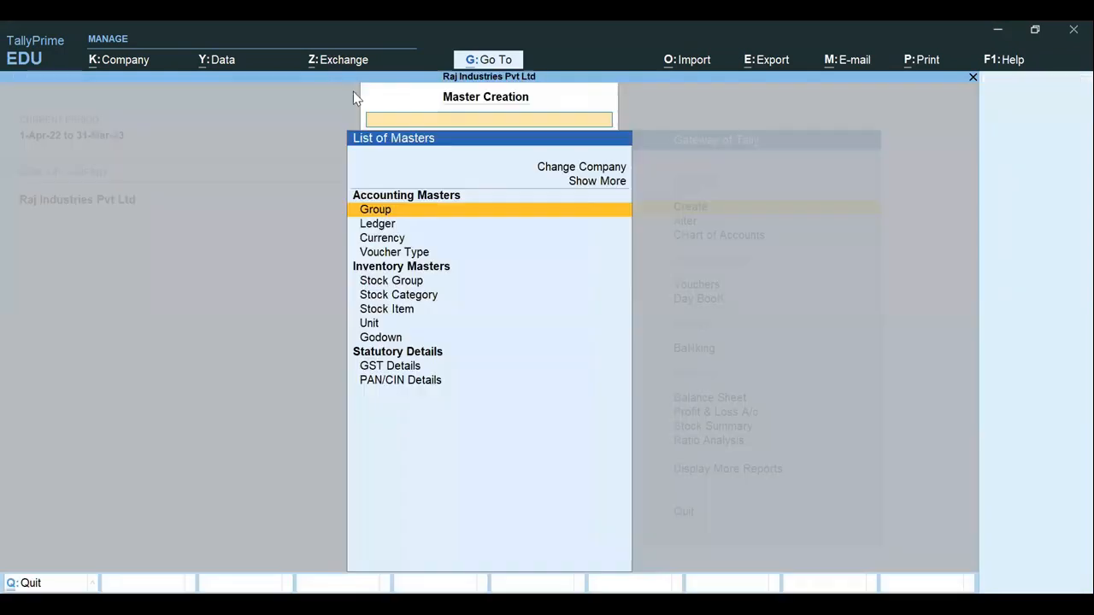
{"action": "key", "text": "Down"}
{"action": "key", "text": "Return"}
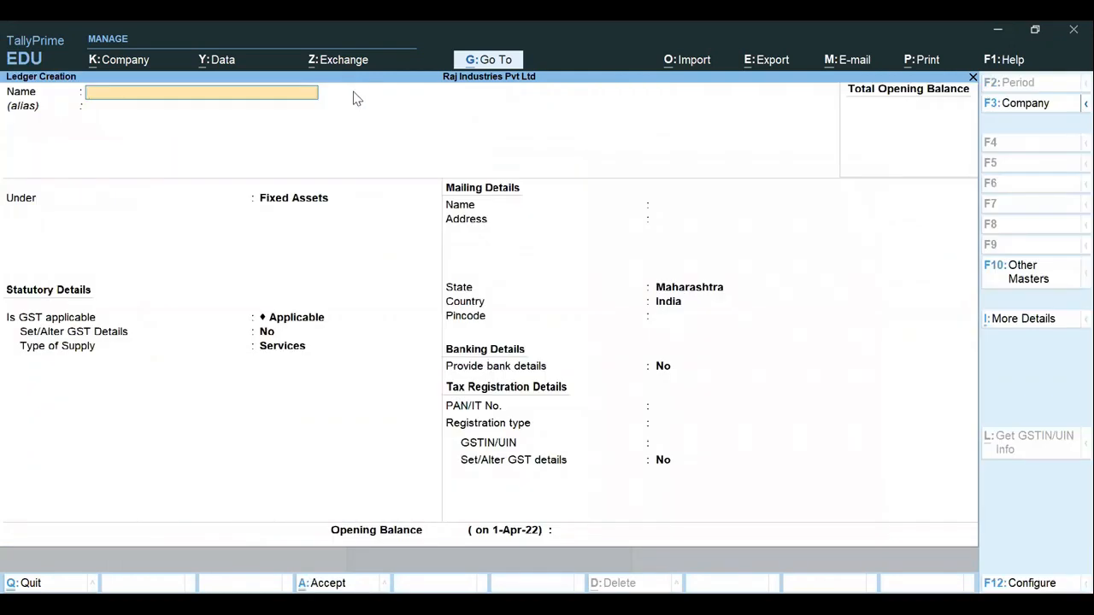
Name the ledger Financial Leasing Services without an alias, under Indirect Expenses with type of ledger Not Applicable.
{"action": "key", "text": "ctrl"}
{"action": "type", "text": "Financial Leasing Services"}
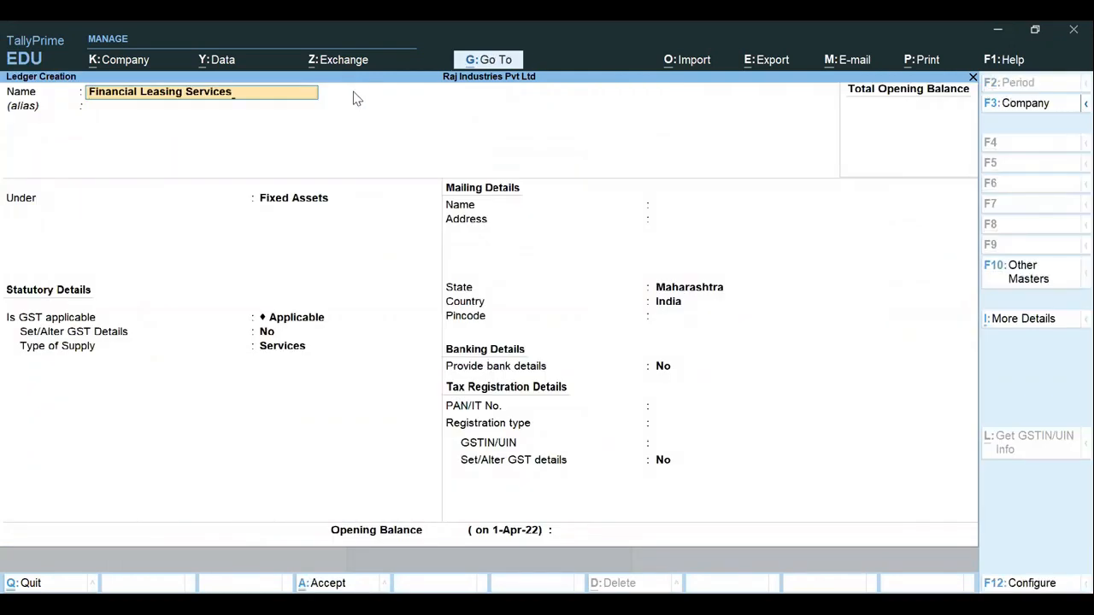
{"action": "key", "text": "Return"}
{"action": "key", "text": "Return"}
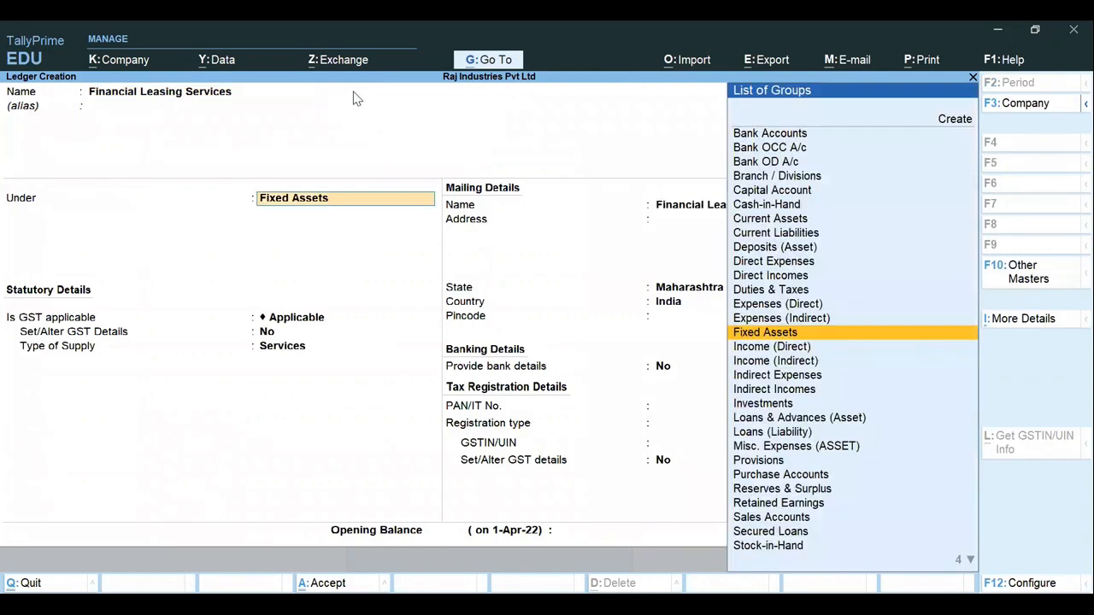
{"action": "type", "text": "In"}
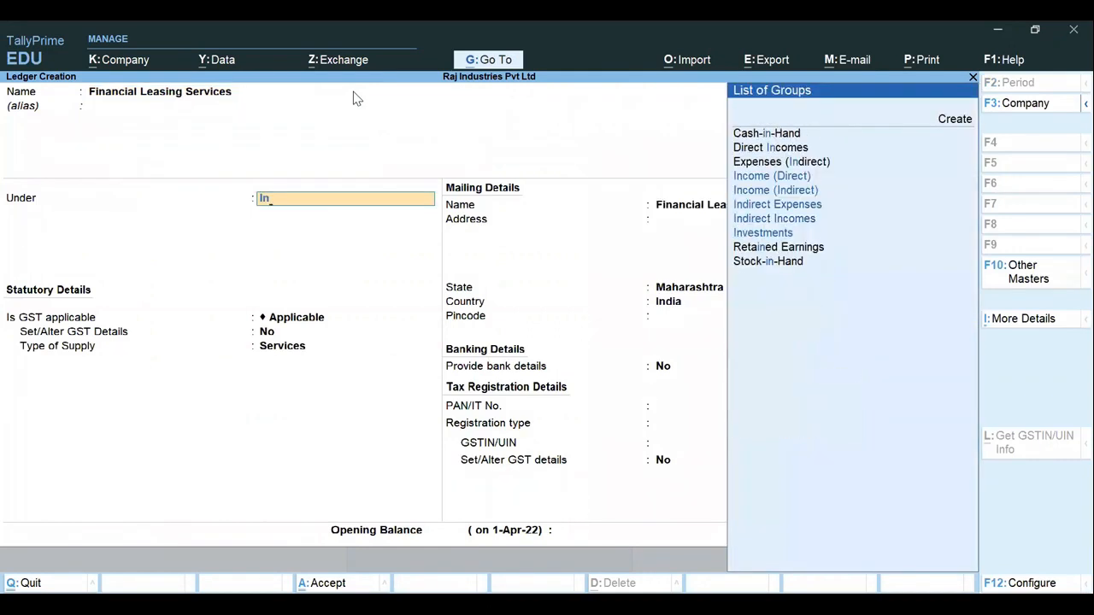
{"action": "key", "text": "Down"}
{"action": "key", "text": "Down"}
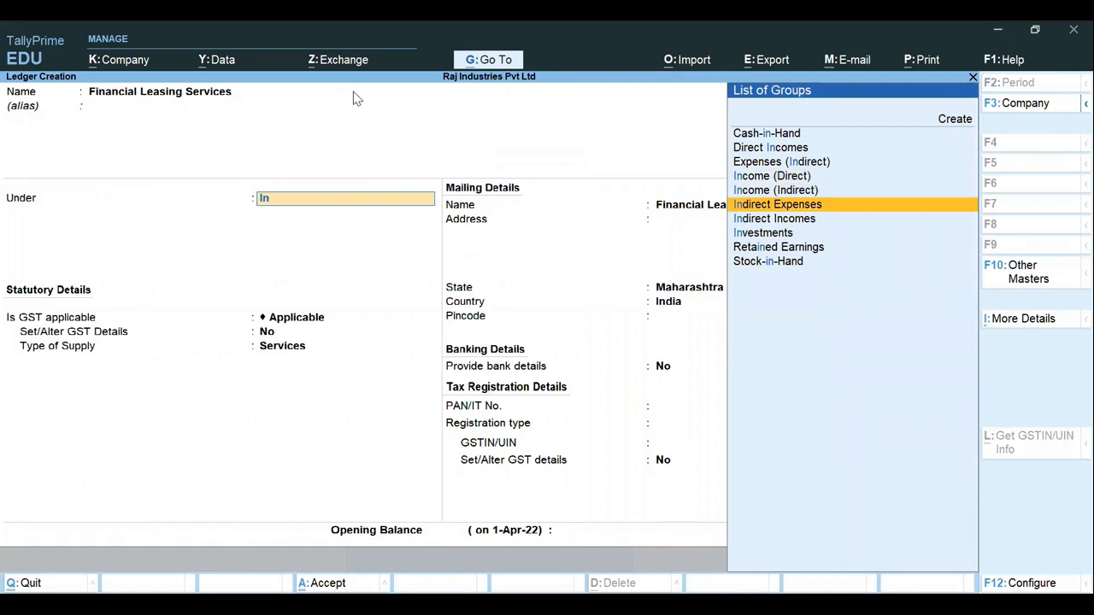
{"action": "key", "text": "Return"}
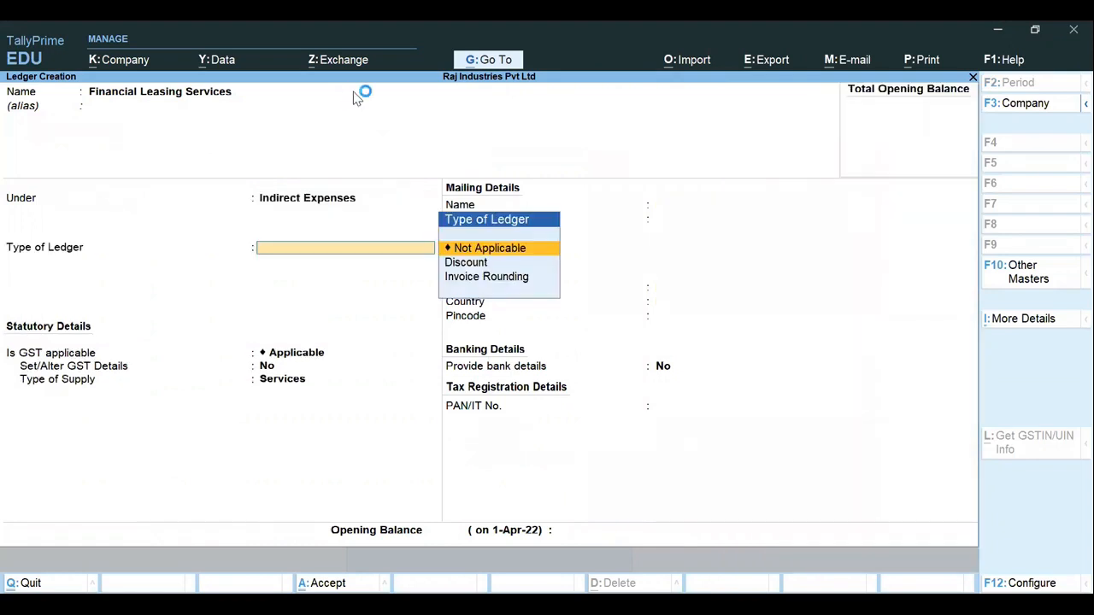
{"action": "key", "text": "Return"}
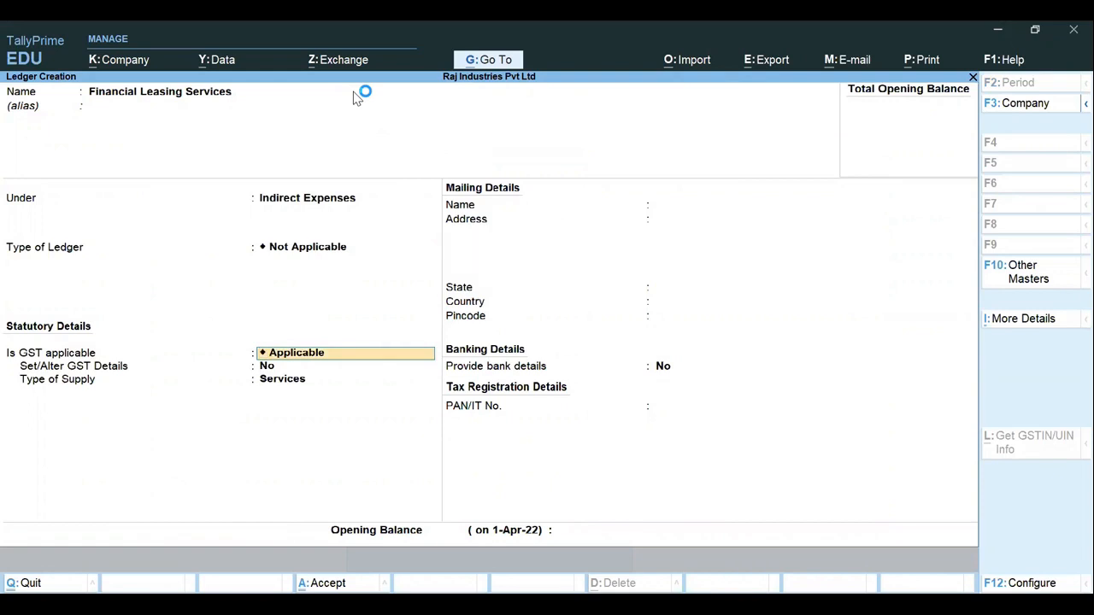
Keep GST applicable for Financial Leasing Services, check its entry in Excel, and set Set/Alter GST Details to Yes in TallyPrime.
{"action": "key", "text": "Return"}
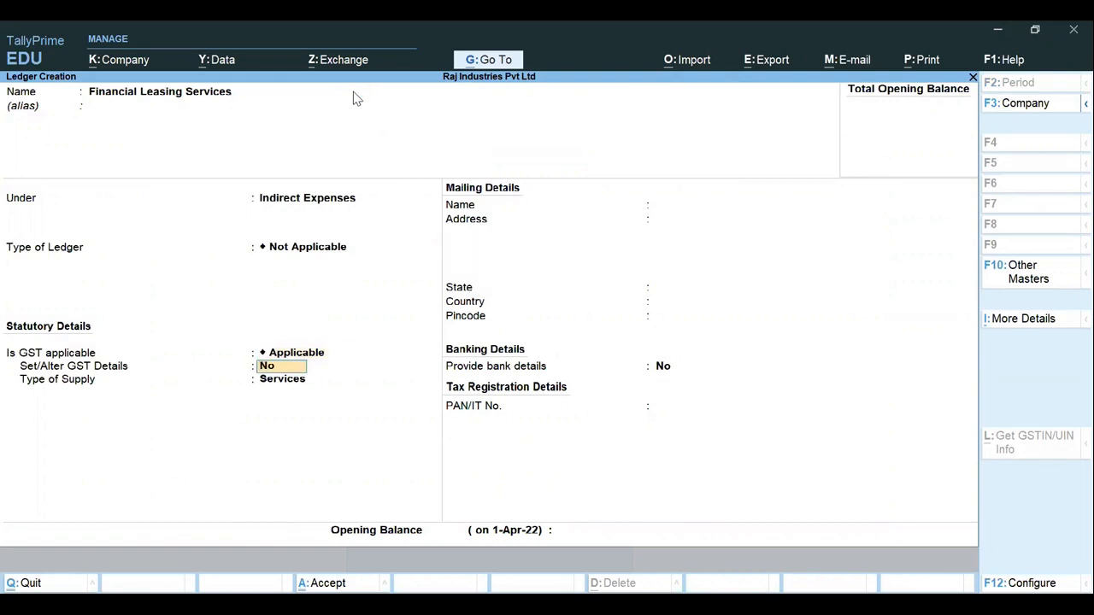
{"action": "key", "text": "alt"}
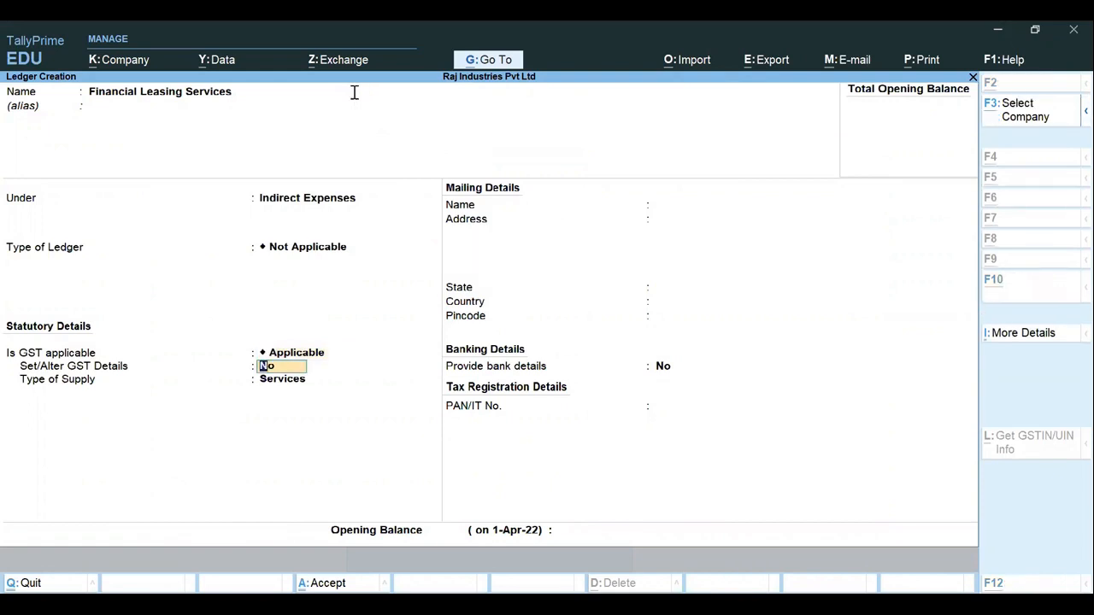
{"action": "key", "text": "alt+Tab"}
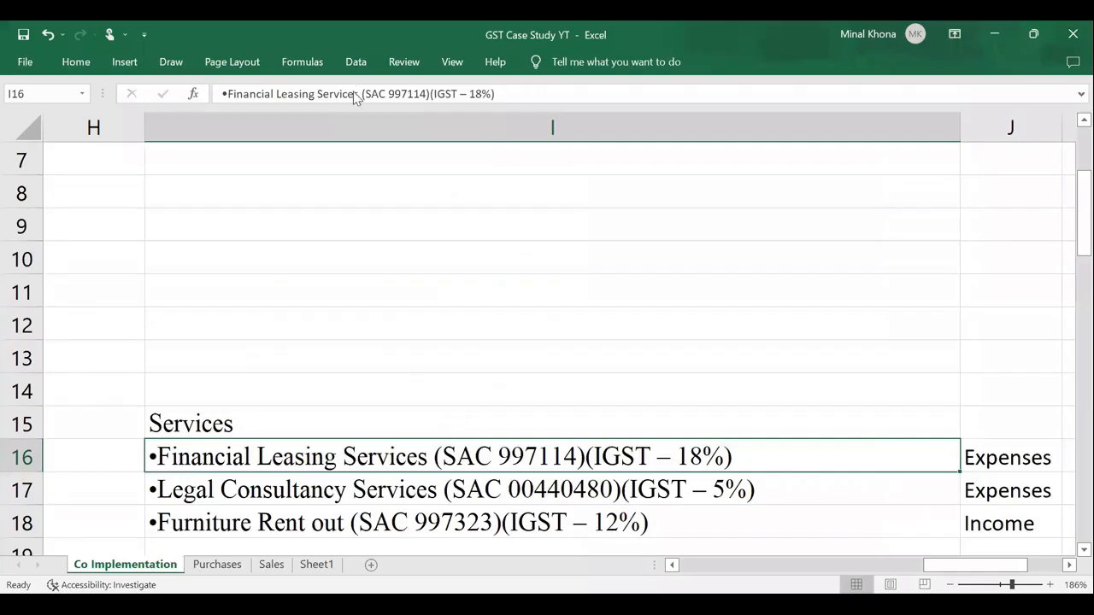
{"action": "key", "text": "alt+Tab"}
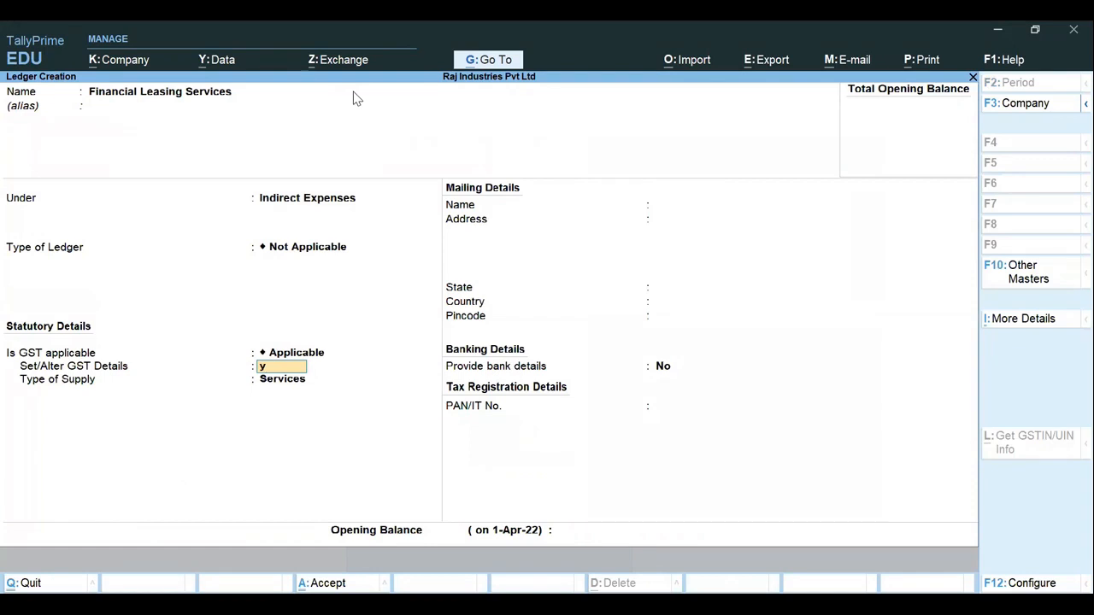
{"action": "key", "text": "Return"}
{"action": "key", "text": "Return"}
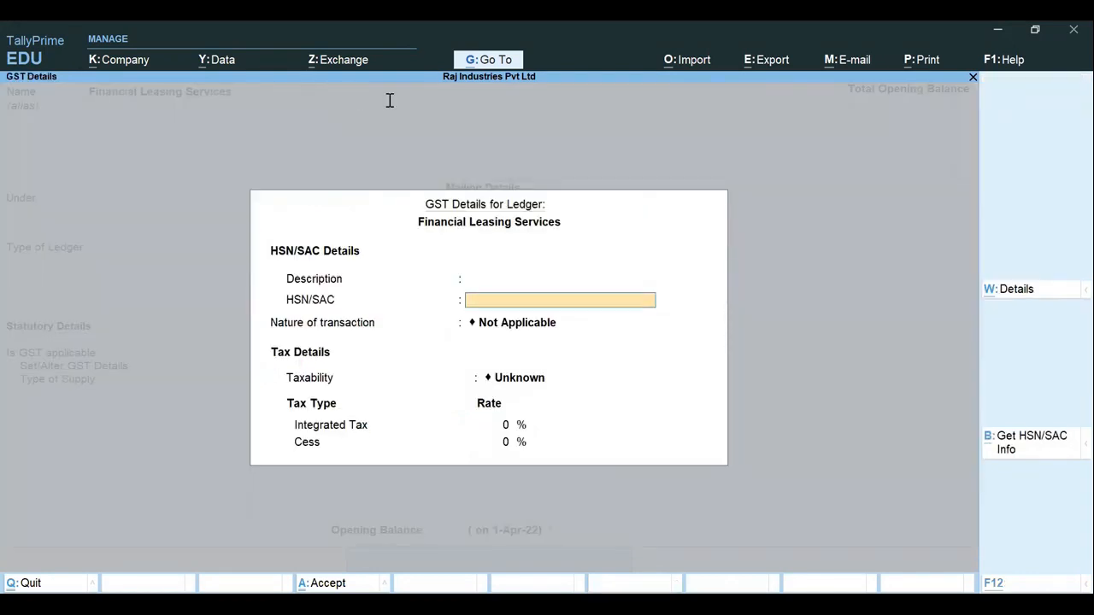
Copy the SAC code 997114 from the Excel case study and paste it as the ledger's HSN/SAC in TallyPrime.
{"action": "key", "text": "alt+Tab"}
{"action": "double_click", "coordinate": [389, 100]}
{"action": "key", "text": "shift+Right"}
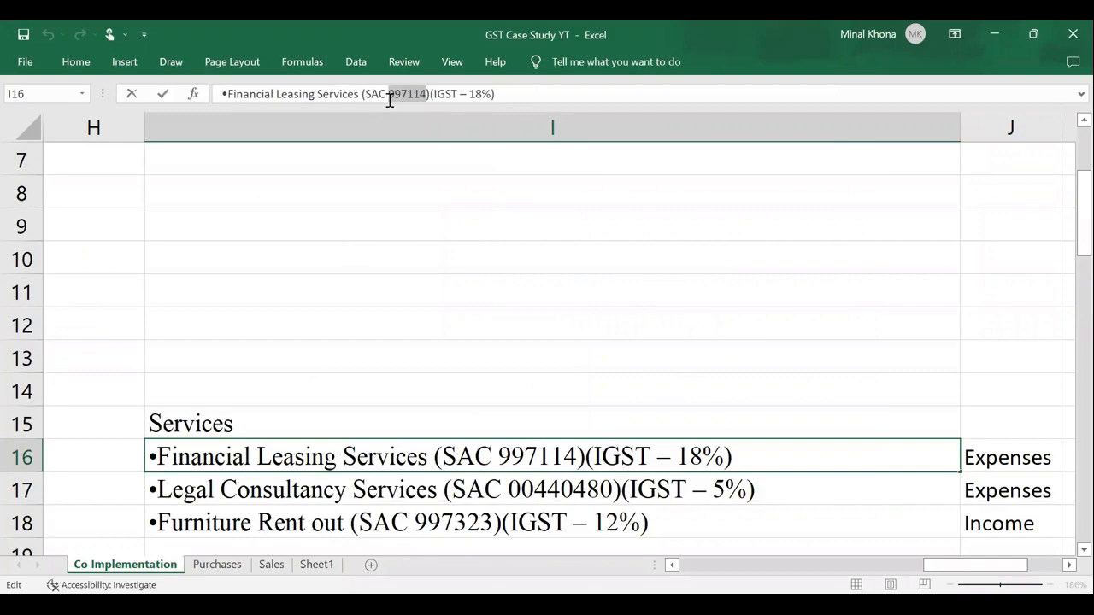
{"action": "key", "text": "ctrl+c"}
{"action": "key", "text": "alt+Tab"}
{"action": "key", "text": "ctrl+alt+v"}
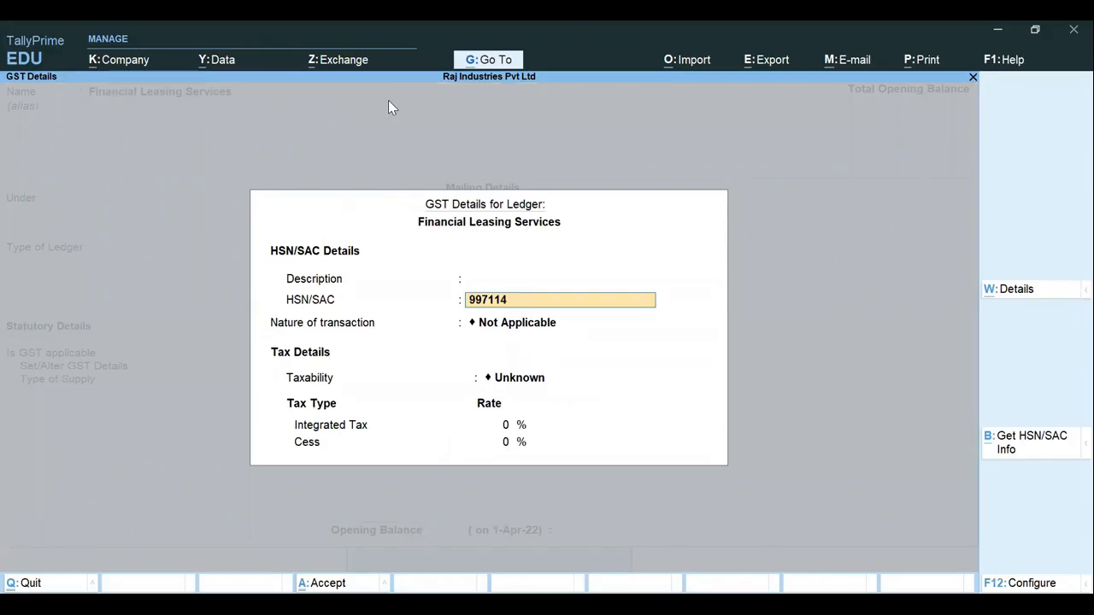
{"action": "key", "text": "Return"}
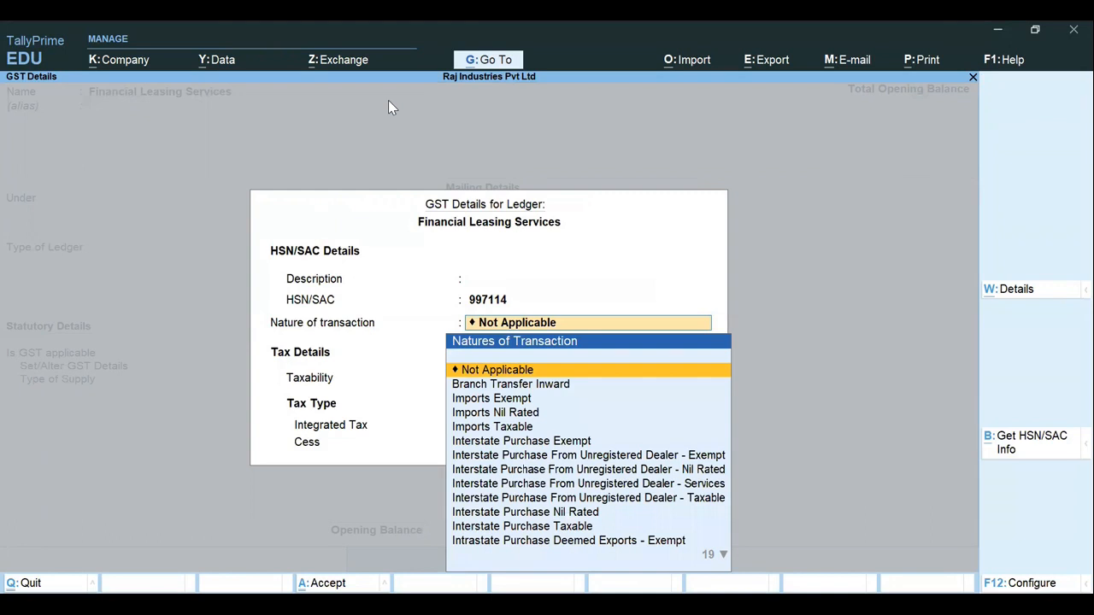
Set the nature of transaction to Purchase Taxable for Financial Leasing Services and switch to Excel to check its IGST rate.
{"action": "type", "text": "Pur"}
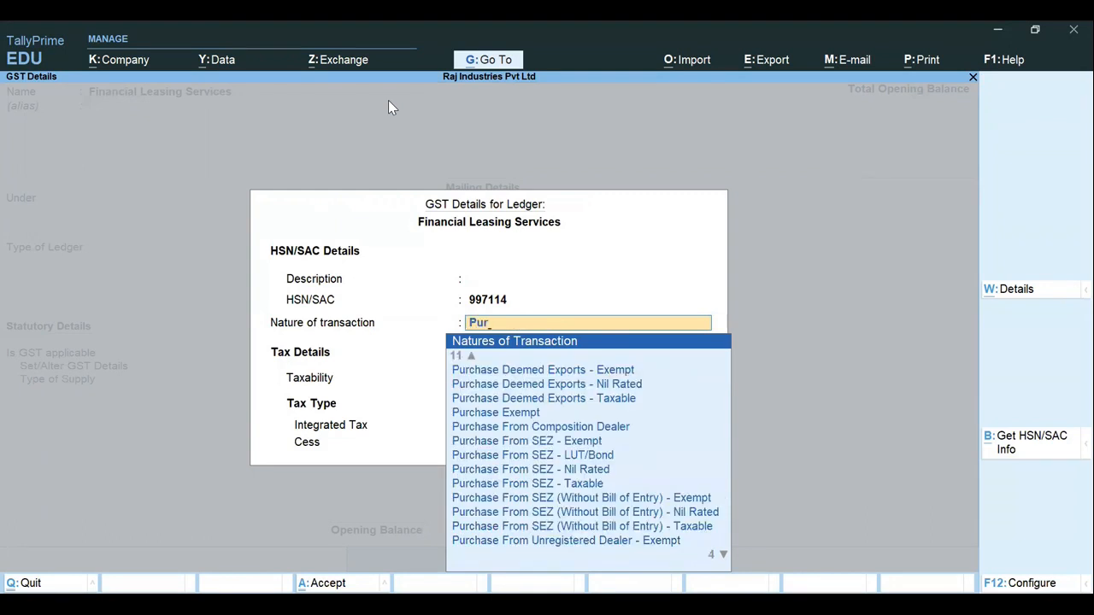
{"action": "key", "text": "End"}
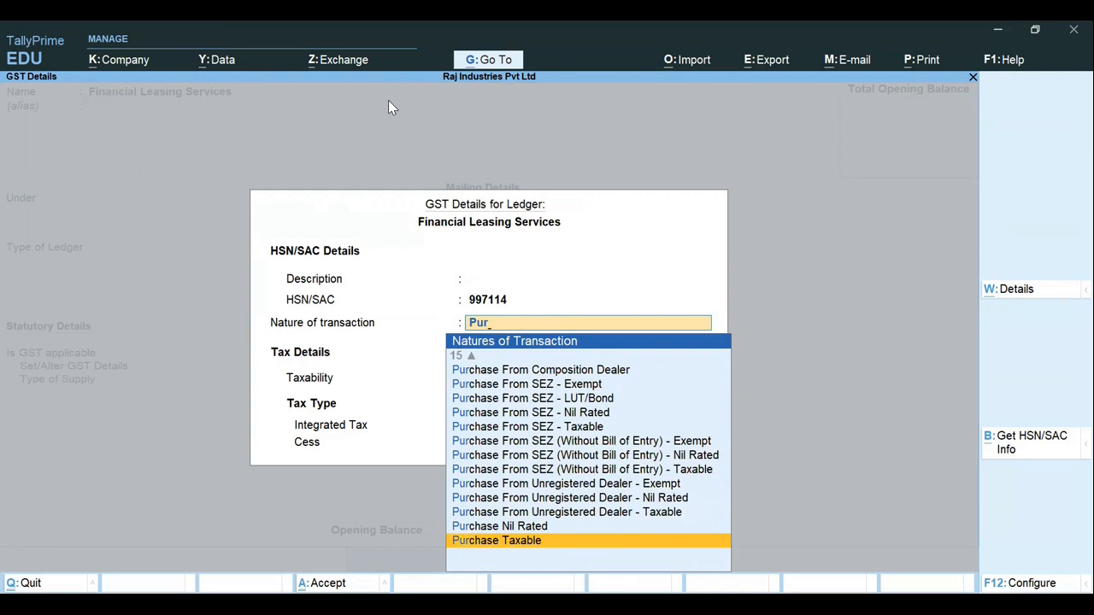
{"action": "key", "text": "Return"}
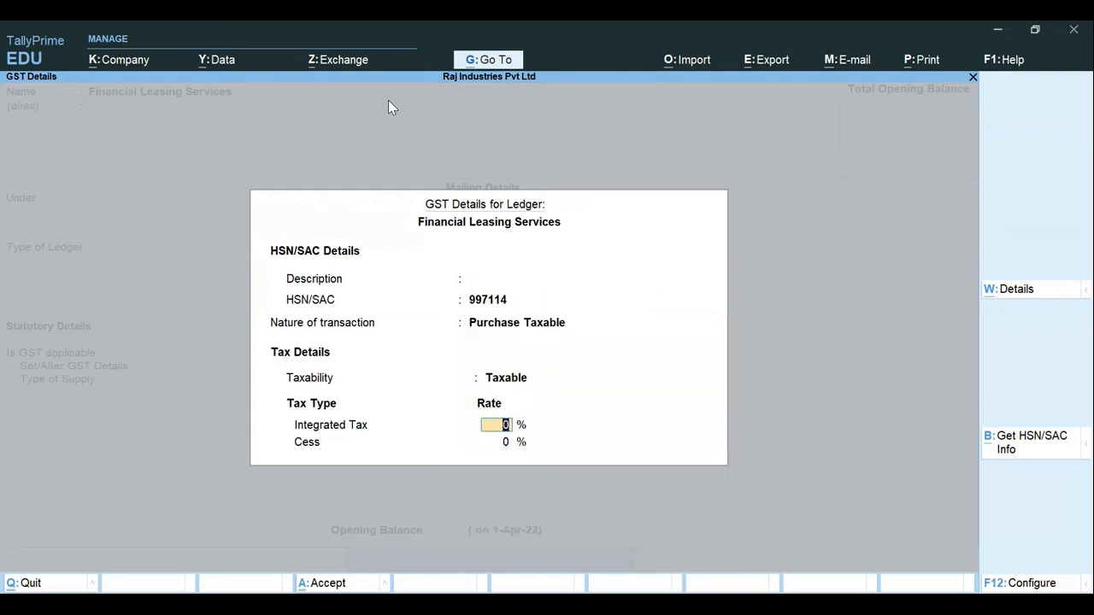
{"action": "key", "text": "alt+Tab"}
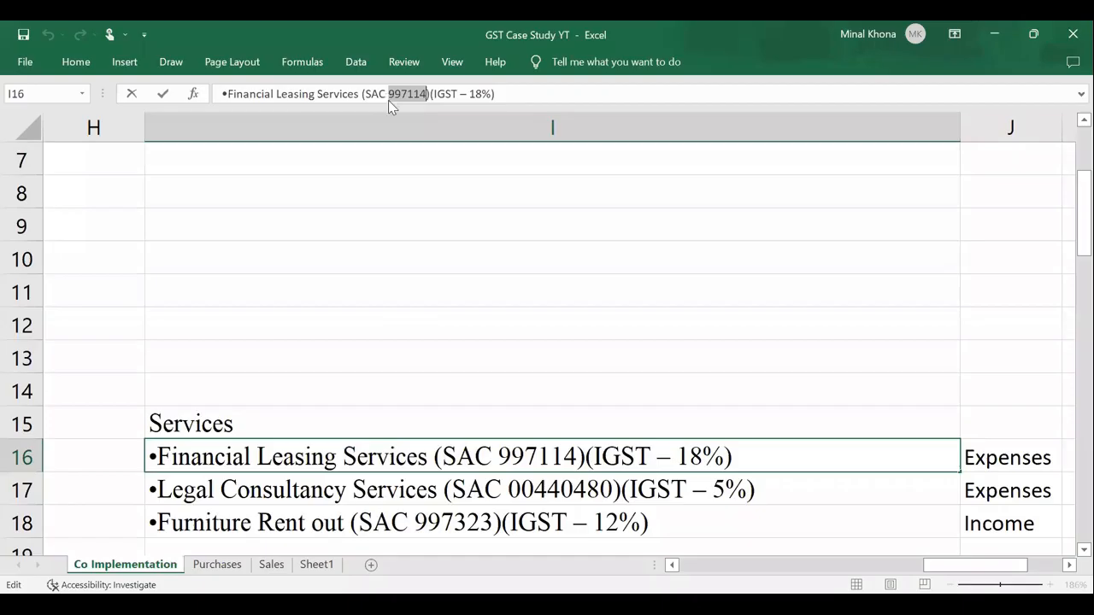
Switch back to TallyPrime, set the Integrated Tax rate to 18% for Financial Leasing Services and accept its GST details without cess.
{"action": "key", "text": "alt+Tab"}
{"action": "type", "text": "18"}
{"action": "key", "text": "Return"}
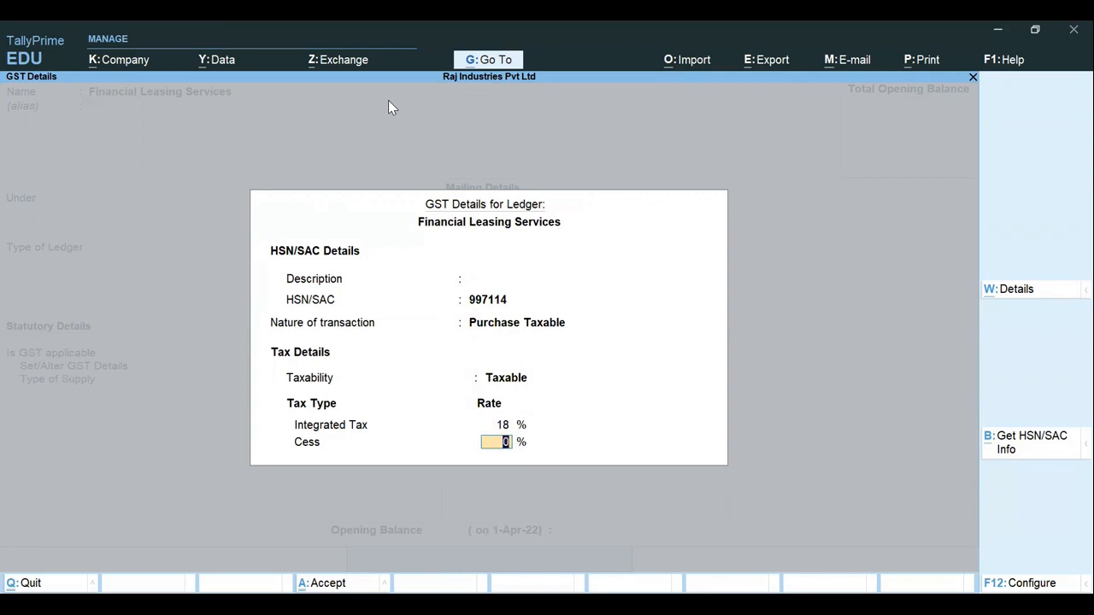
{"action": "key", "text": "Return"}
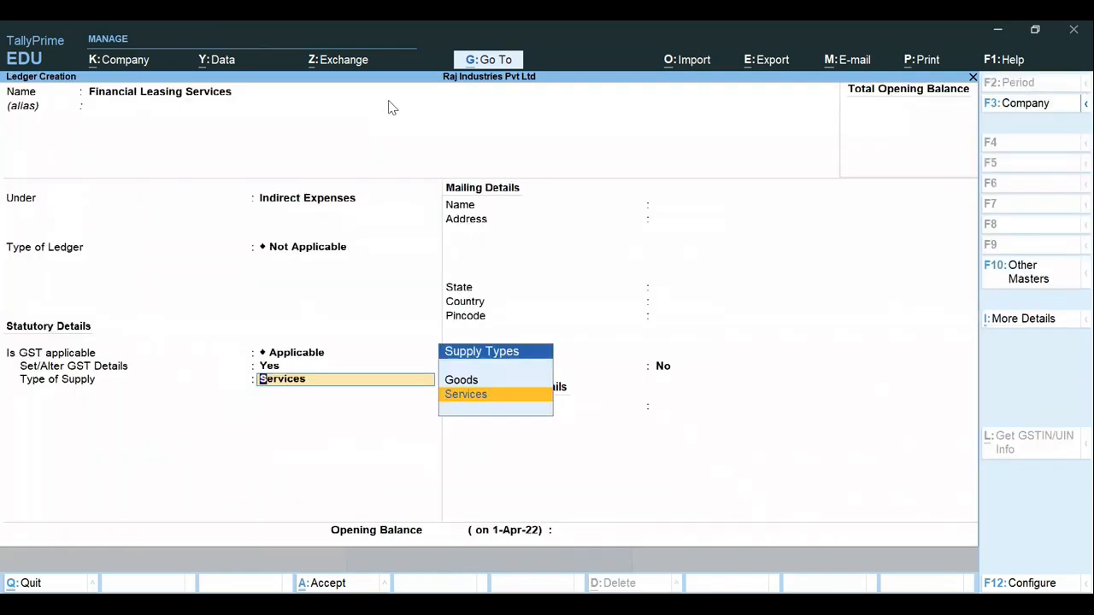
Keep Services as the type of supply and save the Financial Leasing Services ledger without an opening balance.
{"action": "key", "text": "Return"}
{"action": "key", "text": "Return"}
{"action": "key", "text": "Return"}
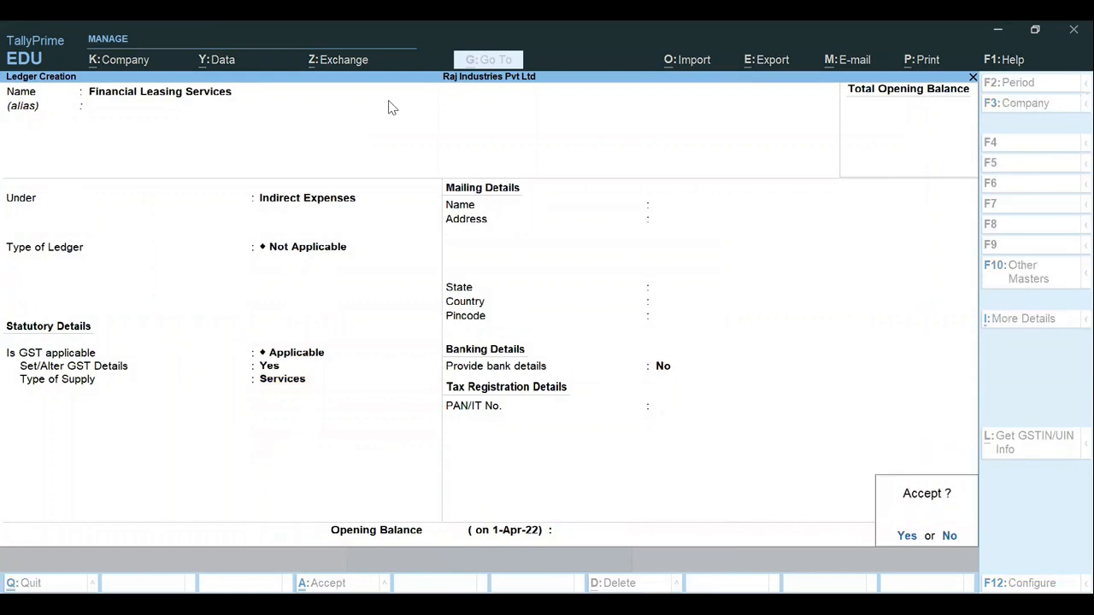
{"action": "key", "text": "Return"}
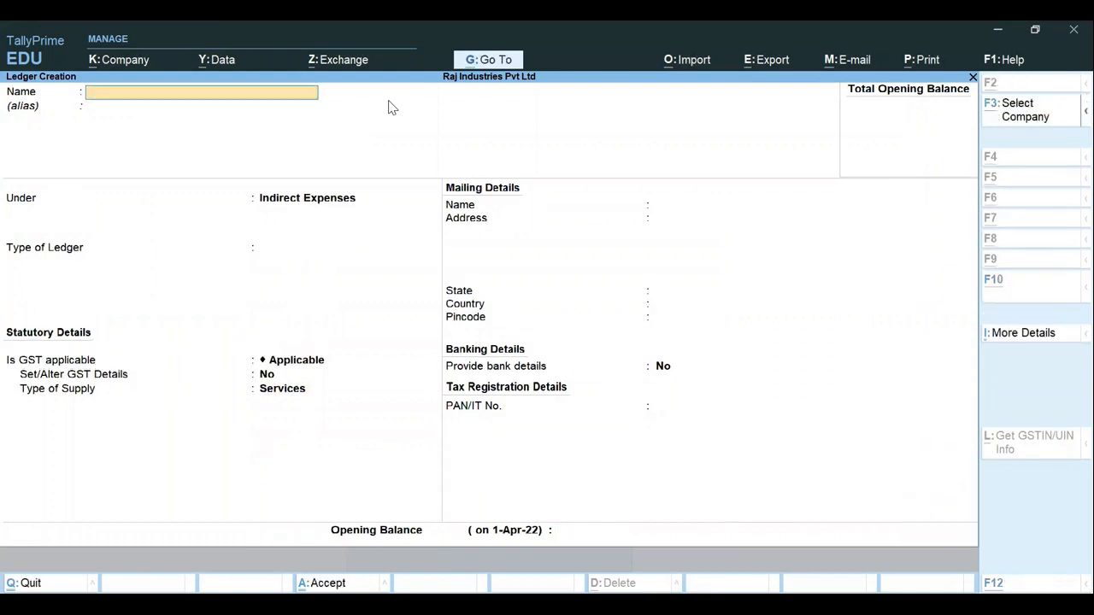
Switch to Excel and copy the name Legal Consultancy Services from its entry in the Services list.
{"action": "key", "text": "alt+Tab"}
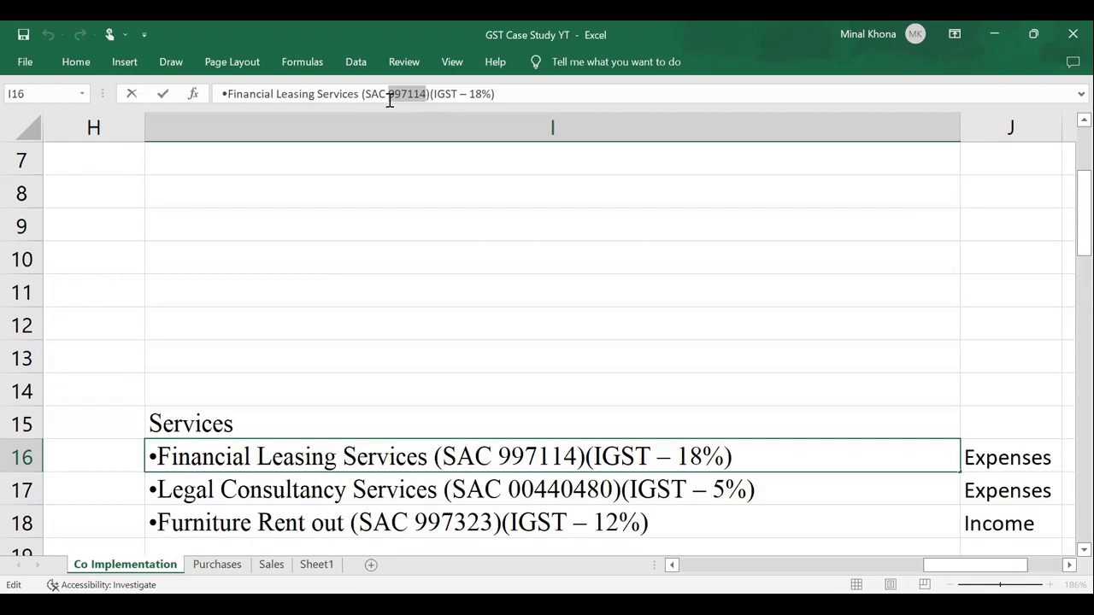
{"action": "key", "text": "Right"}
{"action": "key", "text": "ctrl+Return"}
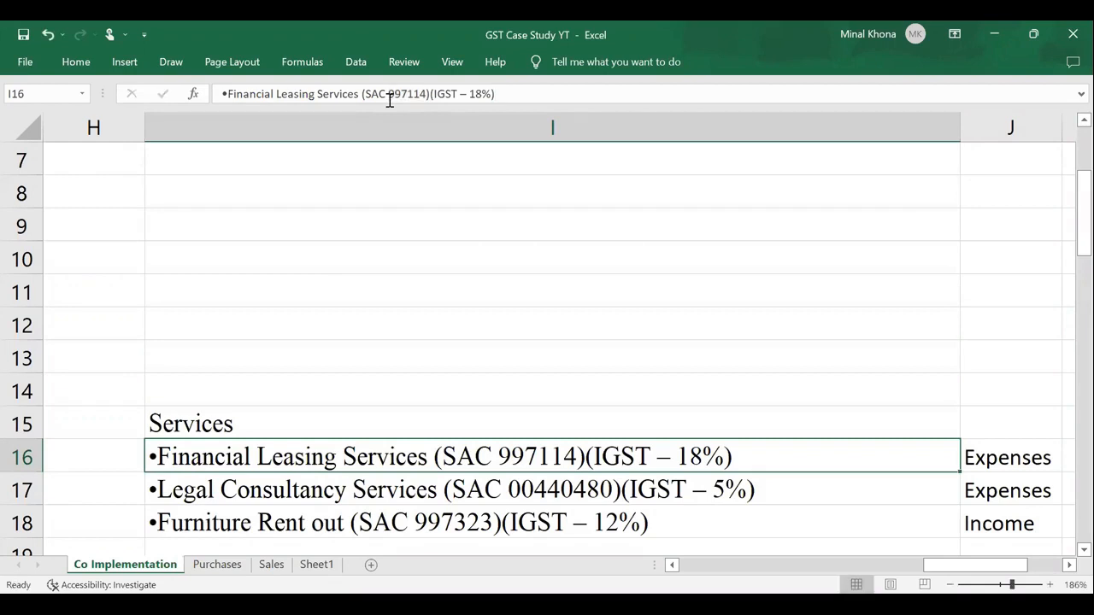
{"action": "key", "text": "Down"}
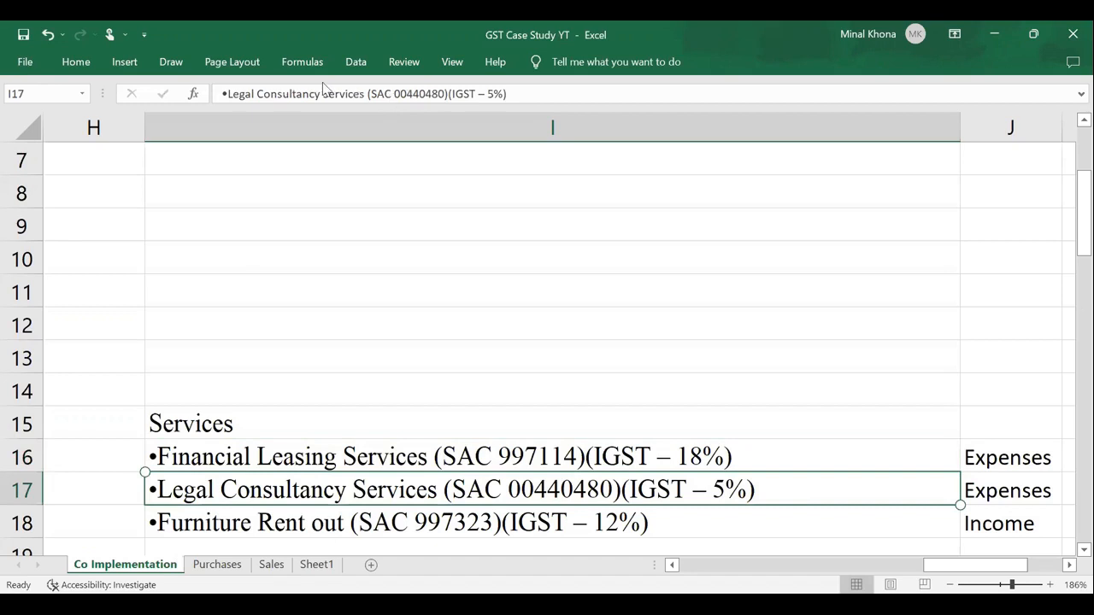
{"action": "left_click", "coordinate": [360, 94]}
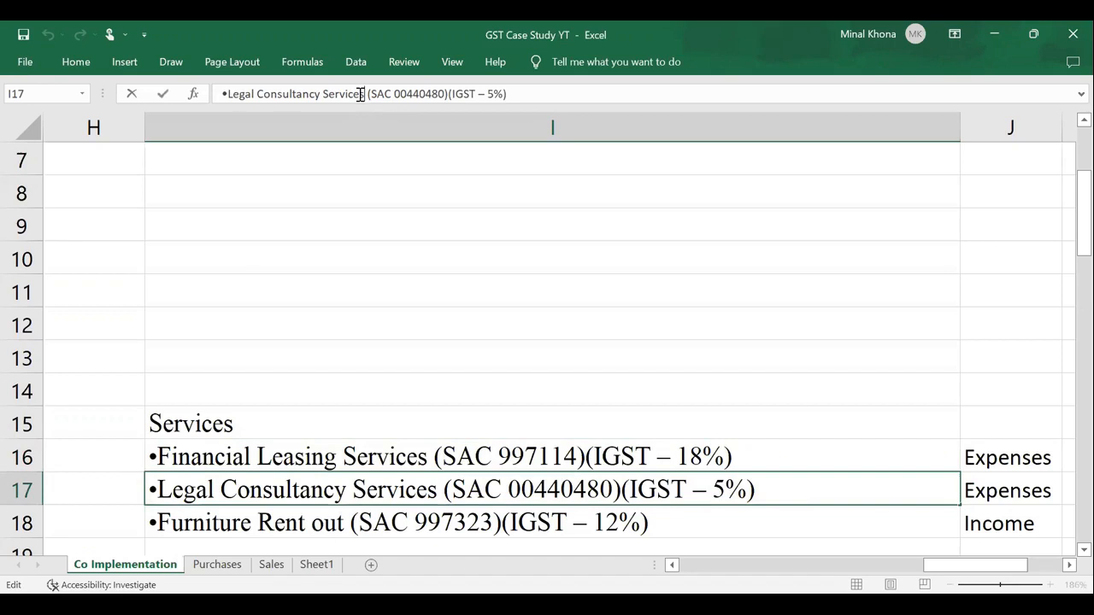
{"action": "key", "text": "shift+Left"}
{"action": "key", "text": "shift+Left"}
{"action": "key", "text": "shift+Left"}
{"action": "key", "text": "shift+Left"}
{"action": "key", "text": "shift+Left"}
{"action": "key", "text": "shift+Left"}
{"action": "key", "text": "shift+Left"}
{"action": "key", "text": "shift+Left"}
{"action": "key", "text": "shift+Left"}
{"action": "key", "text": "shift+Left"}
{"action": "key", "text": "shift+Left"}
{"action": "key", "text": "shift+Left"}
{"action": "key", "text": "shift+Left"}
{"action": "key", "text": "shift+Left"}
{"action": "key", "text": "shift+Left"}
{"action": "key", "text": "shift+Left"}
{"action": "key", "text": "shift+Left"}
{"action": "key", "text": "shift+Left"}
{"action": "key", "text": "shift+Left"}
{"action": "key", "text": "shift+Left"}
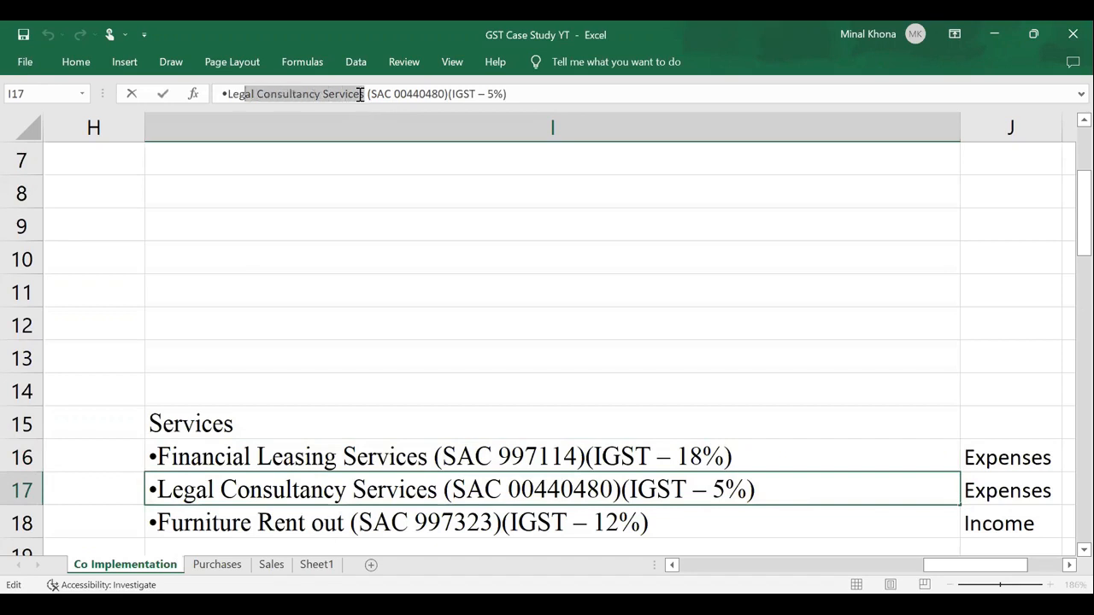
{"action": "key", "text": "Escape"}
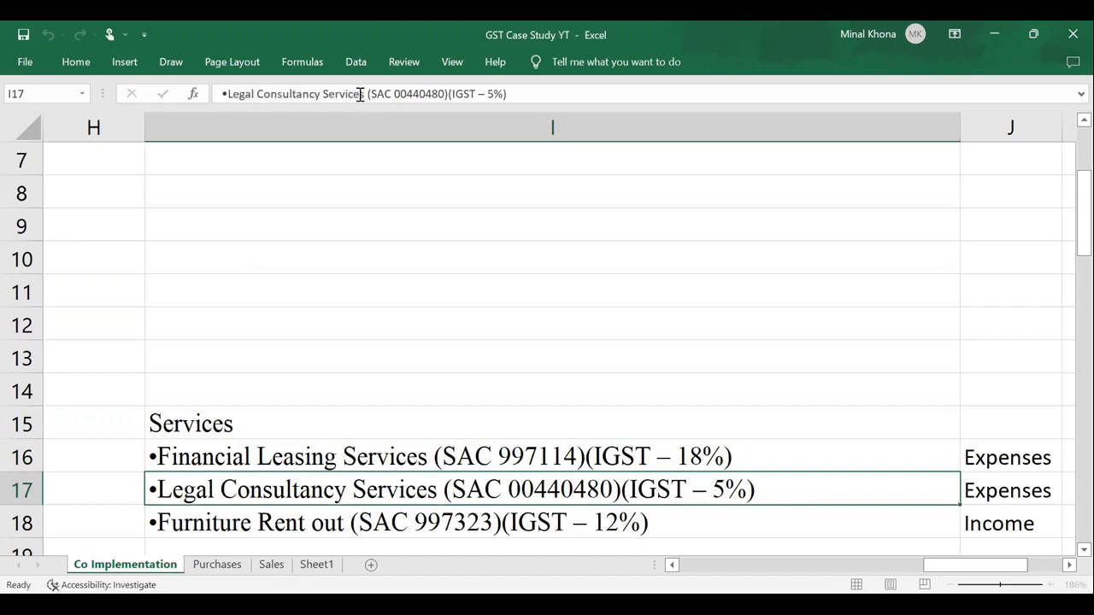
Paste Legal Consultancy Services as the new ledger's name in TallyPrime, under Indirect Expenses with type of ledger Not Applicable.
{"action": "key", "text": "alt+Tab"}
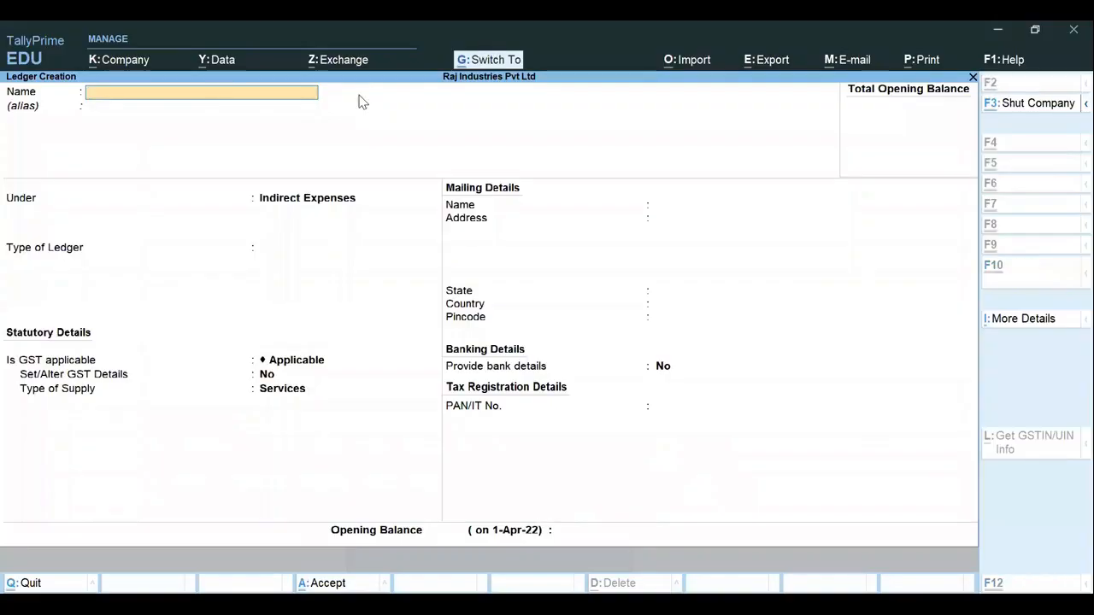
{"action": "key", "text": "ctrl+alt+v"}
{"action": "key", "text": "Return"}
{"action": "key", "text": "Return"}
{"action": "key", "text": "Return"}
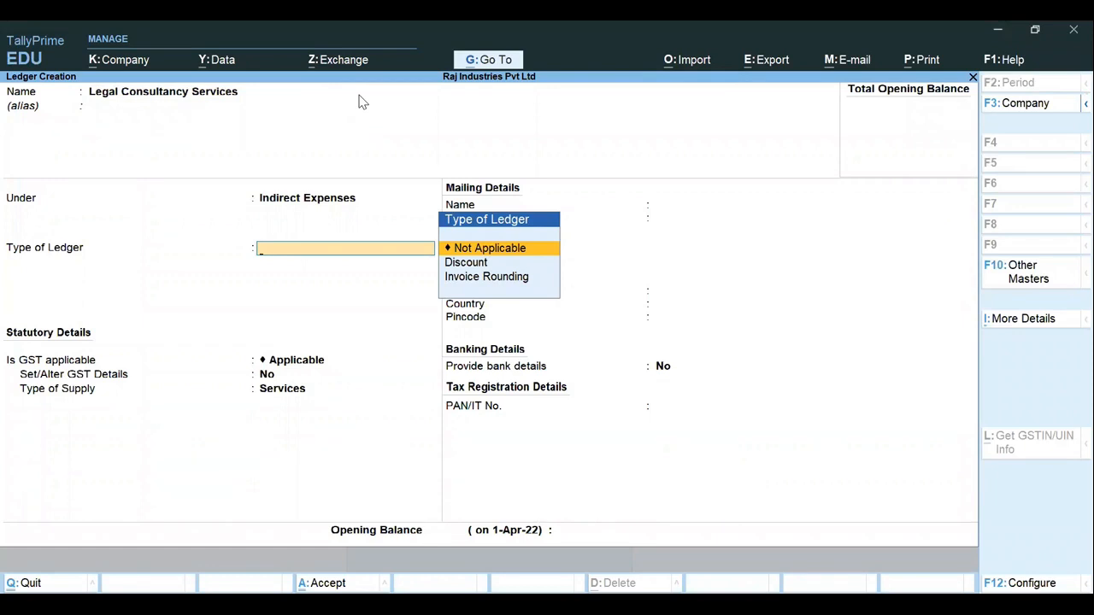
{"action": "key", "text": "Return"}
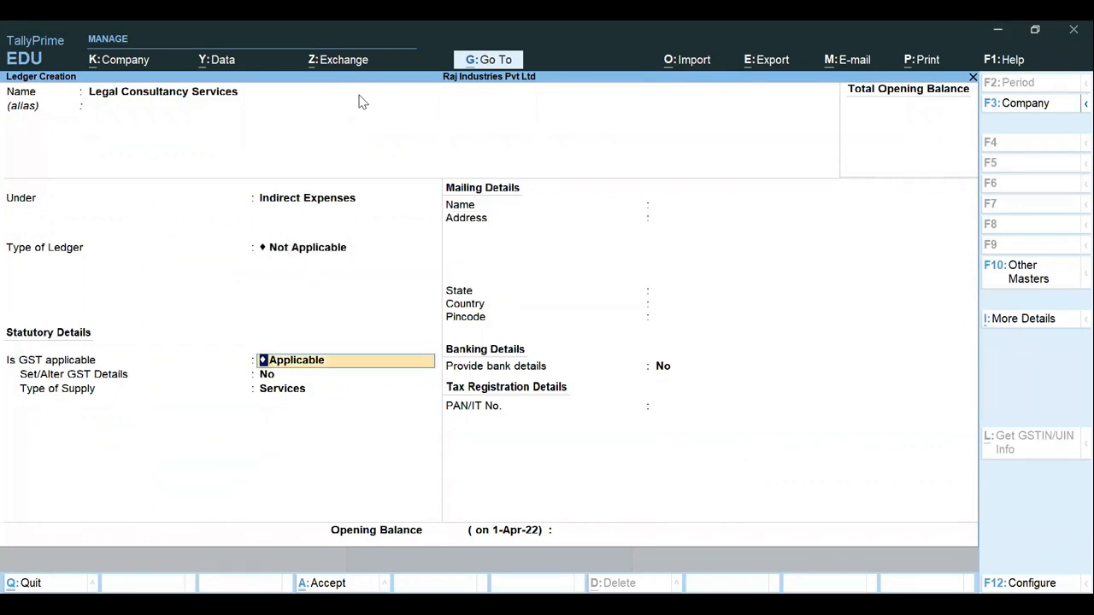
Keep GST applicable for Legal Consultancy Services, set Set/Alter GST Details to Yes and leave the description blank.
{"action": "key", "text": "Return"}
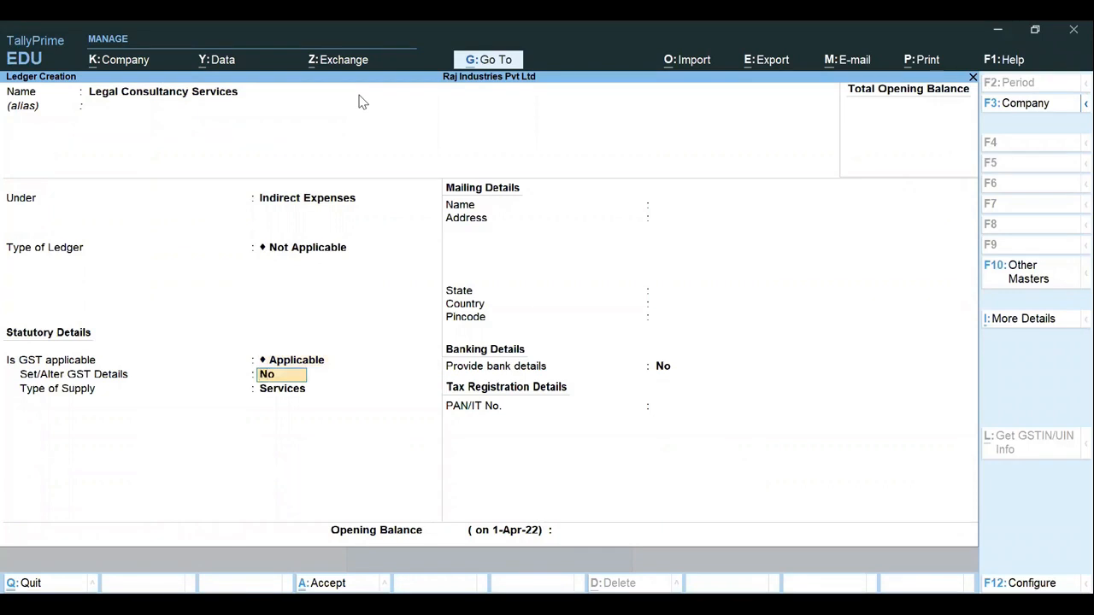
{"action": "type", "text": "y"}
{"action": "key", "text": "Return"}
{"action": "key", "text": "Return"}
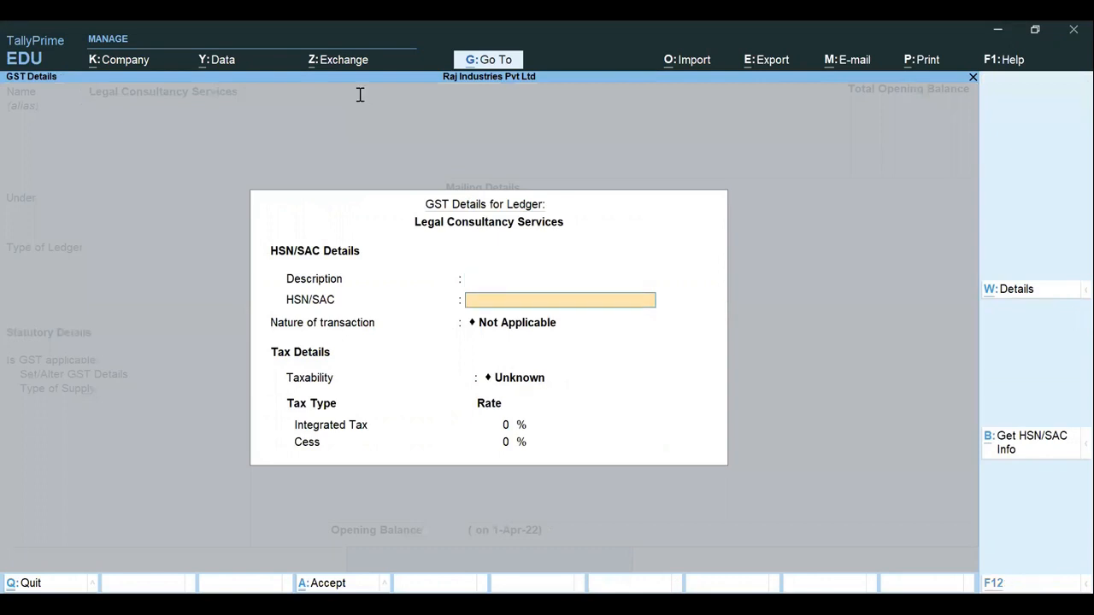
Copy the SAC code 00440480 from the Legal Consultancy Services entry in Excel and paste it as the ledger's HSN/SAC in TallyPrime.
{"action": "key", "text": "alt+Tab"}
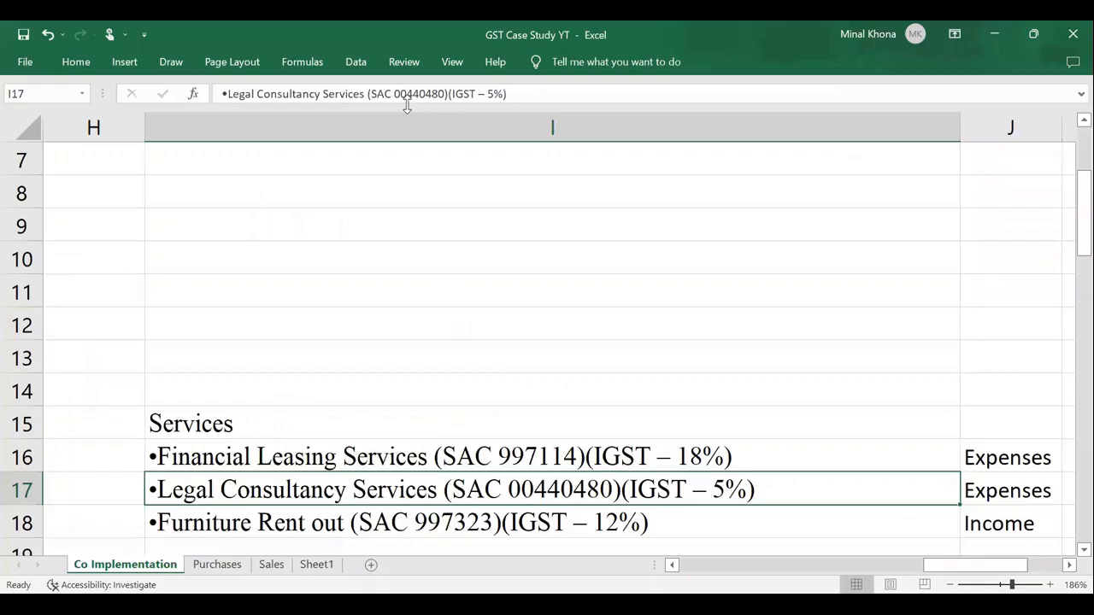
{"action": "left_click", "coordinate": [395, 91]}
{"action": "key", "text": "shift+Right"}
{"action": "key", "text": "shift+Right"}
{"action": "key", "text": "shift+Right"}
{"action": "key", "text": "shift+Right"}
{"action": "key", "text": "shift+Right"}
{"action": "key", "text": "shift+Right"}
{"action": "key", "text": "shift+Right"}
{"action": "key", "text": "shift+Right"}
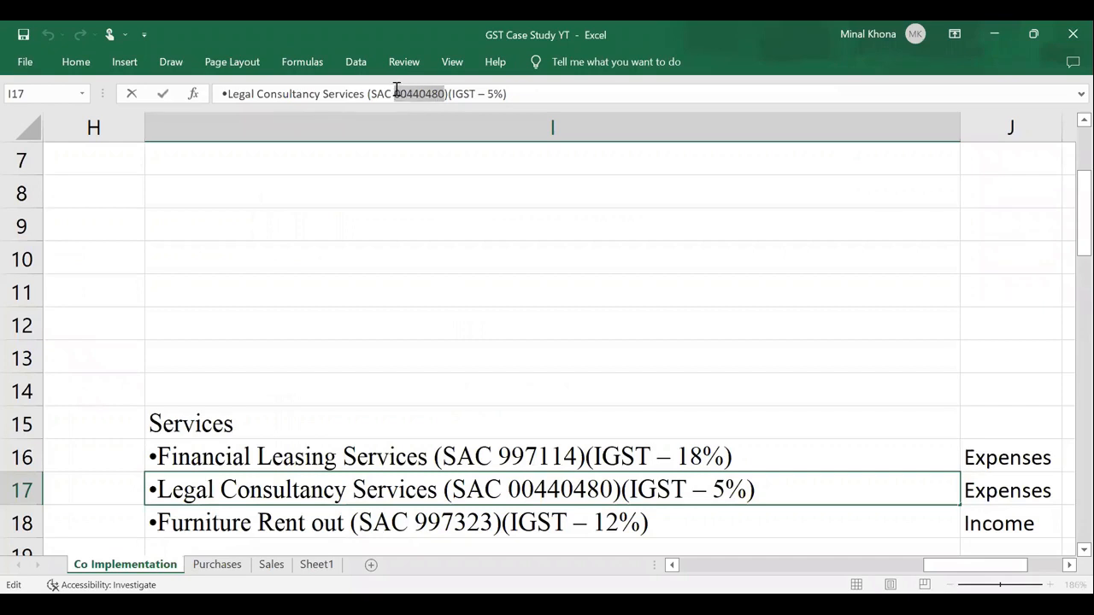
{"action": "key", "text": "alt+Tab"}
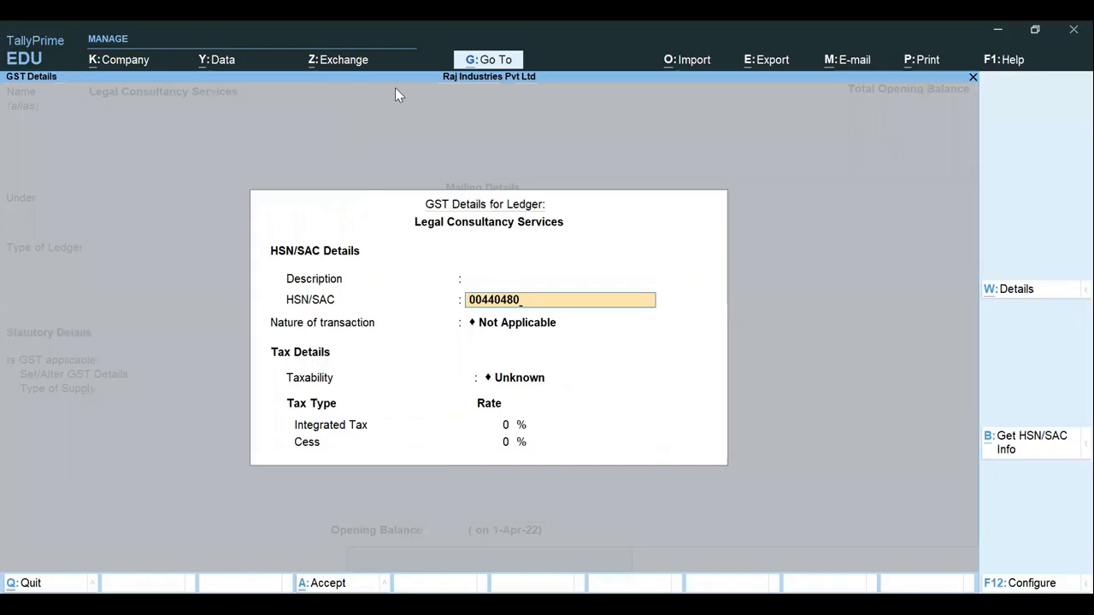
{"action": "key", "text": "Return"}
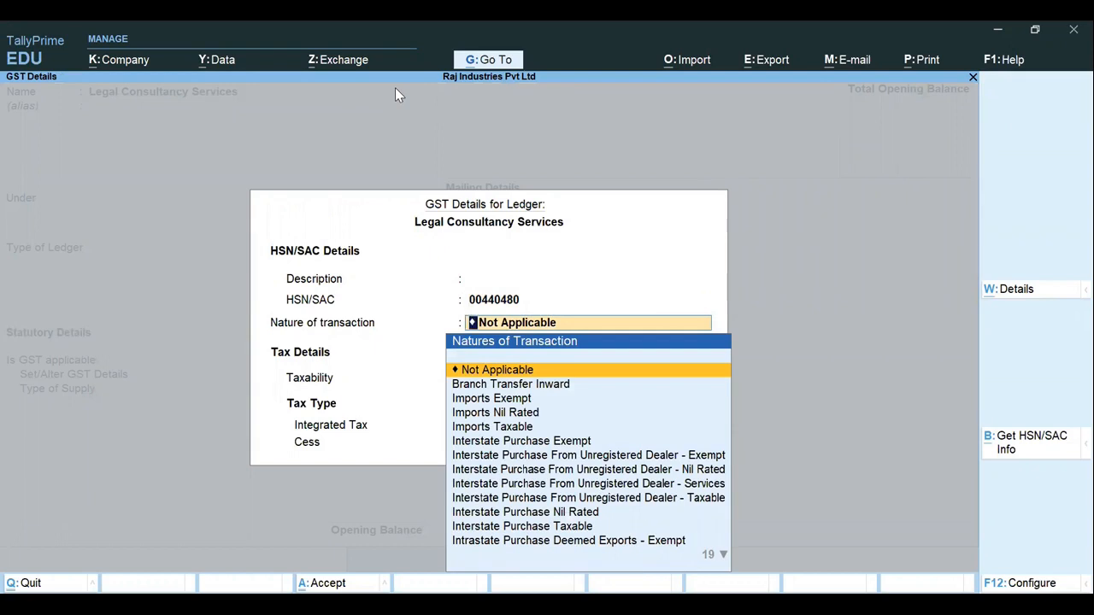
Set the nature of transaction to Interstate Purchase Taxable and, after checking the rate in Excel, the Integrated Tax rate to 5%.
{"action": "type", "text": "Inter"}
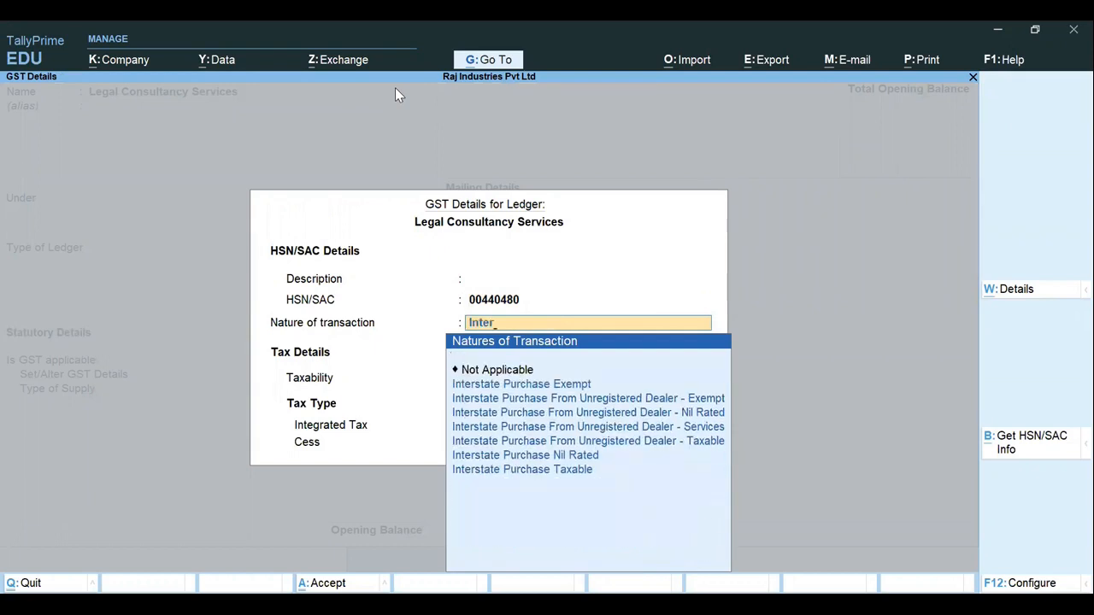
{"action": "key", "text": "Up"}
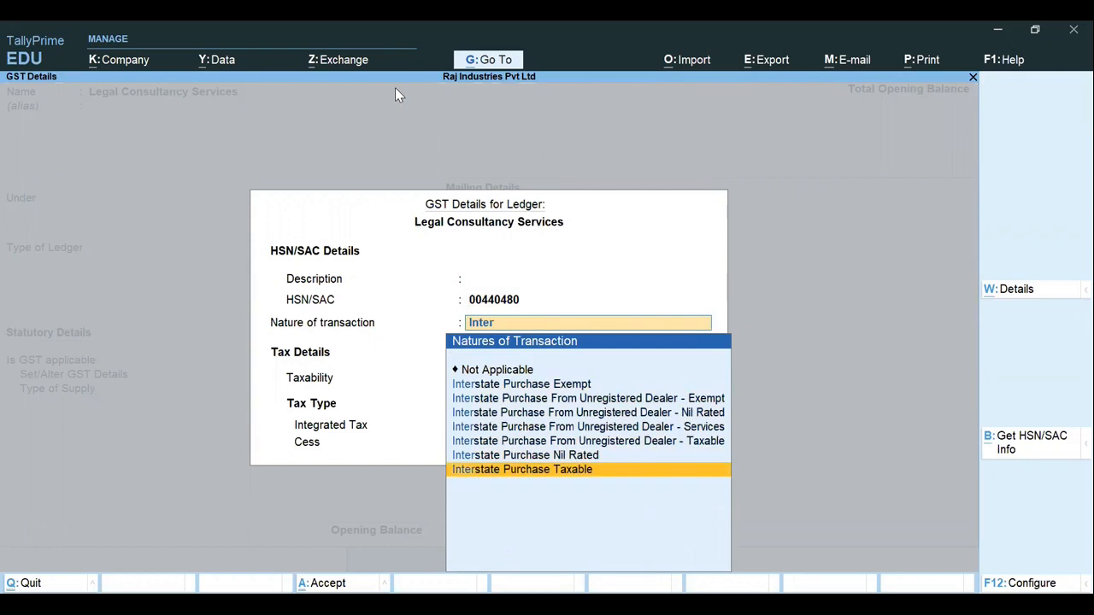
{"action": "key", "text": "Return"}
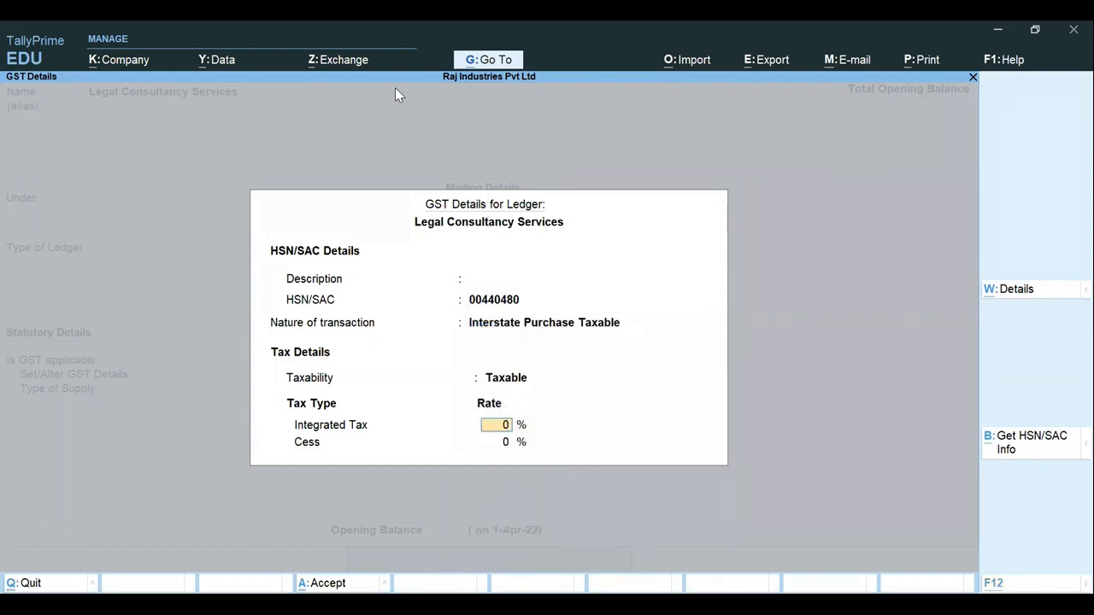
{"action": "key", "text": "alt+Tab"}
{"action": "key", "text": "alt+Tab"}
{"action": "type", "text": "5"}
{"action": "key", "text": "Return"}
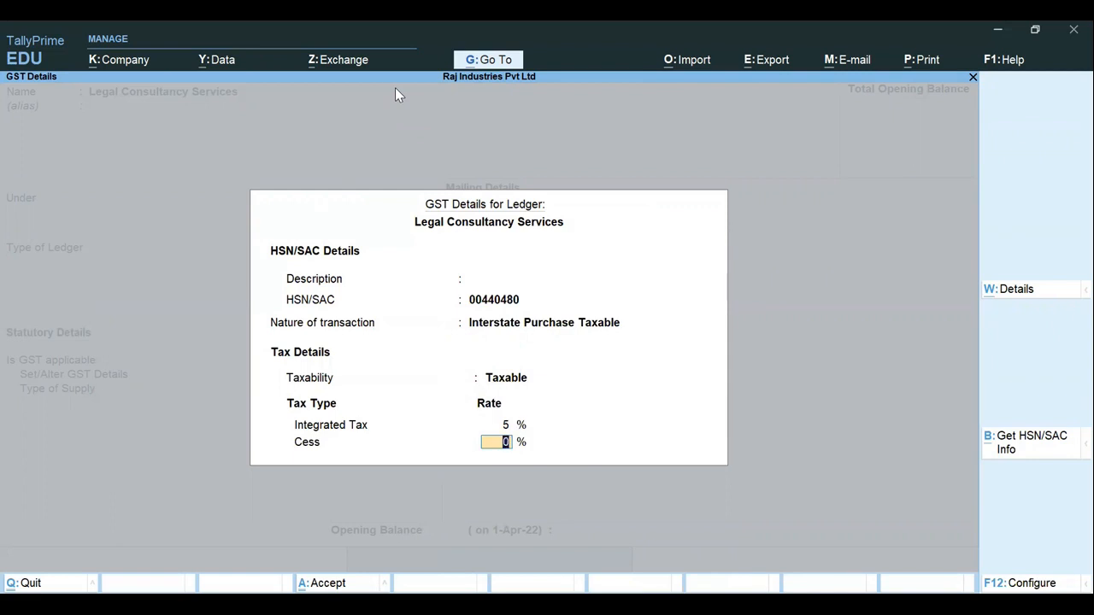
Recheck the nature of transaction, keep Interstate Purchase Taxable and accept the GST details of Legal Consultancy Services.
{"action": "left_click", "coordinate": [504, 325]}
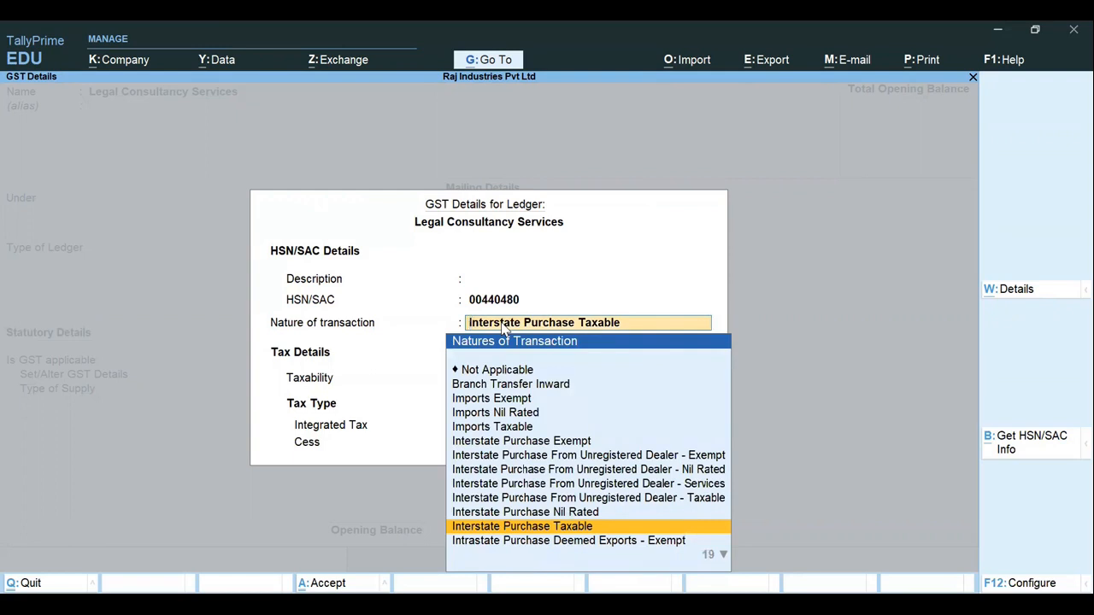
{"action": "key", "text": "Return"}
{"action": "key", "text": "Return"}
{"action": "key", "text": "Return"}
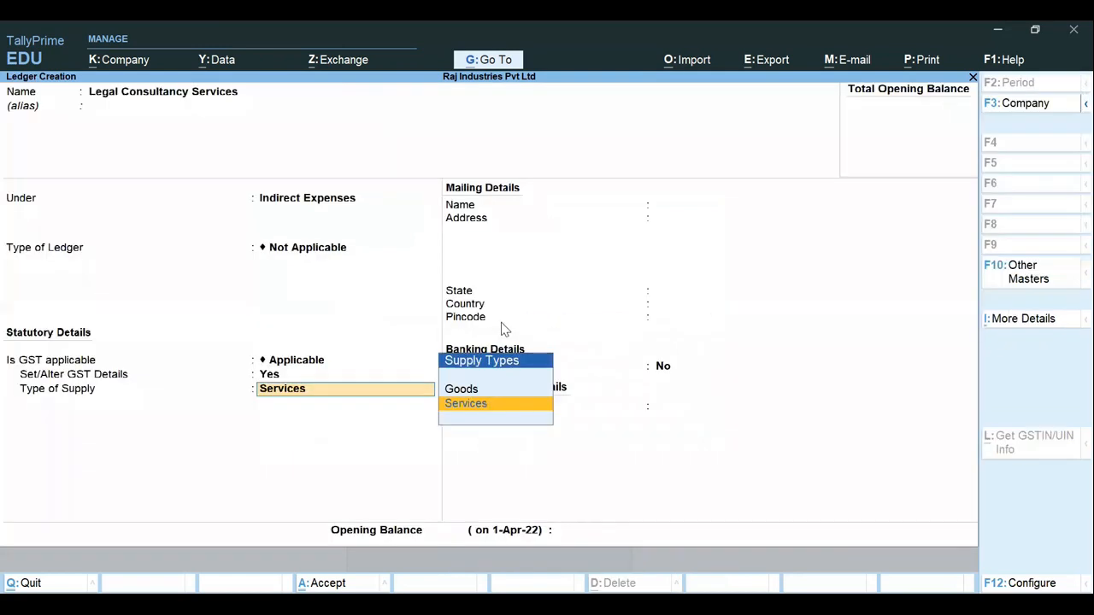
Keep Services as the type of supply and save the Legal Consultancy Services ledger without an opening balance.
{"action": "key", "text": "Return"}
{"action": "key", "text": "Return"}
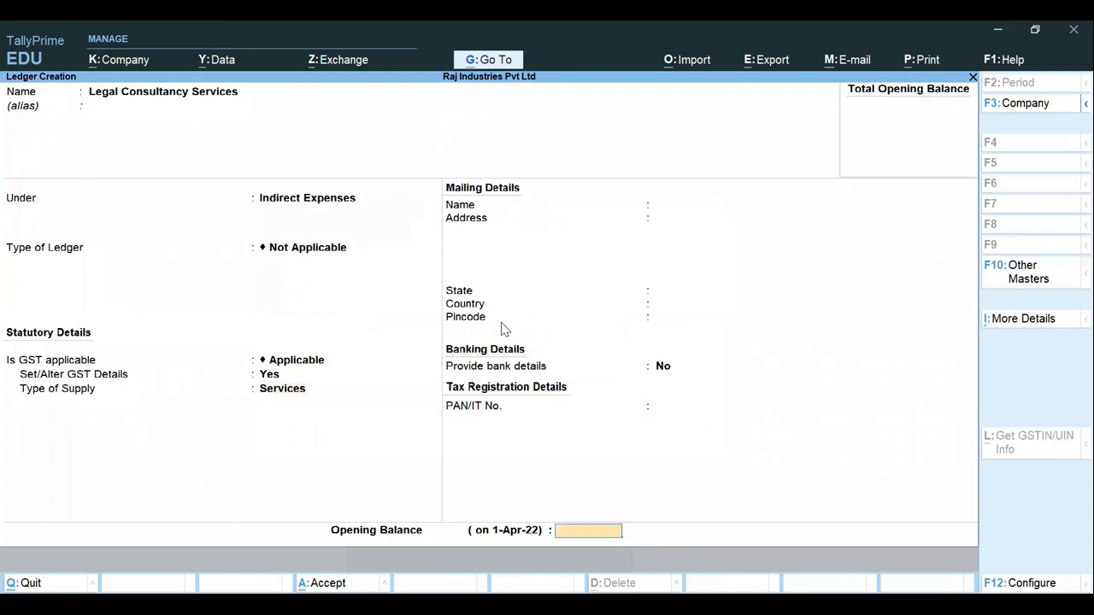
{"action": "key", "text": "Return"}
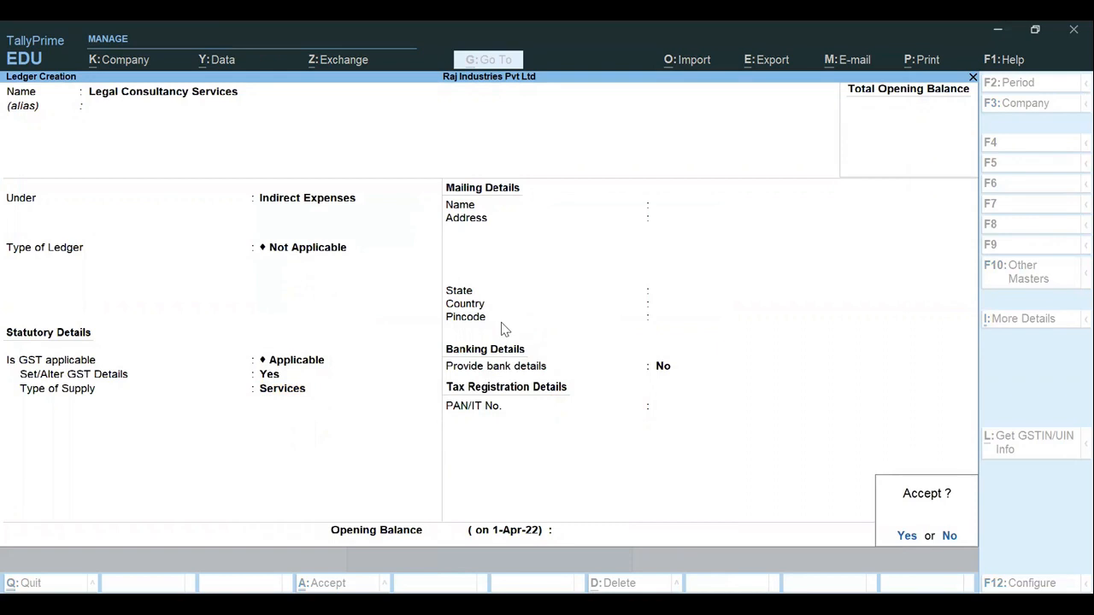
{"action": "key", "text": "Return"}
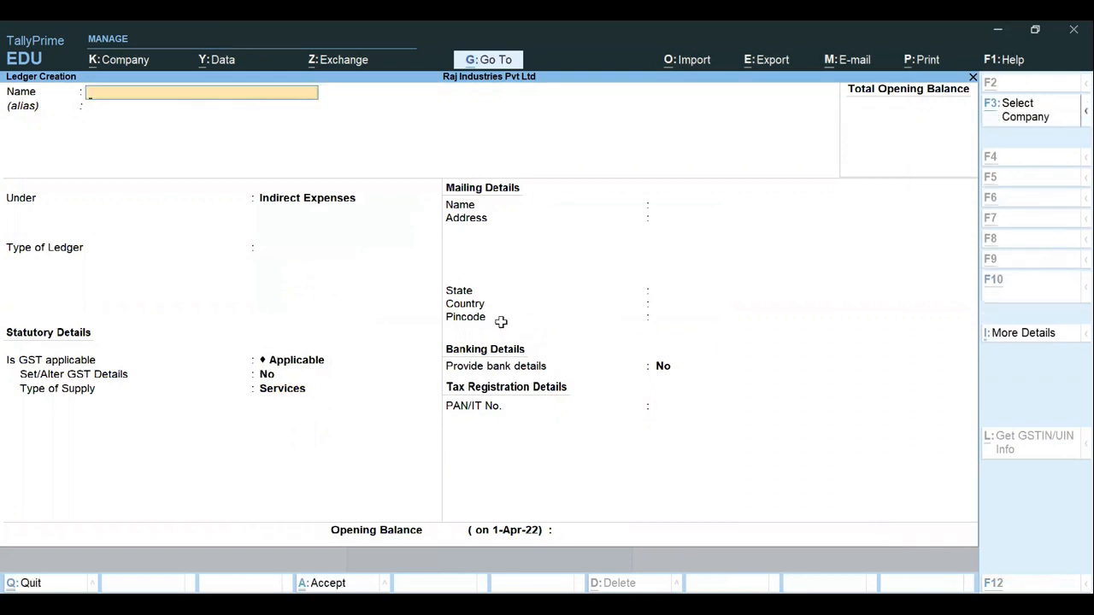
Check the Furniture Rent out entry in Excel, and name the new TallyPrime ledger Furniture Rent Out Income A/c.
{"action": "key", "text": "alt+Tab"}
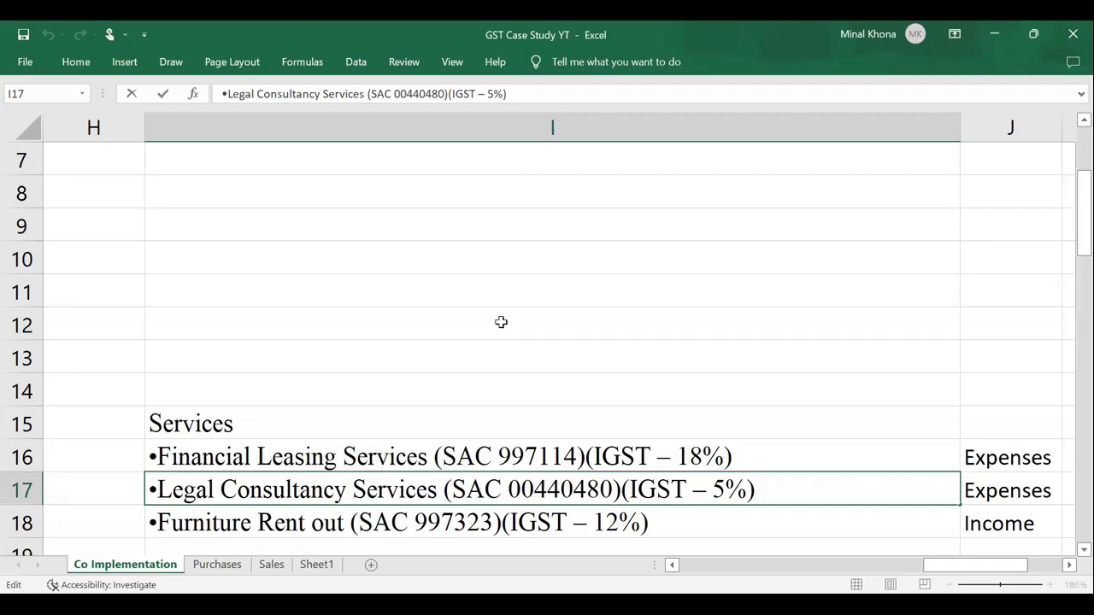
{"action": "key", "text": "Escape"}
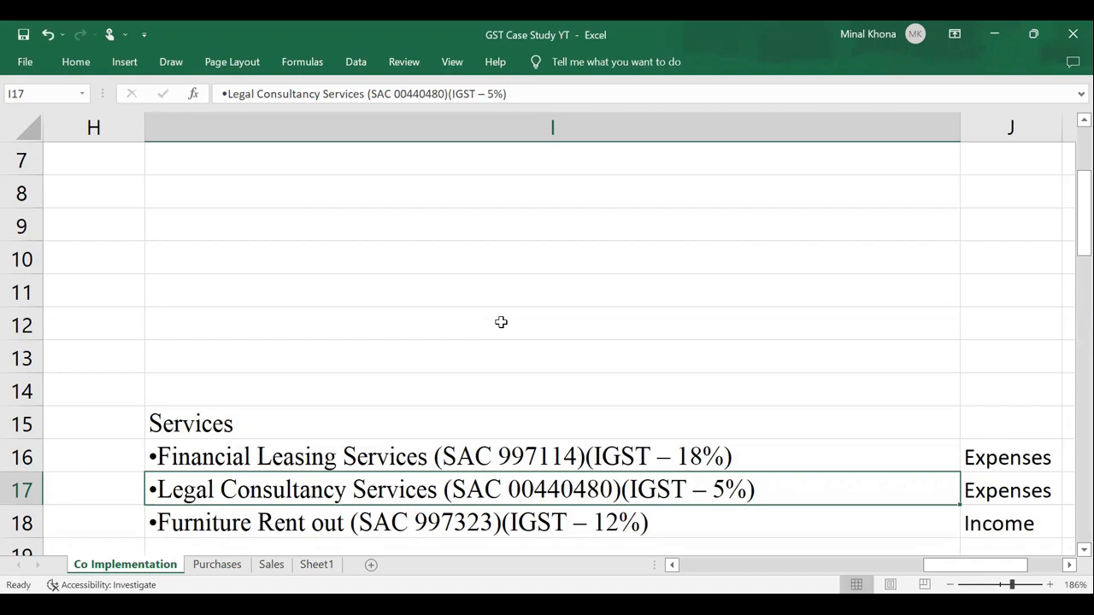
{"action": "key", "text": "Down"}
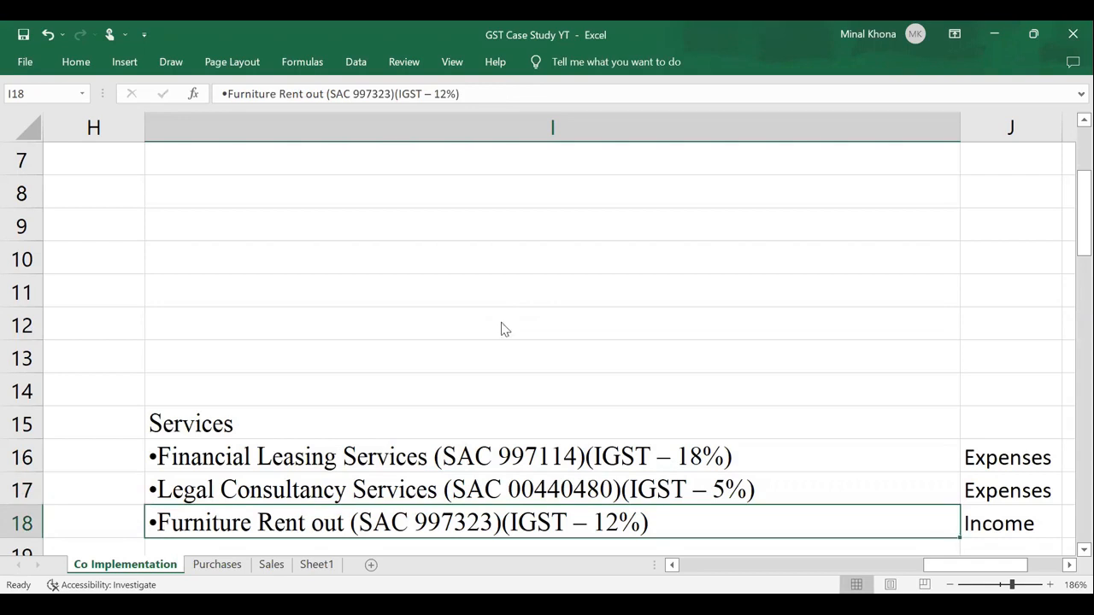
{"action": "key", "text": "alt+Tab"}
{"action": "type", "text": "Furnitu"}
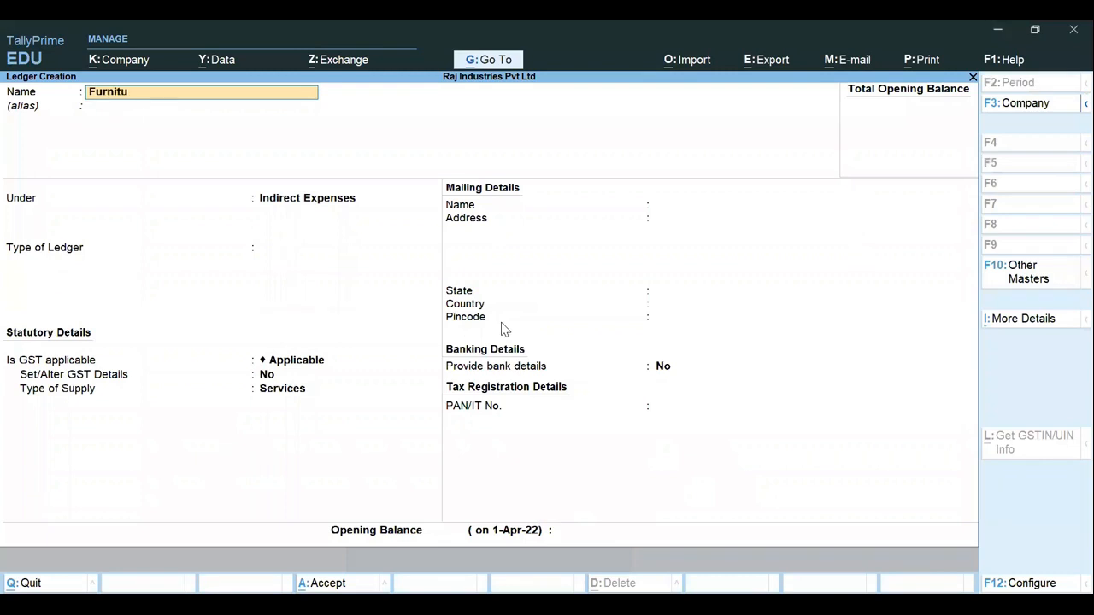
{"action": "type", "text": "re Rent Out Income A/c"}
{"action": "key", "text": "Return"}
Place Furniture Rent Out Income A/c under Indirect Incomes with type of ledger Not Applicable.
{"action": "type", "text": "Ind"}
{"action": "key", "text": "Down"}
{"action": "key", "text": "Down"}
{"action": "key", "text": "Return"}
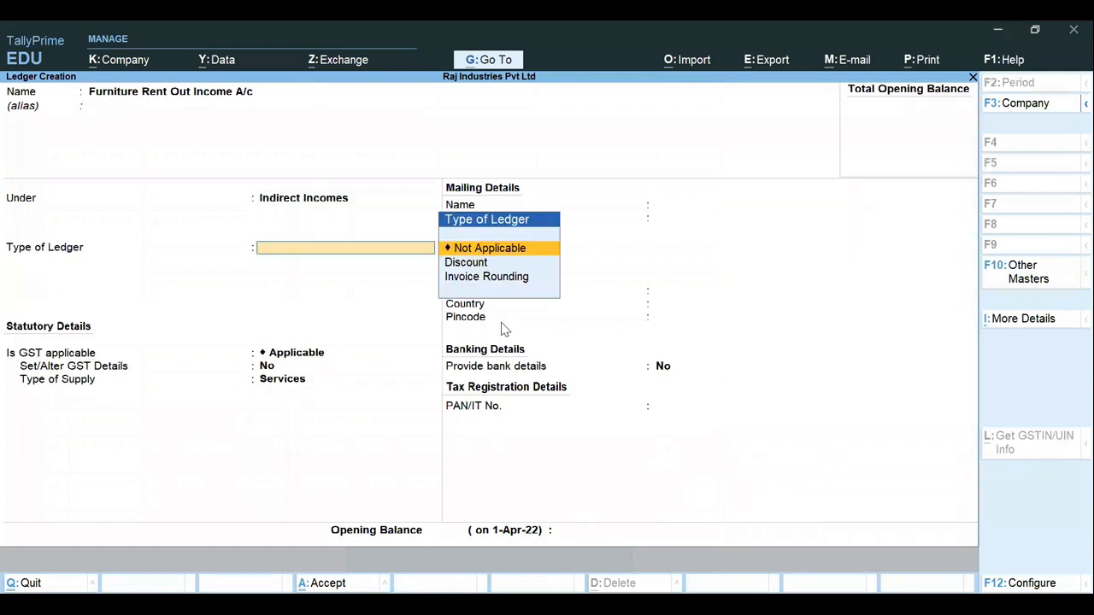
{"action": "key", "text": "Return"}
Keep GST applicable for Furniture Rent Out Income A/c, set Set/Alter GST Details to Yes and leave the description blank.
{"action": "key", "text": "Return"}
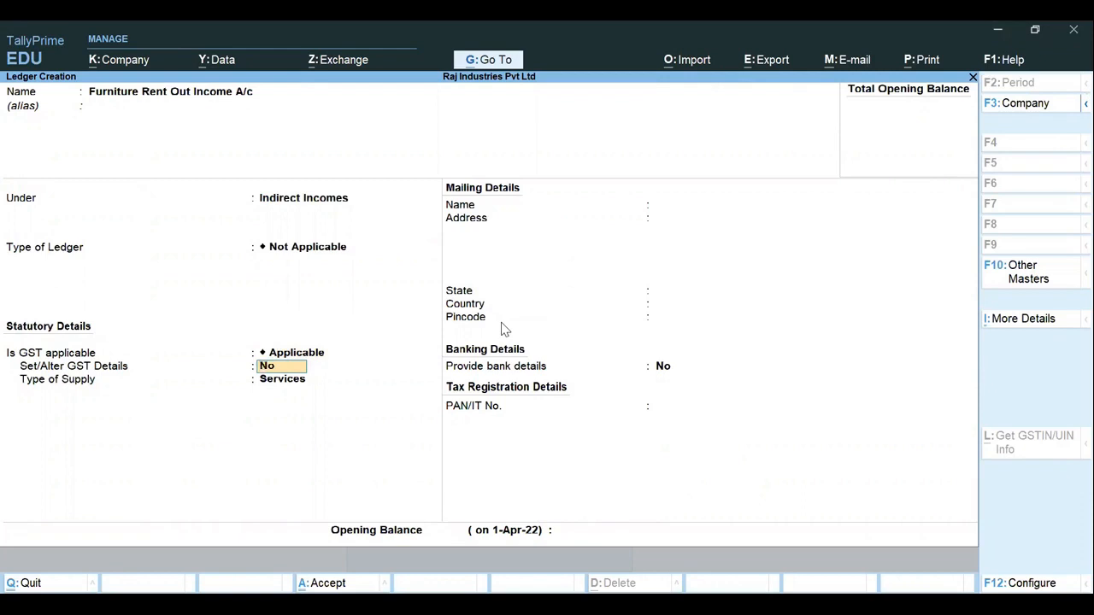
{"action": "type", "text": "y"}
{"action": "key", "text": "Return"}
{"action": "key", "text": "Return"}
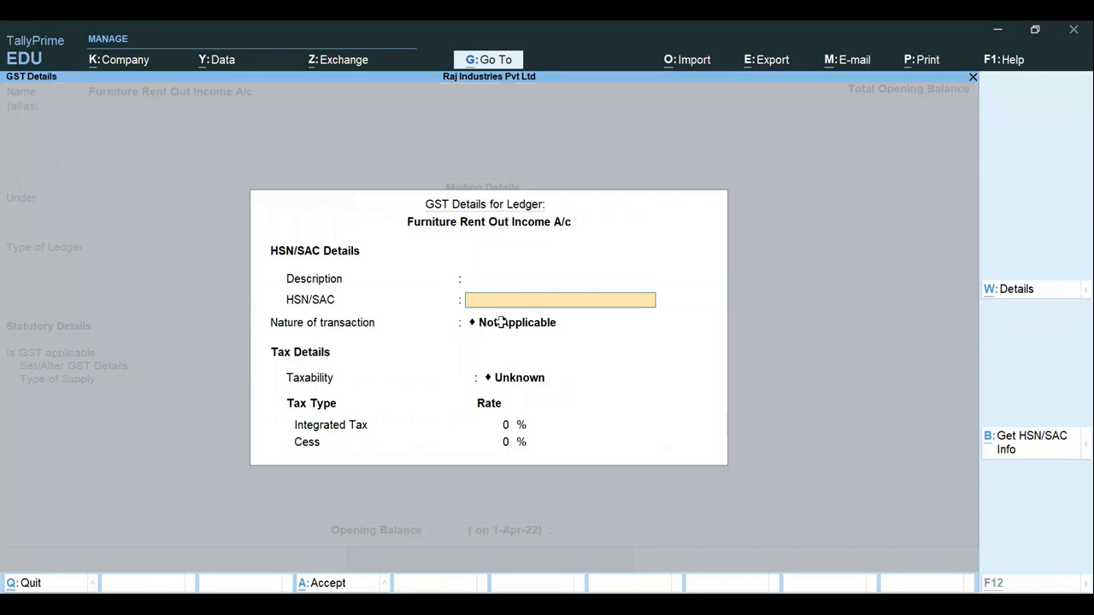
Copy SAC code 997323 from the Furniture Rent out entry in Excel into the HSN/SAC of the TallyPrime ledger's GST details.
{"action": "key", "text": "alt+Tab"}
{"action": "left_click", "coordinate": [354, 94]}
{"action": "key", "text": "shift+Right"}
{"action": "key", "text": "shift+Right"}
{"action": "key", "text": "shift+Right"}
{"action": "key", "text": "shift+Right"}
{"action": "key", "text": "shift+Right"}
{"action": "key", "text": "shift+Right"}
{"action": "key", "text": "ctrl+c"}
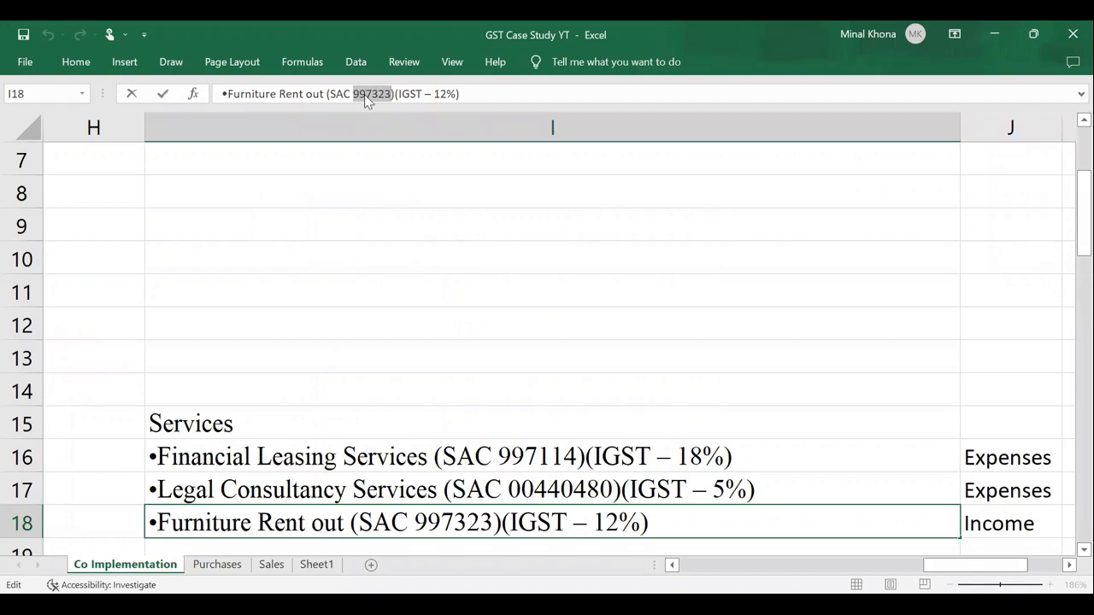
{"action": "key", "text": "Escape"}
{"action": "key", "text": "alt+Tab"}
{"action": "key", "text": "ctrl+v"}
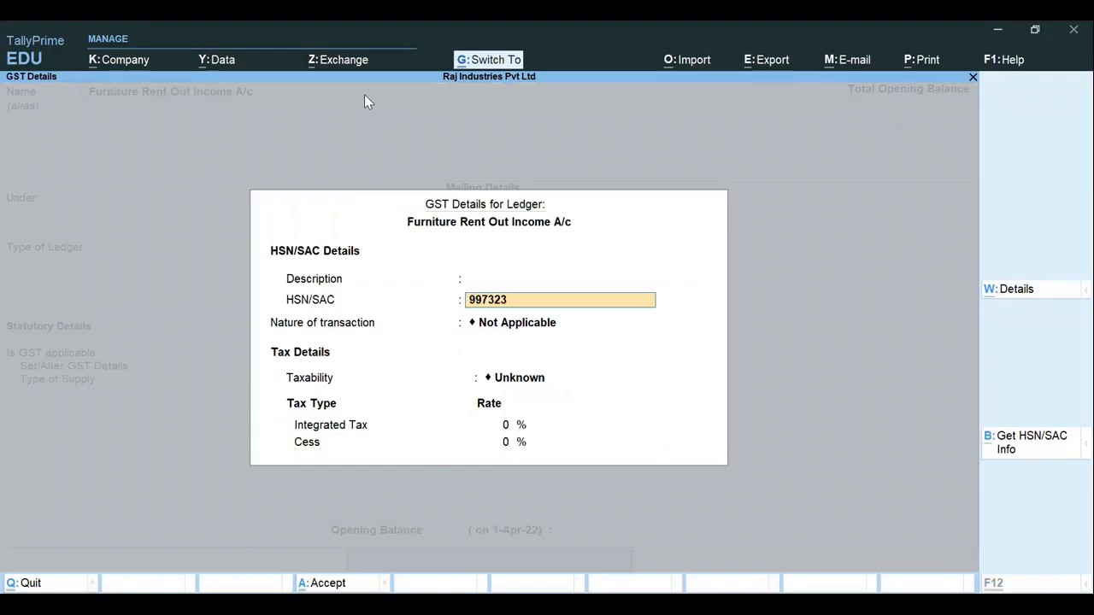
{"action": "key", "text": "Return"}
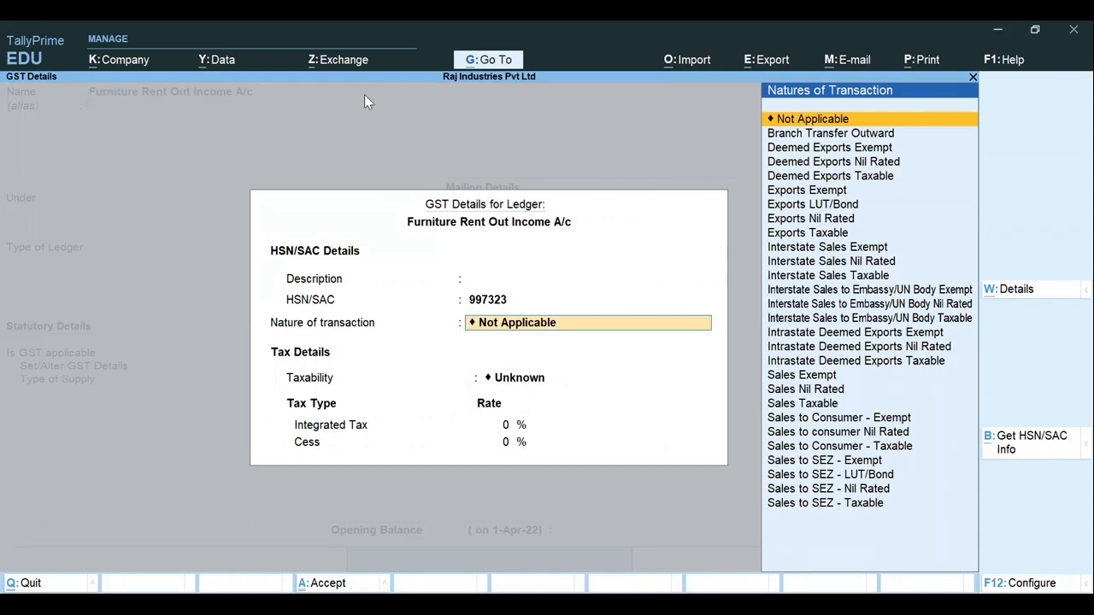
Examine the natures of transaction available for the ledger, comparing the Sales, Sales to Consumer, Sales to SEZ and Interstate Sales options.
{"action": "key", "text": "Down"}
{"action": "key", "text": "Down"}
{"action": "key", "text": "Down"}
{"action": "key", "text": "Down"}
{"action": "key", "text": "Down"}
{"action": "key", "text": "Down"}
{"action": "key", "text": "Down"}
{"action": "key", "text": "Down"}
{"action": "key", "text": "Down"}
{"action": "key", "text": "Down"}
{"action": "key", "text": "Down"}
{"action": "key", "text": "Down"}
{"action": "key", "text": "Down"}
{"action": "key", "text": "Down"}
{"action": "key", "text": "Down"}
{"action": "key", "text": "Down"}
{"action": "key", "text": "Down"}
{"action": "key", "text": "Down"}
{"action": "key", "text": "Down"}
{"action": "key", "text": "Down"}
{"action": "key", "text": "Down"}
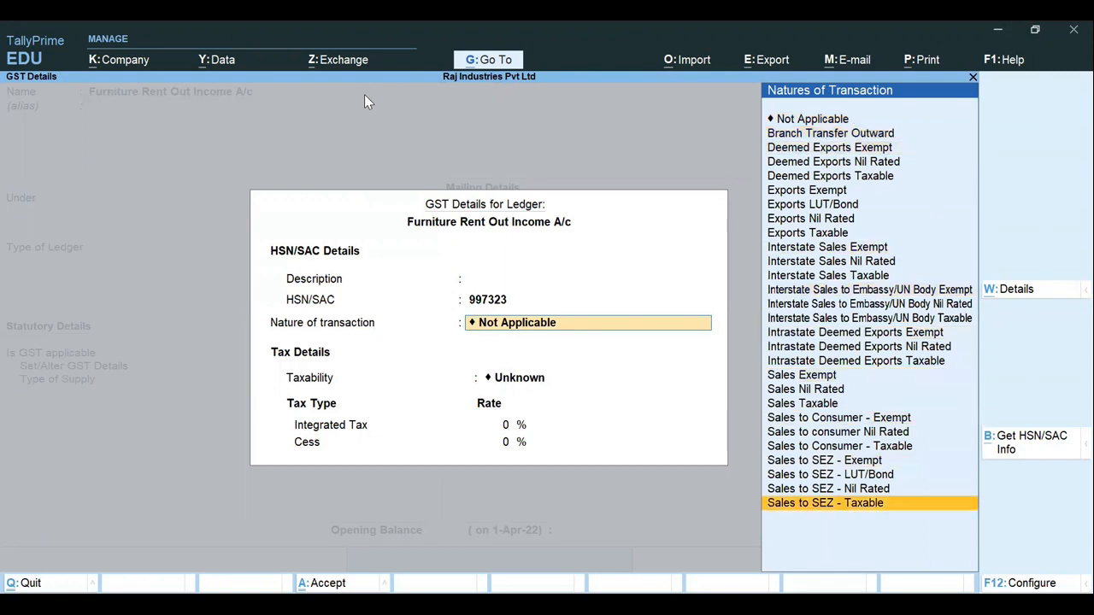
{"action": "key", "text": "Up"}
{"action": "key", "text": "Up"}
{"action": "key", "text": "Up"}
{"action": "key", "text": "Up"}
{"action": "key", "text": "Up"}
{"action": "key", "text": "Up"}
{"action": "key", "text": "Up"}
{"action": "key", "text": "Down"}
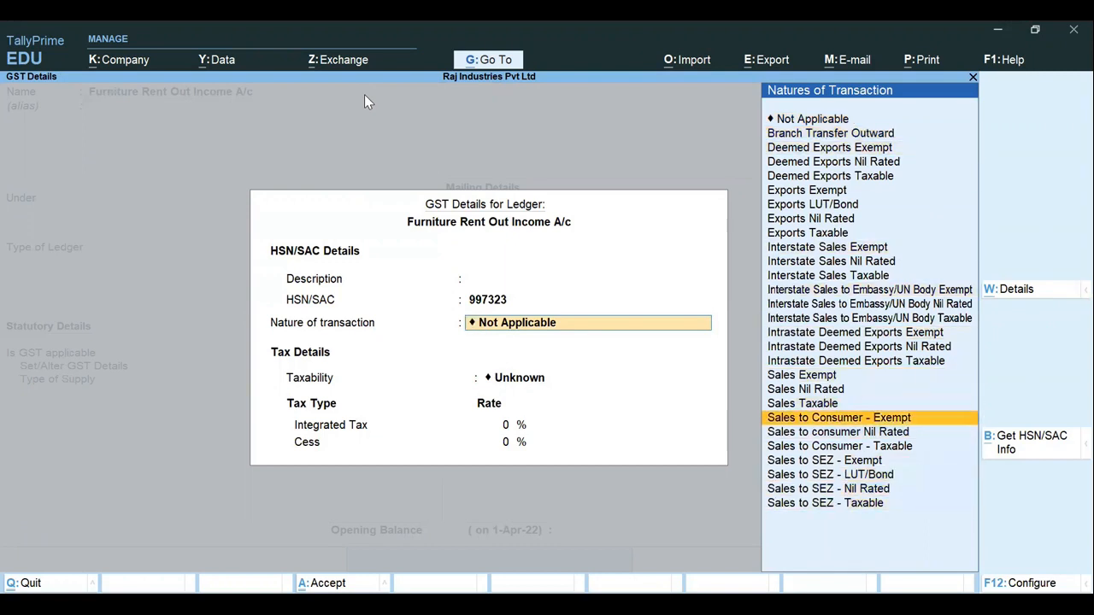
{"action": "key", "text": "Down"}
{"action": "key", "text": "Down"}
{"action": "key", "text": "Down"}
{"action": "key", "text": "Down"}
{"action": "key", "text": "Down"}
{"action": "key", "text": "Down"}
{"action": "key", "text": "Up"}
{"action": "key", "text": "Up"}
{"action": "key", "text": "Up"}
{"action": "key", "text": "Up"}
{"action": "key", "text": "Up"}
{"action": "key", "text": "Up"}
{"action": "key", "text": "Up"}
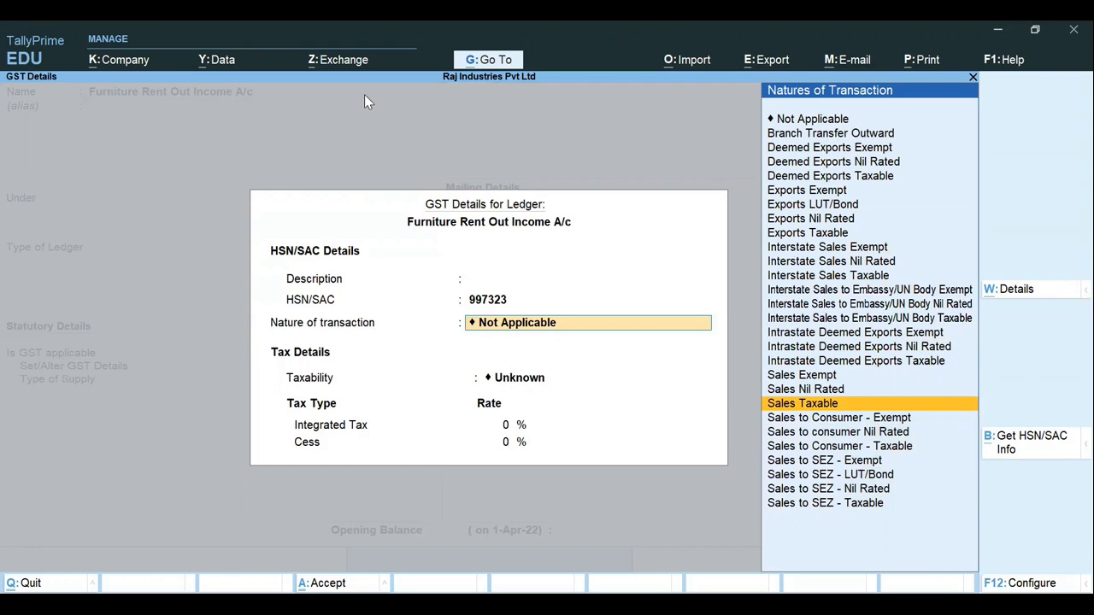
{"action": "key", "text": "Up"}
{"action": "key", "text": "Up"}
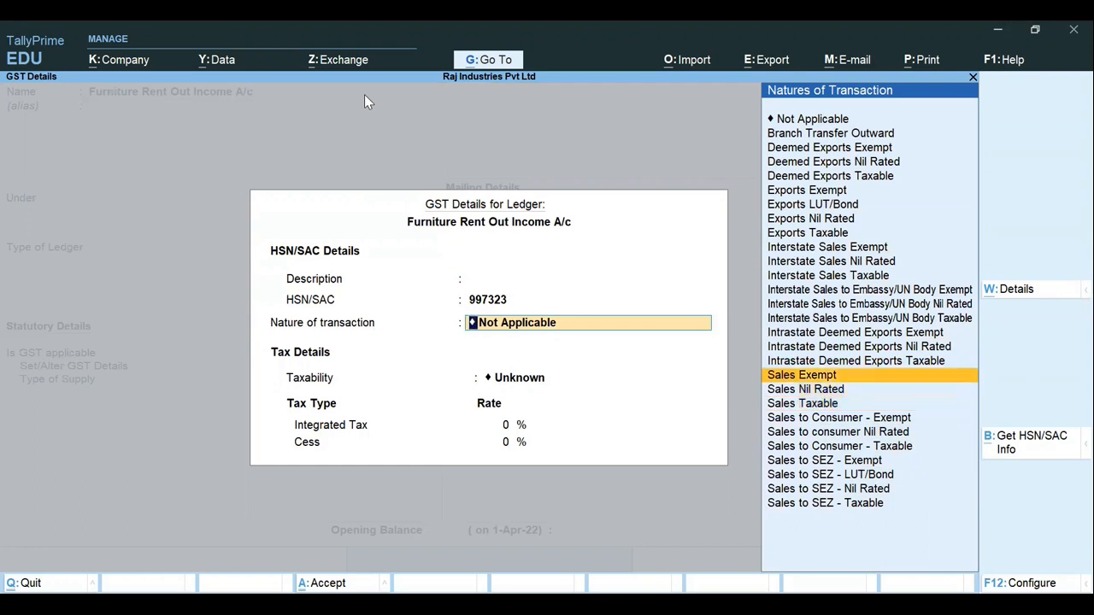
{"action": "key", "text": "Down"}
{"action": "key", "text": "Down"}
{"action": "key", "text": "Down"}
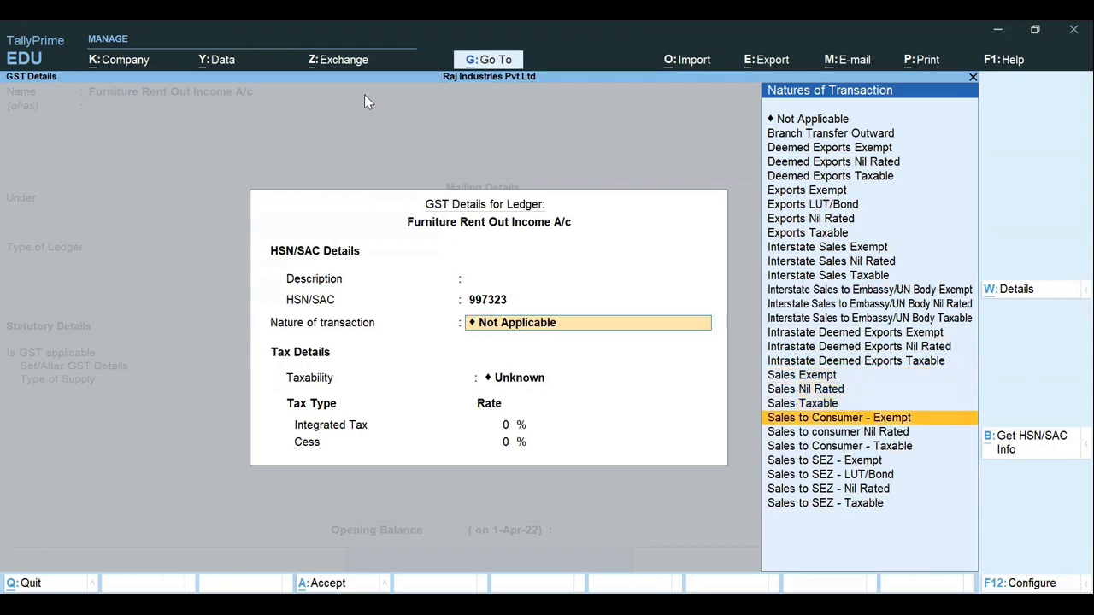
{"action": "key", "text": "Up"}
{"action": "key", "text": "Up"}
{"action": "key", "text": "Up"}
{"action": "key", "text": "Down"}
{"action": "key", "text": "Down"}
{"action": "key", "text": "Down"}
{"action": "key", "text": "Down"}
{"action": "key", "text": "Down"}
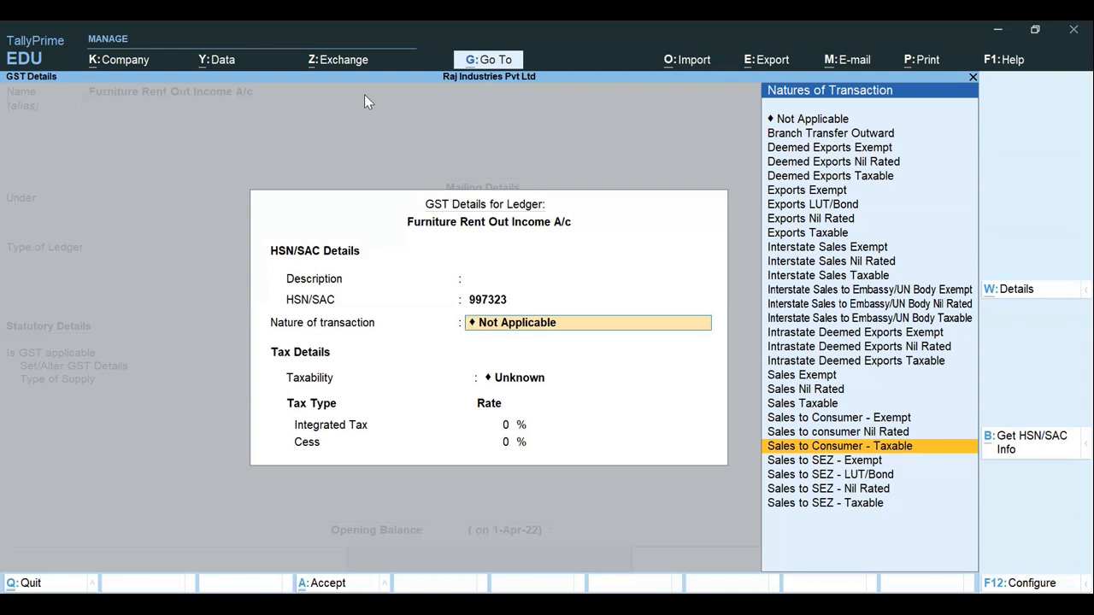
{"action": "key", "text": "Up"}
{"action": "key", "text": "Up"}
{"action": "key", "text": "Up"}
{"action": "key", "text": "Up"}
{"action": "key", "text": "Up"}
{"action": "key", "text": "Up"}
{"action": "key", "text": "Up"}
{"action": "key", "text": "Up"}
{"action": "key", "text": "Up"}
{"action": "key", "text": "Up"}
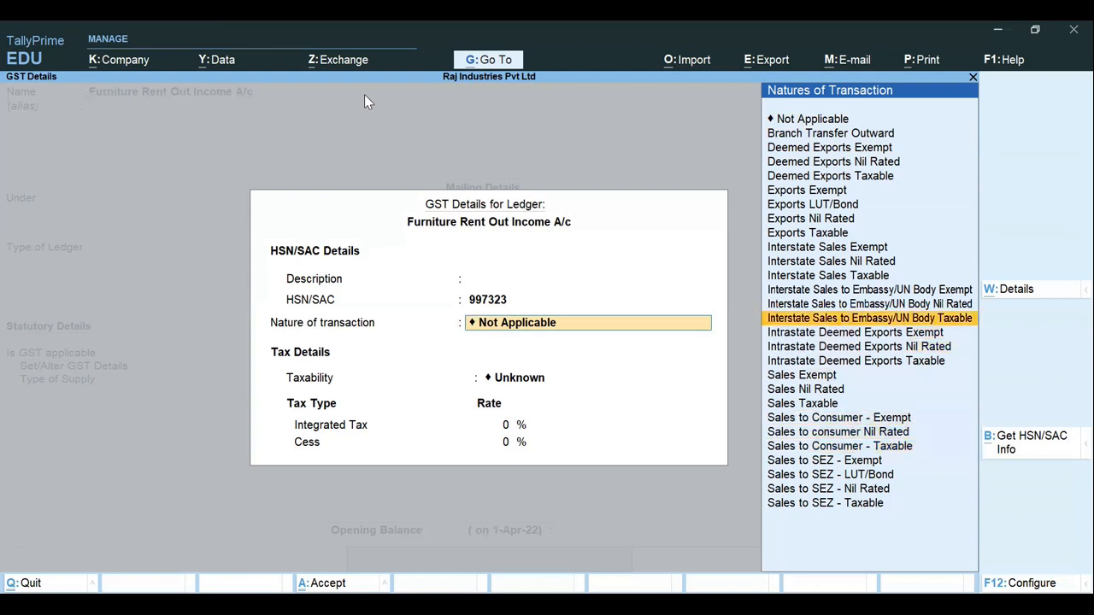
Filter the natures of transaction by Inte, examine the interstate sales options, and clear the filter.
{"action": "type", "text": "s"}
{"action": "key", "text": "BackSpace"}
{"action": "key", "text": "BackSpace"}
{"action": "key", "text": "BackSpace"}
{"action": "key", "text": "BackSpace"}
{"action": "key", "text": "BackSpace"}
{"action": "key", "text": "BackSpace"}
{"action": "key", "text": "BackSpace"}
{"action": "key", "text": "BackSpace"}
{"action": "key", "text": "BackSpace"}
{"action": "key", "text": "BackSpace"}
{"action": "key", "text": "BackSpace"}
{"action": "key", "text": "BackSpace"}
{"action": "key", "text": "BackSpace"}
{"action": "key", "text": "BackSpace"}
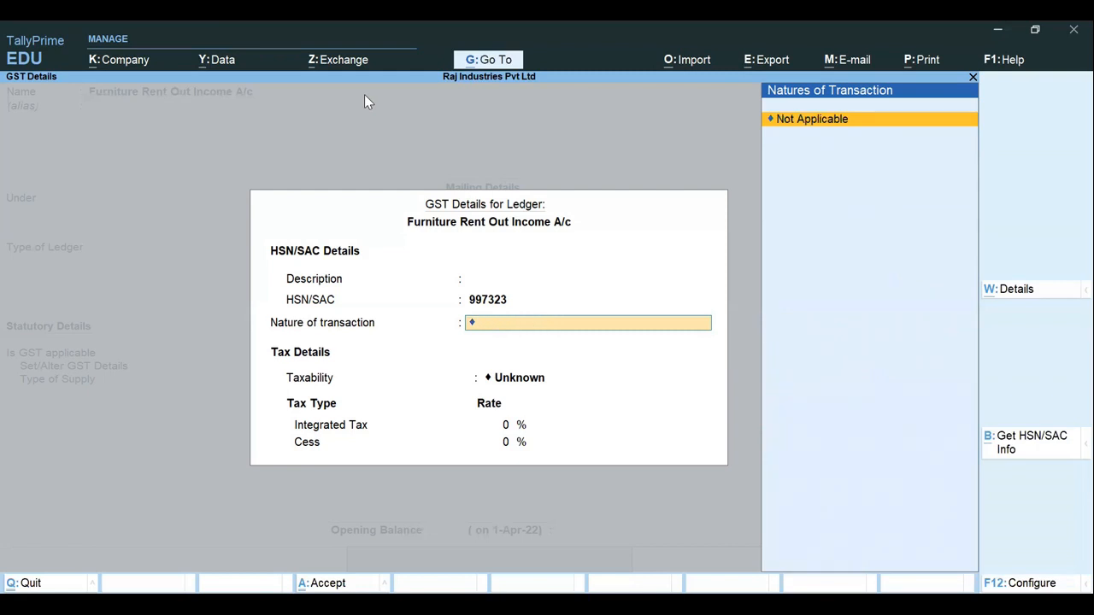
{"action": "type", "text": "Int"}
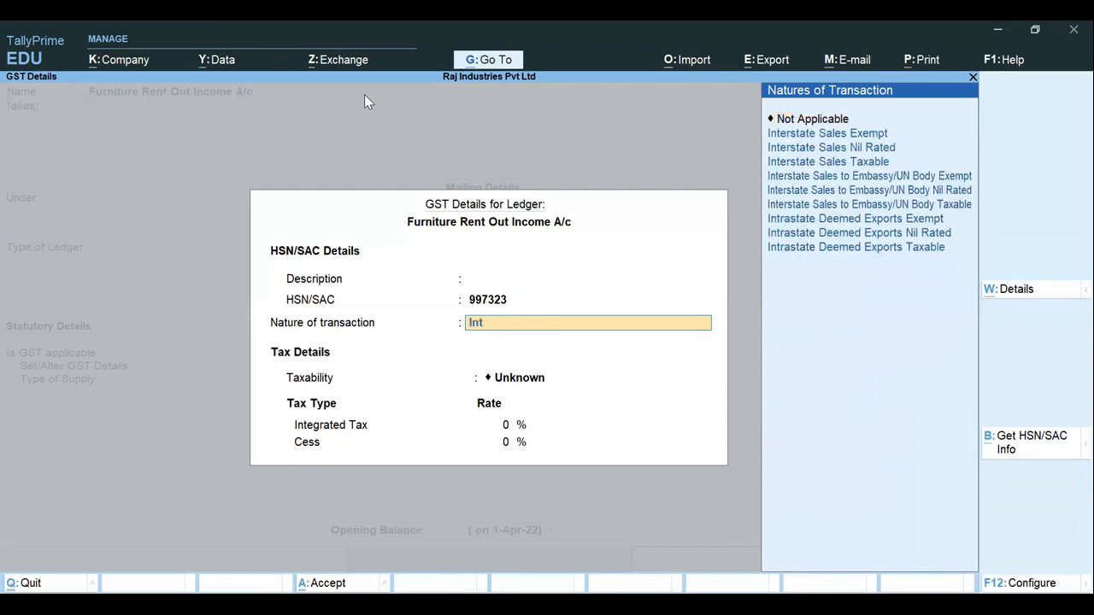
{"action": "type", "text": "e"}
{"action": "key", "text": "Down"}
{"action": "key", "text": "Down"}
{"action": "key", "text": "Down"}
{"action": "key", "text": "Down"}
{"action": "key", "text": "Down"}
{"action": "key", "text": "Up"}
{"action": "key", "text": "Up"}
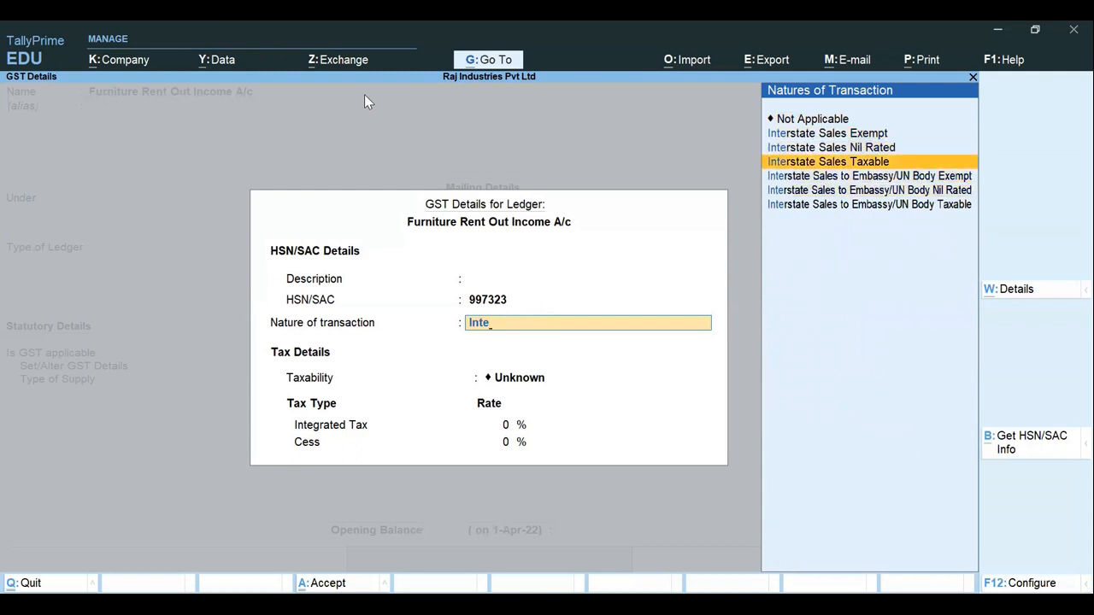
{"action": "key", "text": "Up"}
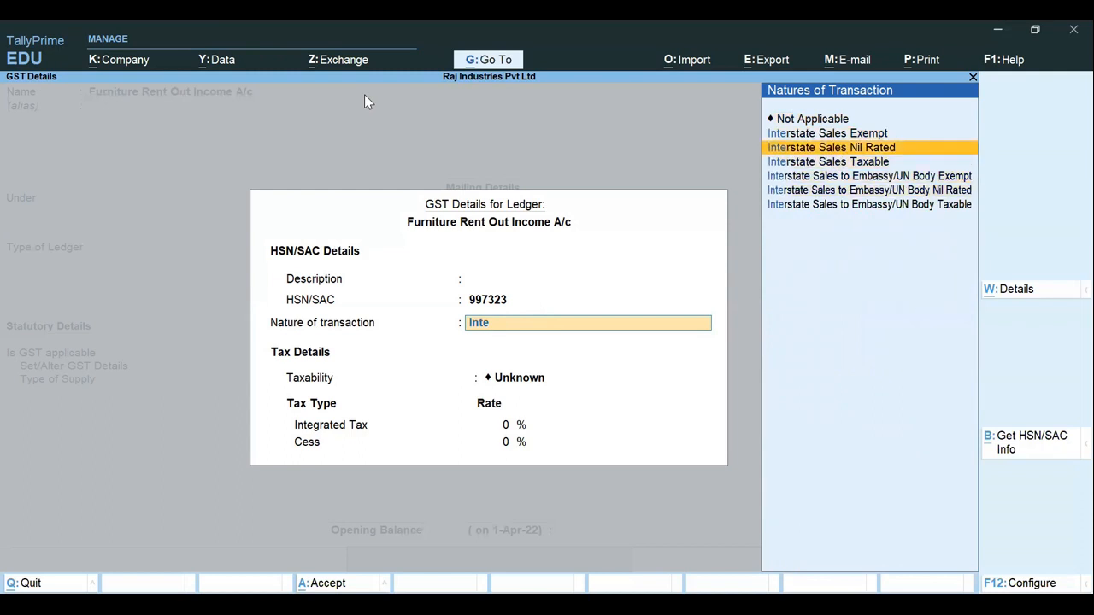
{"action": "key", "text": "Up"}
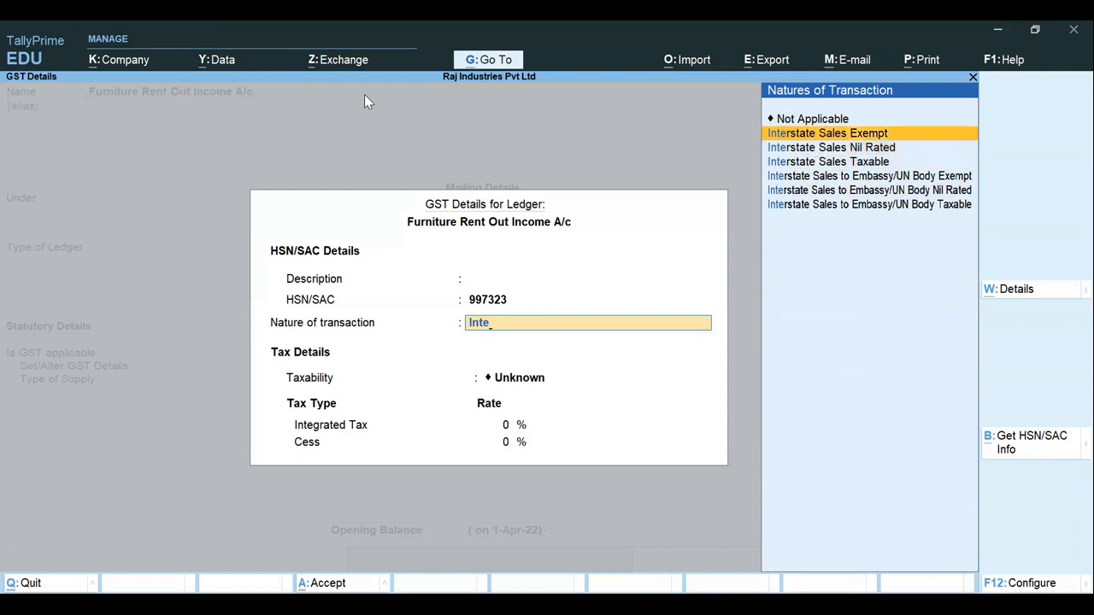
{"action": "key", "text": "BackSpace"}
{"action": "key", "text": "BackSpace"}
{"action": "key", "text": "BackSpace"}
{"action": "key", "text": "BackSpace"}
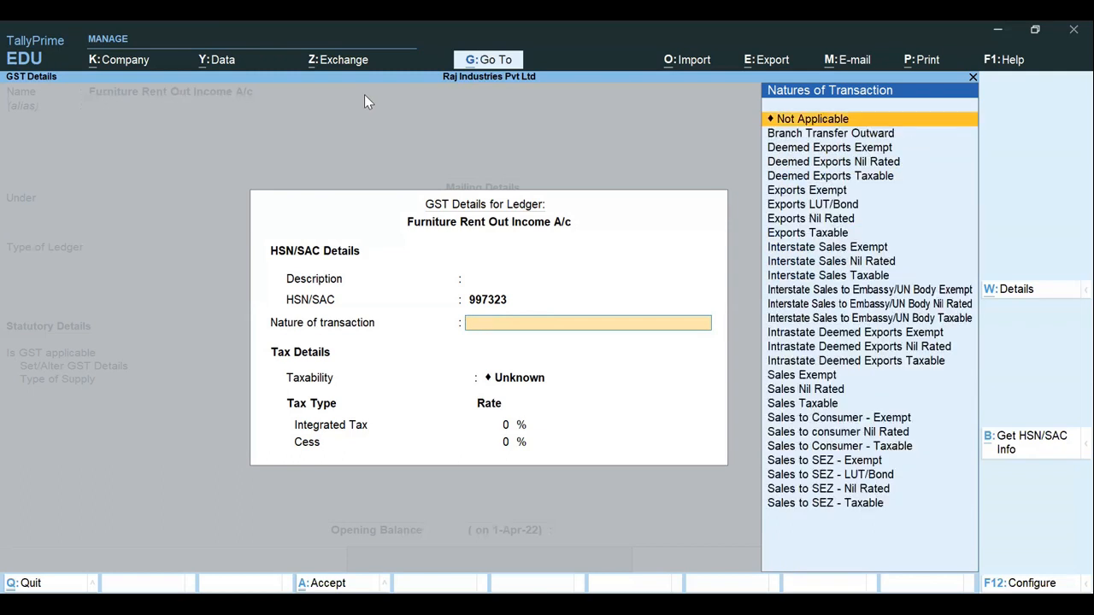
Set the nature of transaction for Furniture Rent Out Income A/c to Sales Taxable.
{"action": "type", "text": "Sales"}
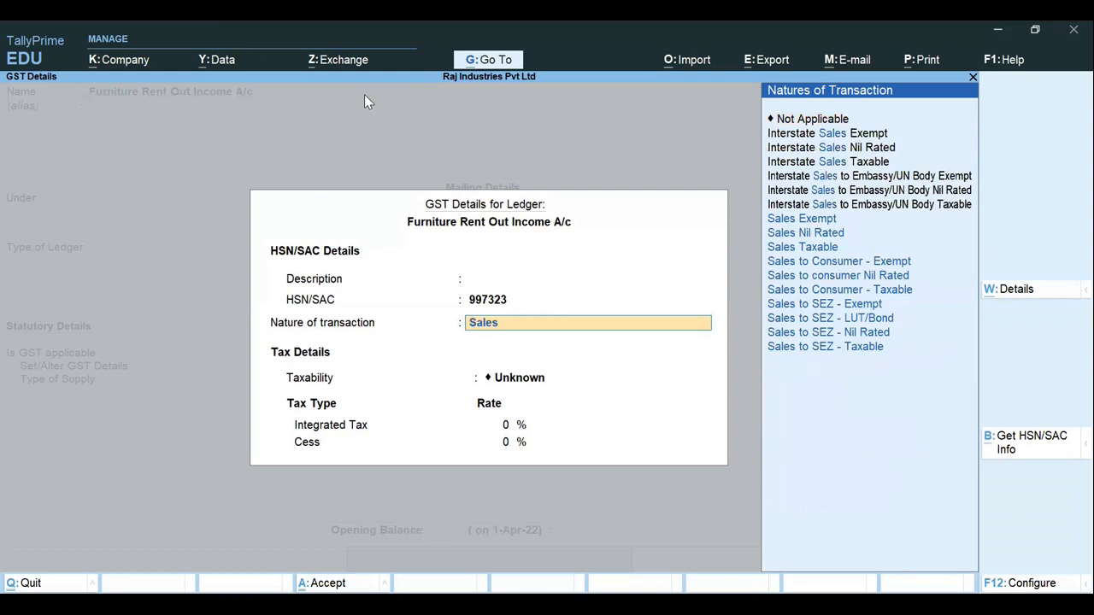
{"action": "key", "text": "Down"}
{"action": "key", "text": "Down"}
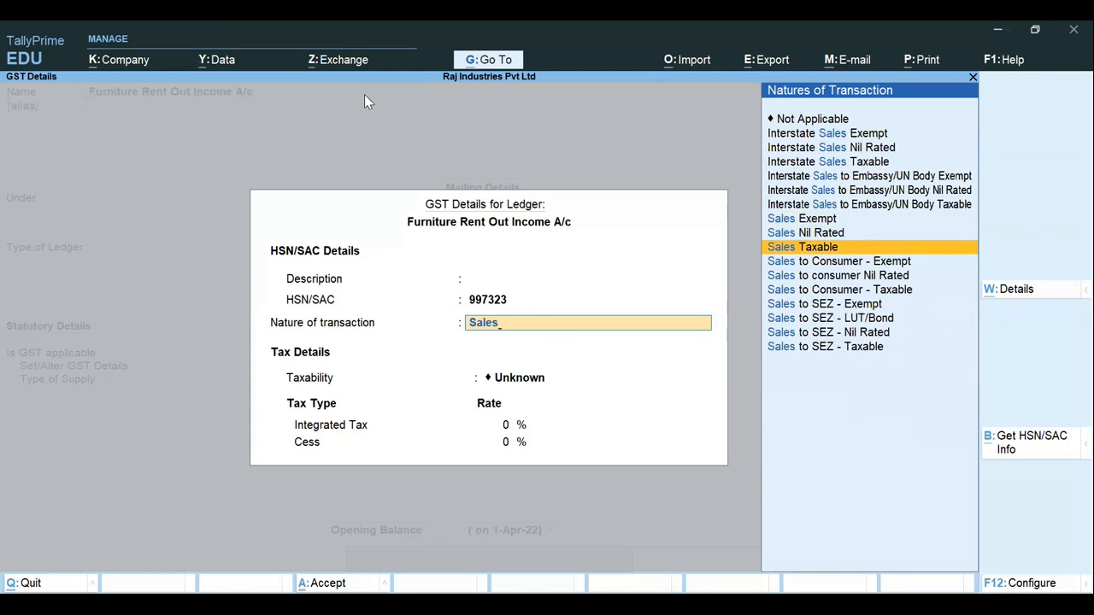
{"action": "key", "text": "Return"}
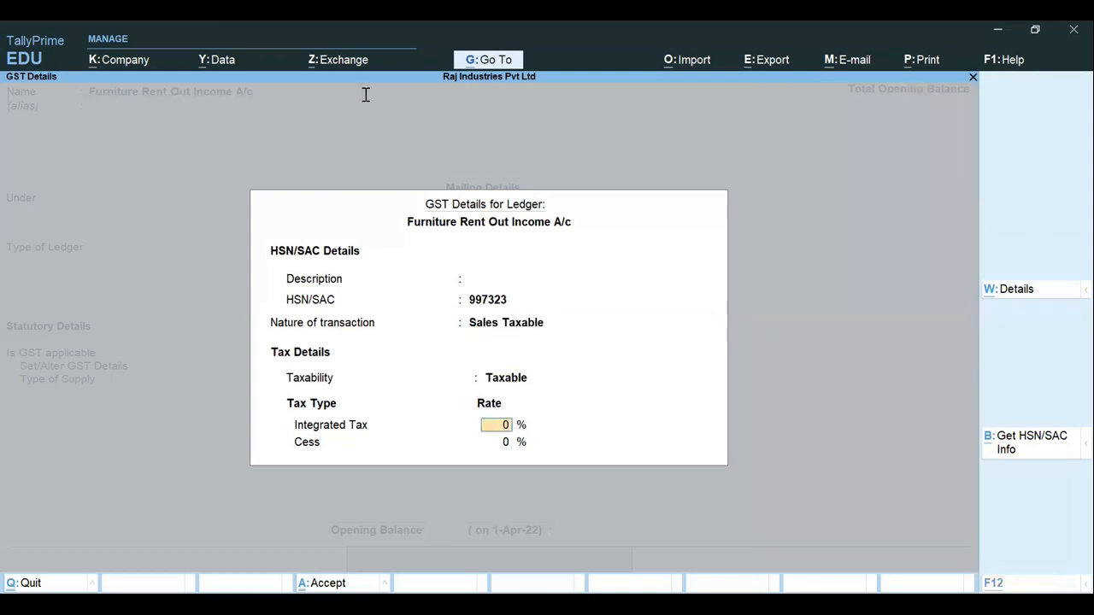
Set the Integrated Tax rate to 12%, keep Cess at 0%, and accept the GST details.
{"action": "type", "text": "12"}
{"action": "key", "text": "Return"}
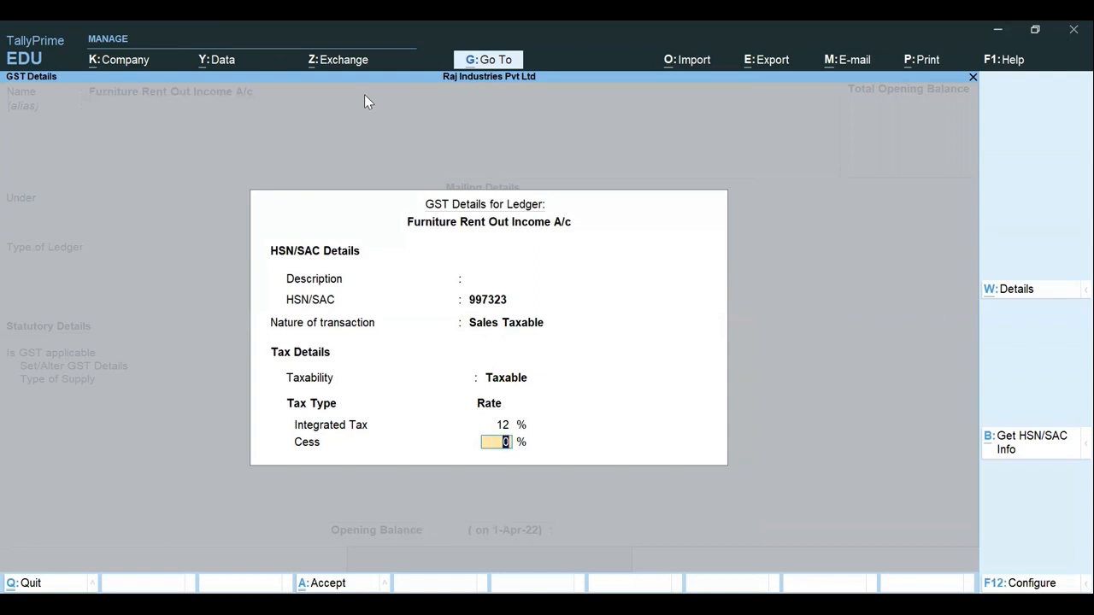
{"action": "key", "text": "Return"}
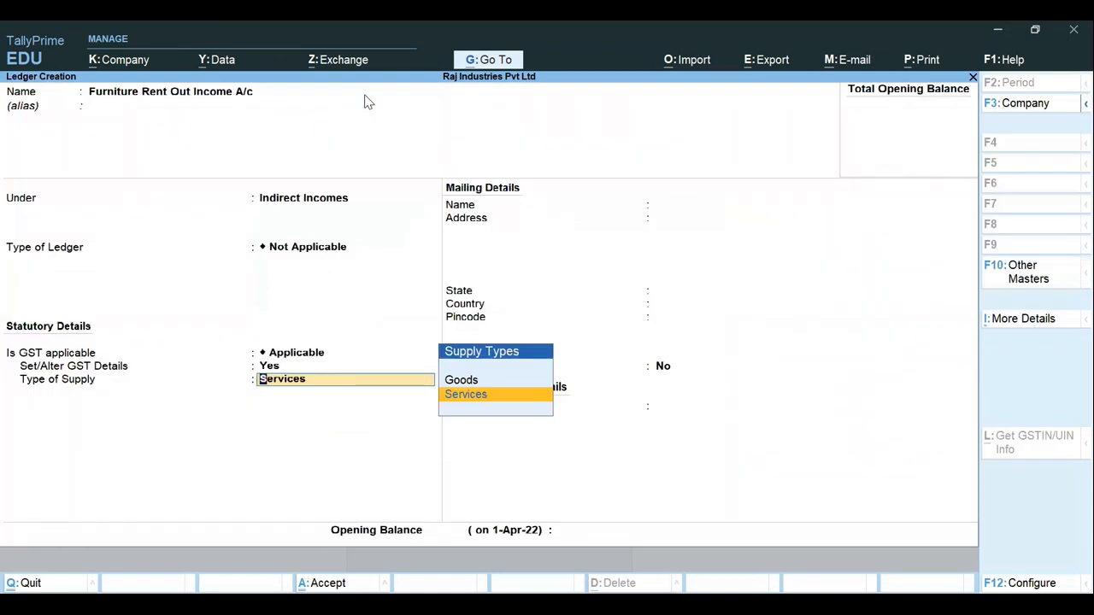
Keep Services as the type of supply and No for bank details, and save the Furniture Rent Out Income A/c ledger.
{"action": "key", "text": "Return"}
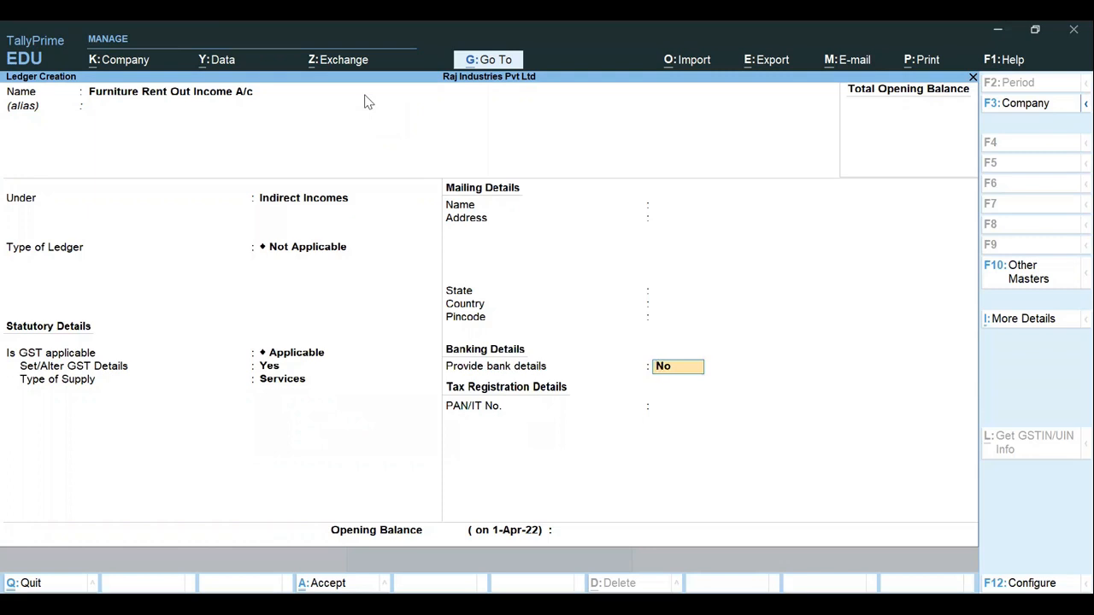
{"action": "key", "text": "Return"}
{"action": "key", "text": "Return"}
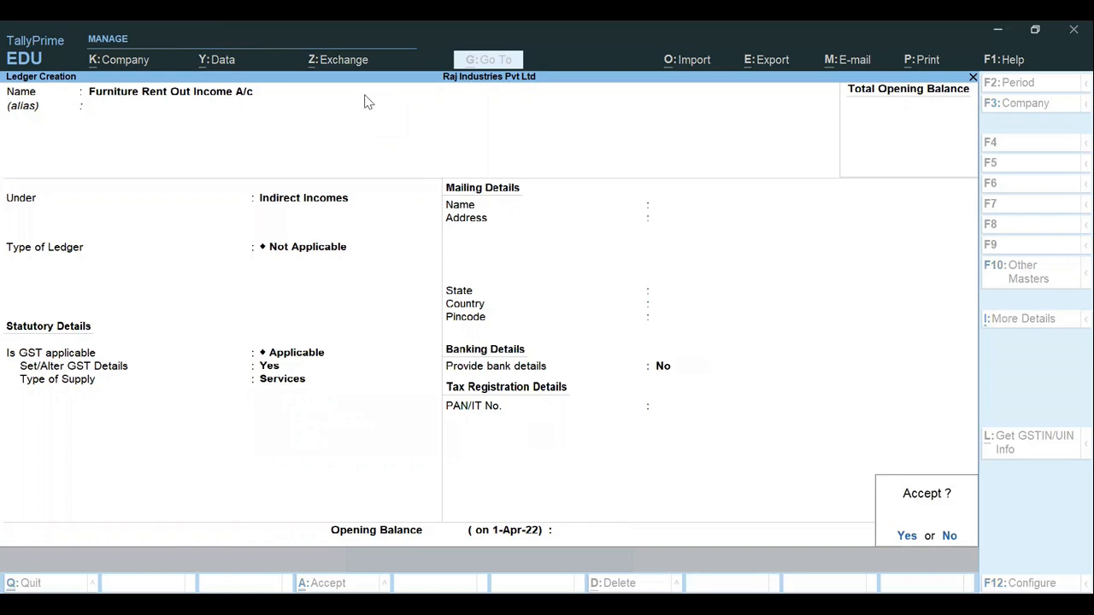
{"action": "key", "text": "Return"}
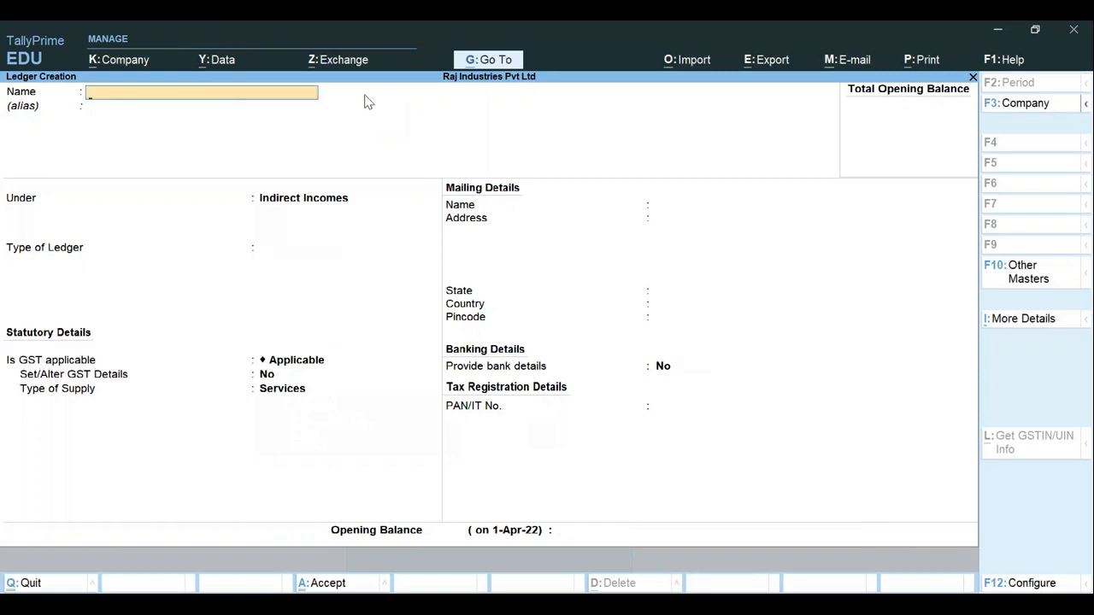